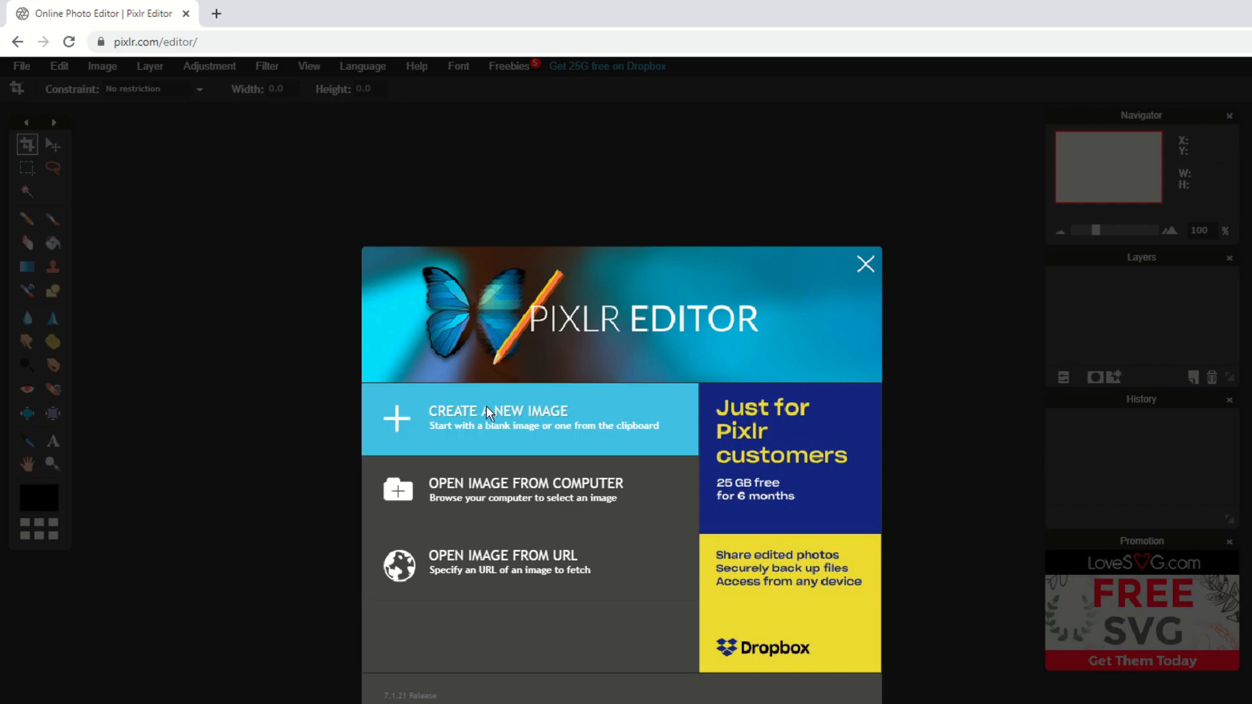
Step: Create a new transparent image named Banner at 2560 x 1440 pixels
left_click(467, 417)
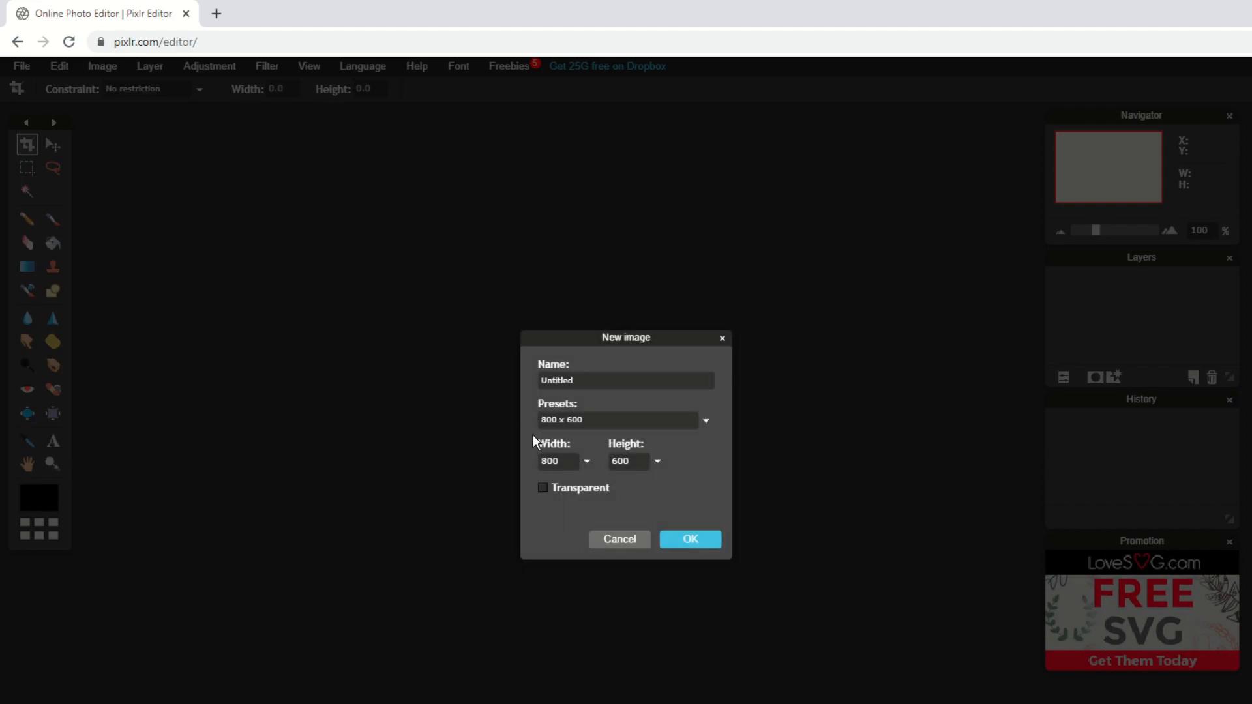
double_click(566, 458)
type("2560")
double_click(642, 460)
type("1440")
double_click(610, 379)
type("Banner")
left_click(683, 539)
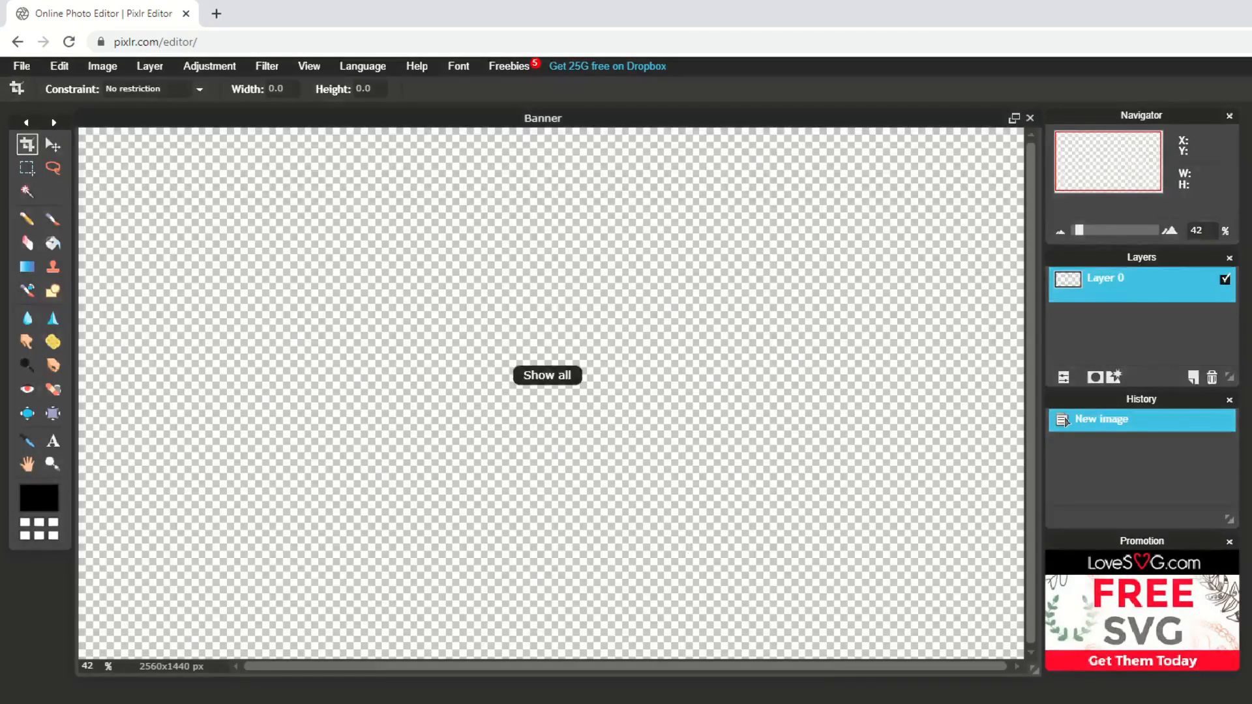
Step: Maximize the Banner canvas, close the Promotion box and switch to the Move tool
left_click(1014, 118)
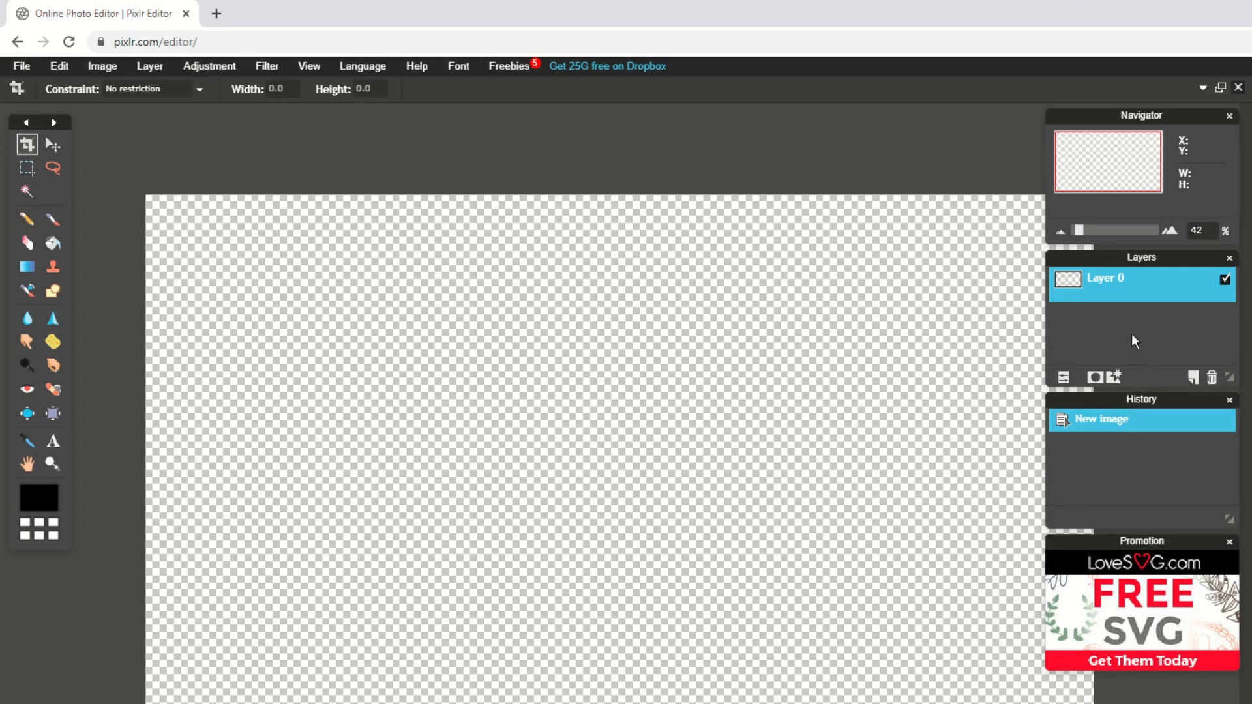
left_click(1229, 543)
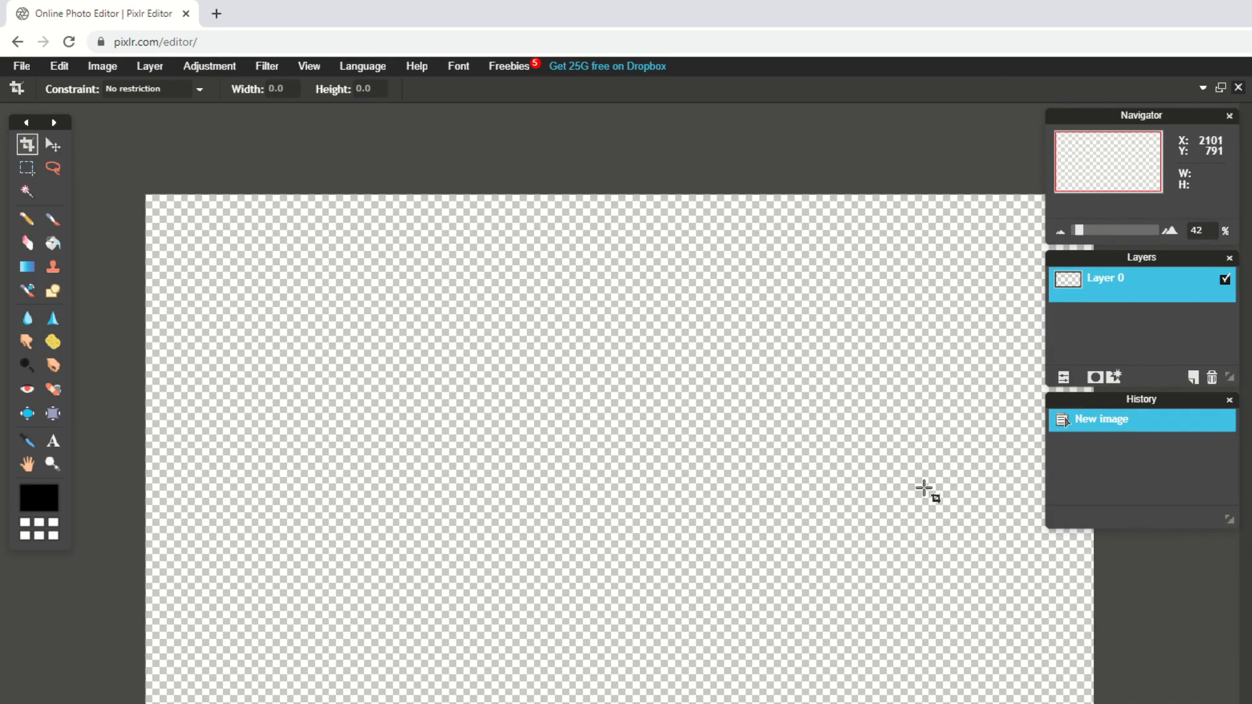
left_click(62, 151)
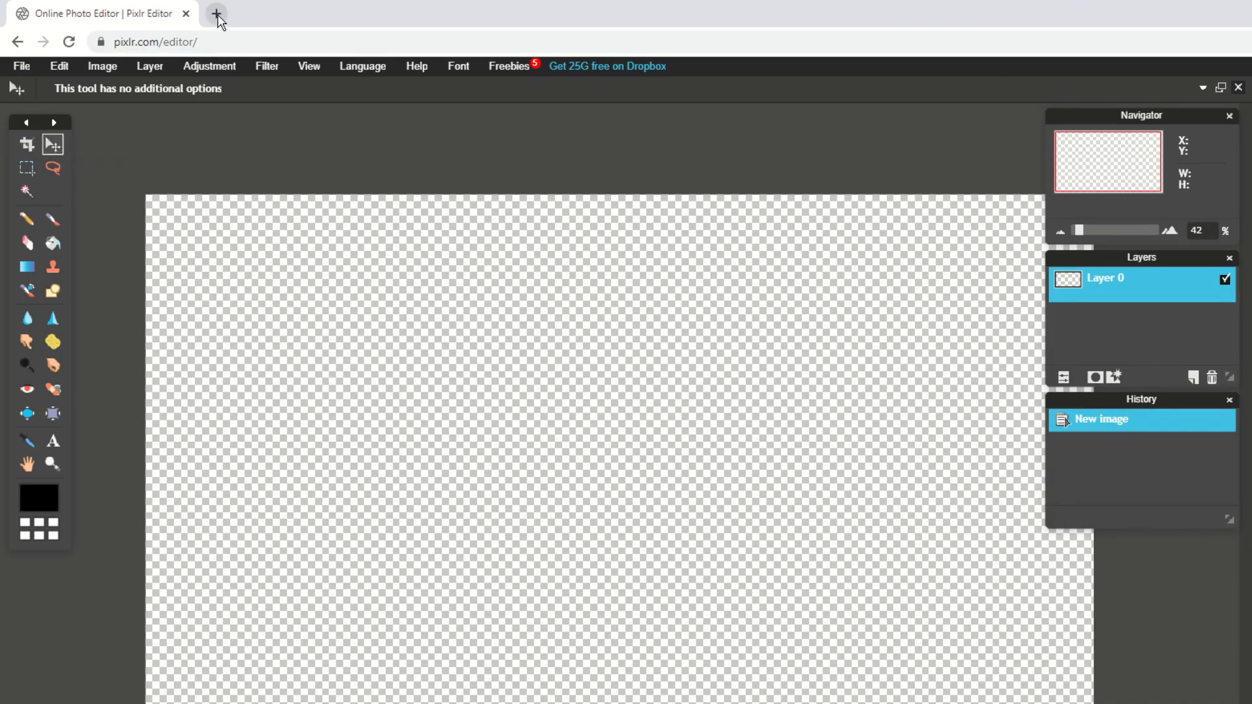
Step: Search Google in a new browser tab for "channel banner 2560x1440"
left_click(217, 13)
type("channel")
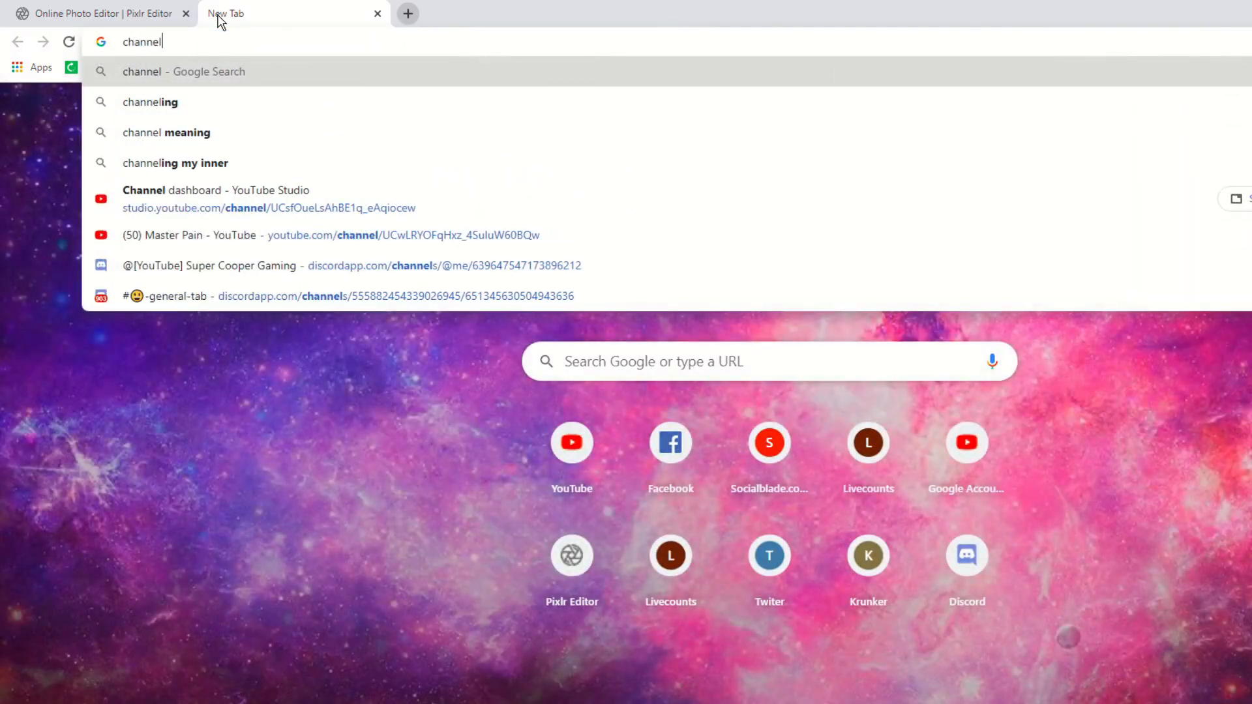
type(" banner 2560")
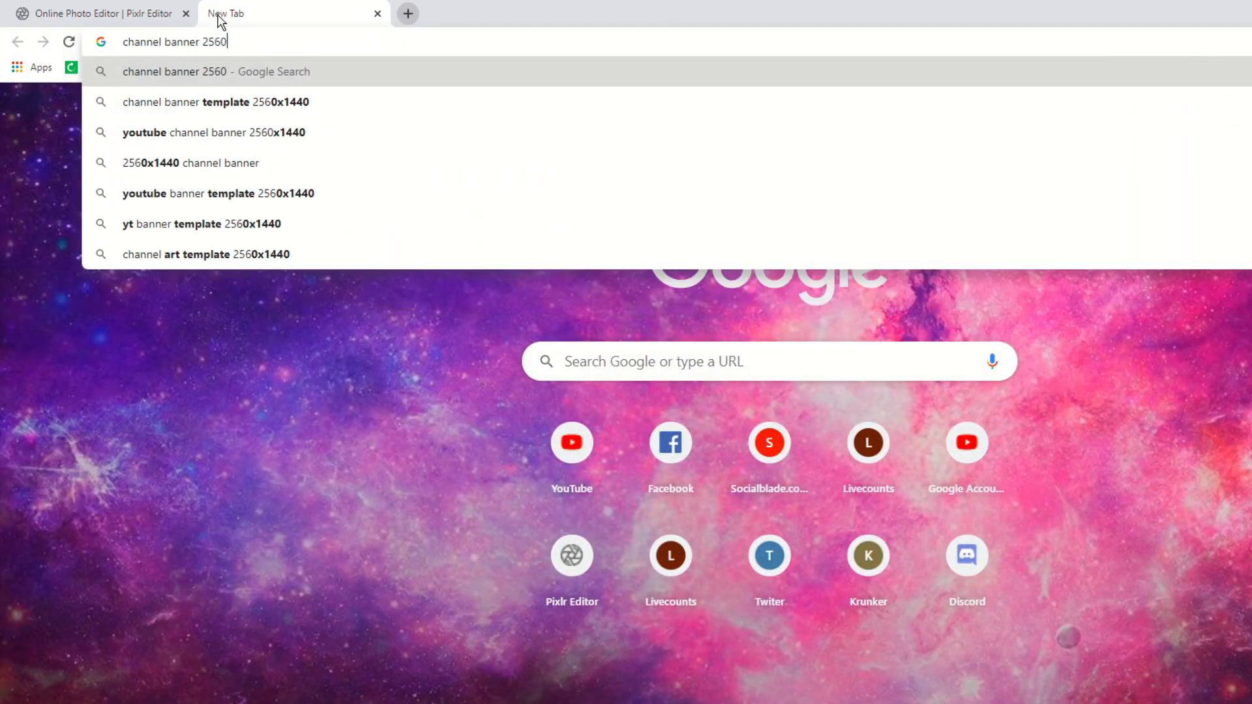
type("x1440")
key("Return")
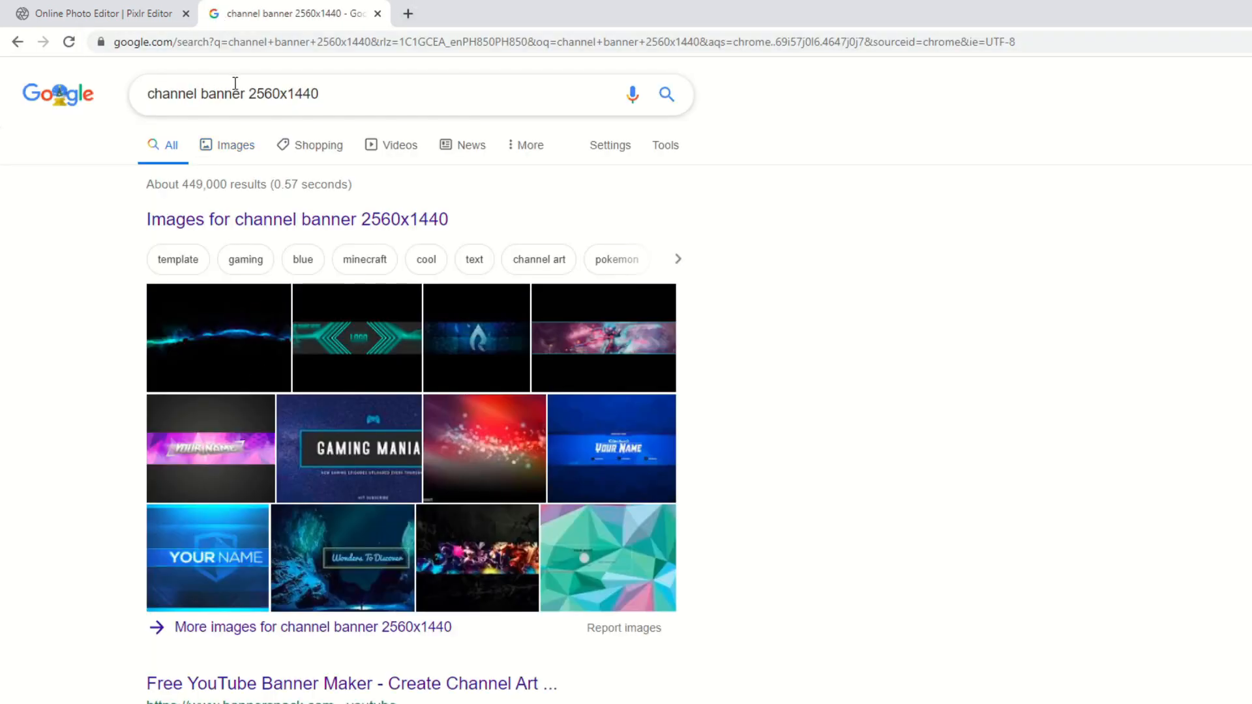
Step: Refine the search to "channel banner template 2560x1440" and show the image results
left_click(251, 93)
key("BackSpace")
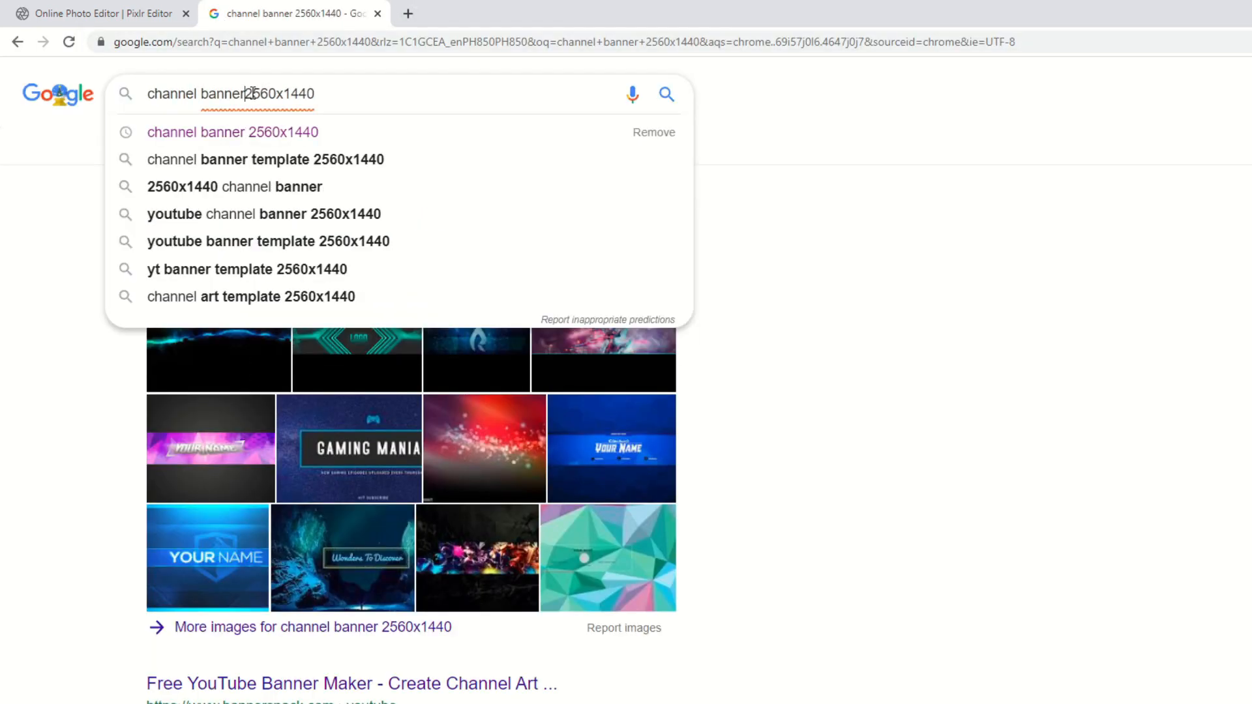
type("templat")
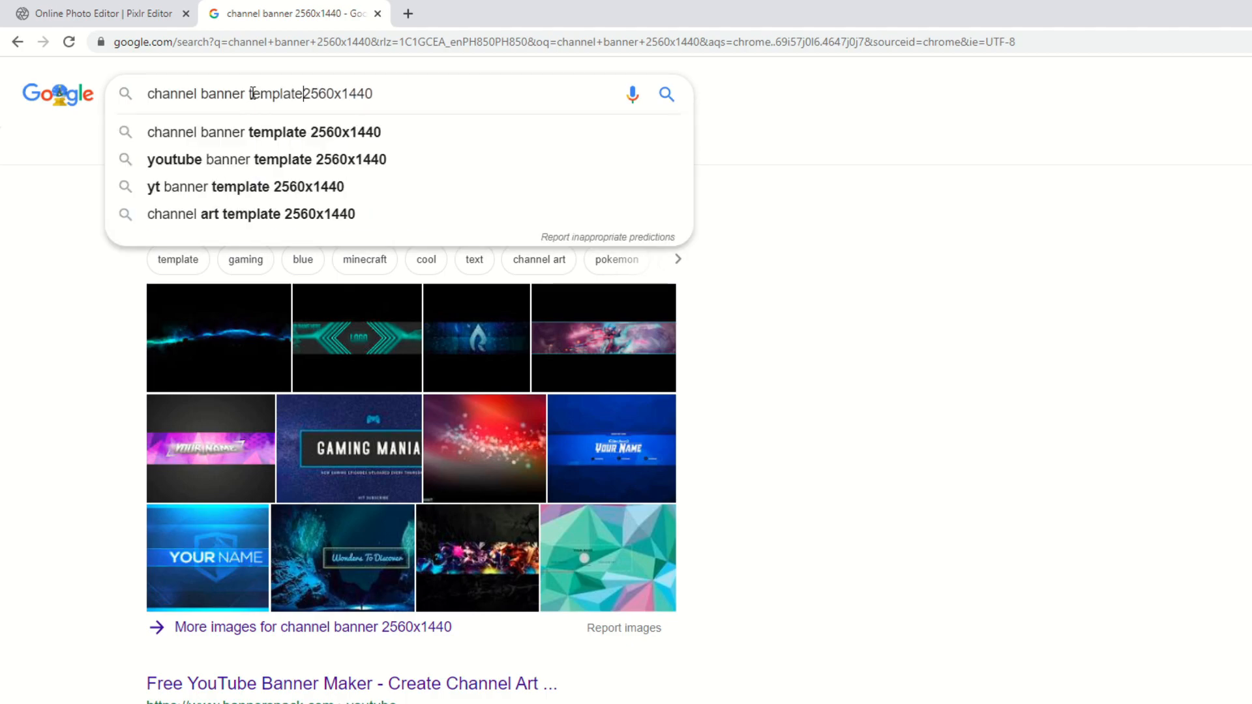
type("e")
key("Return")
left_click(240, 149)
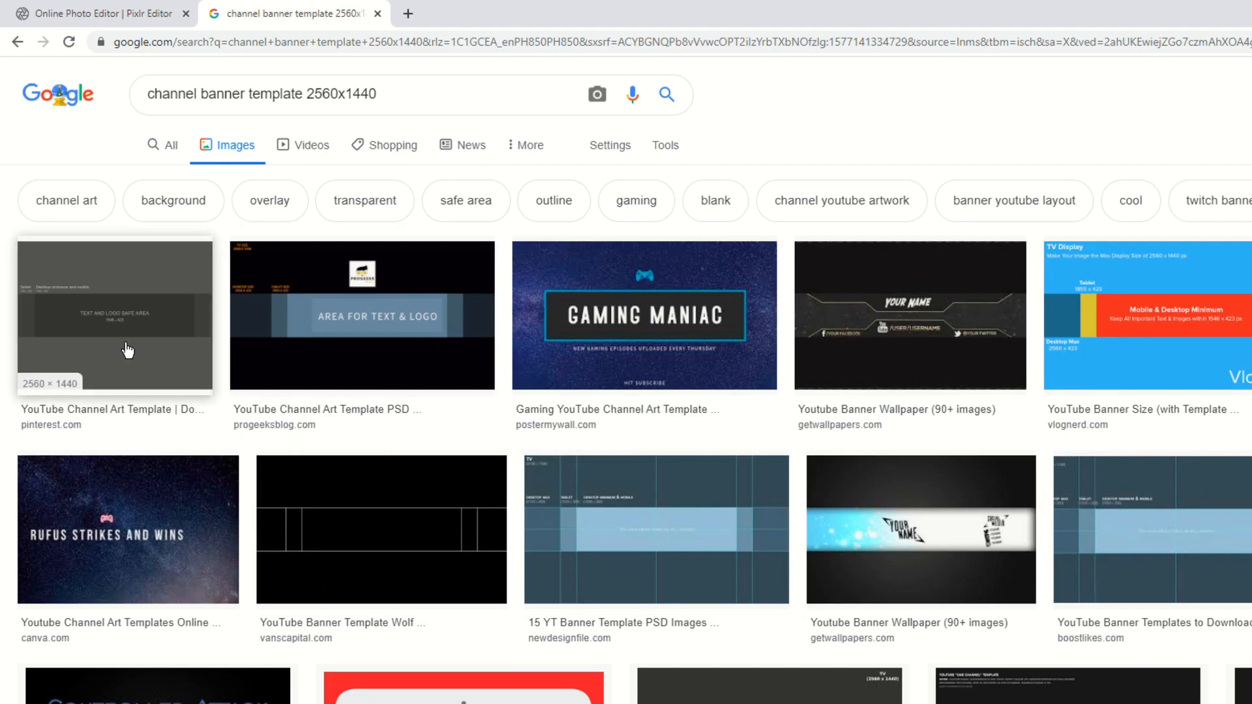
left_click(130, 349)
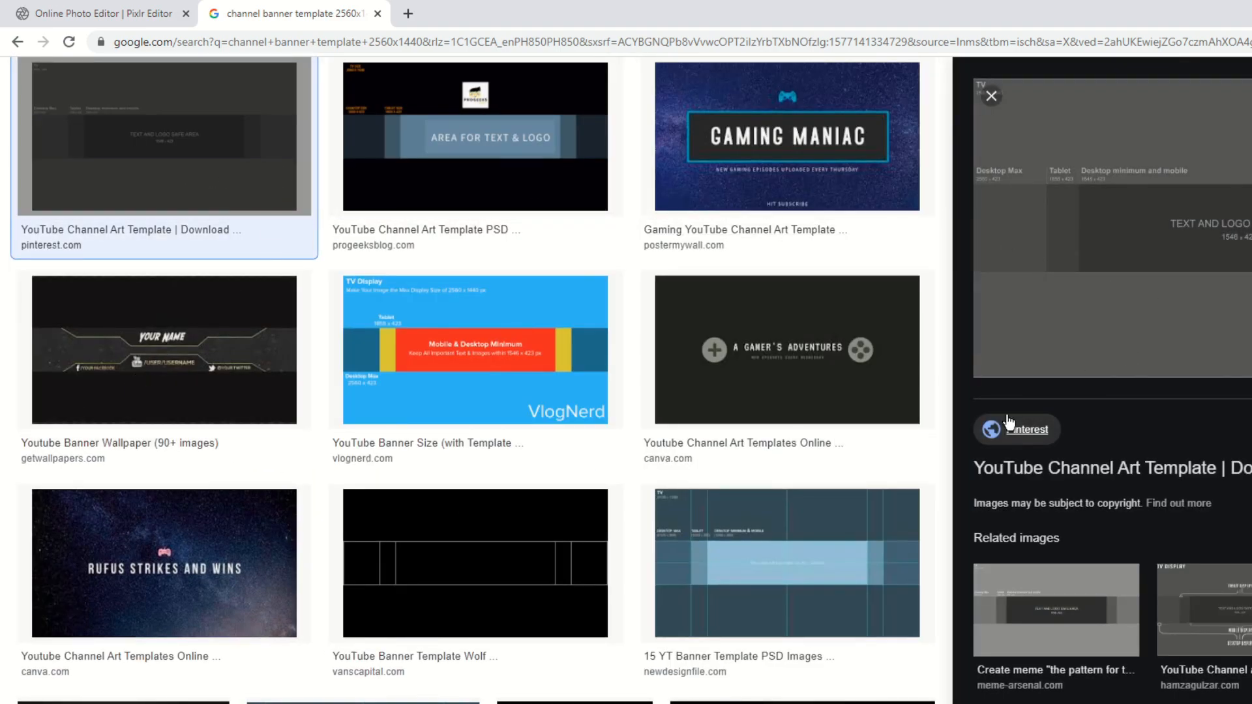
right_click(1158, 199)
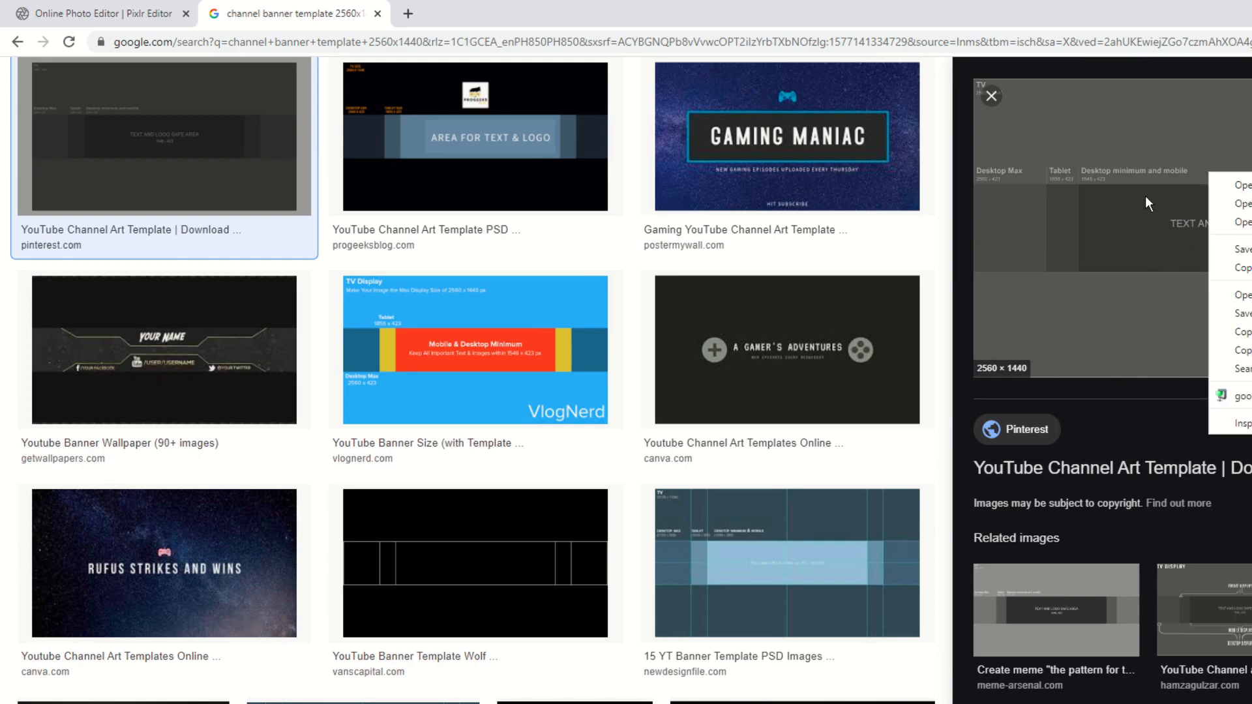
left_click(1232, 314)
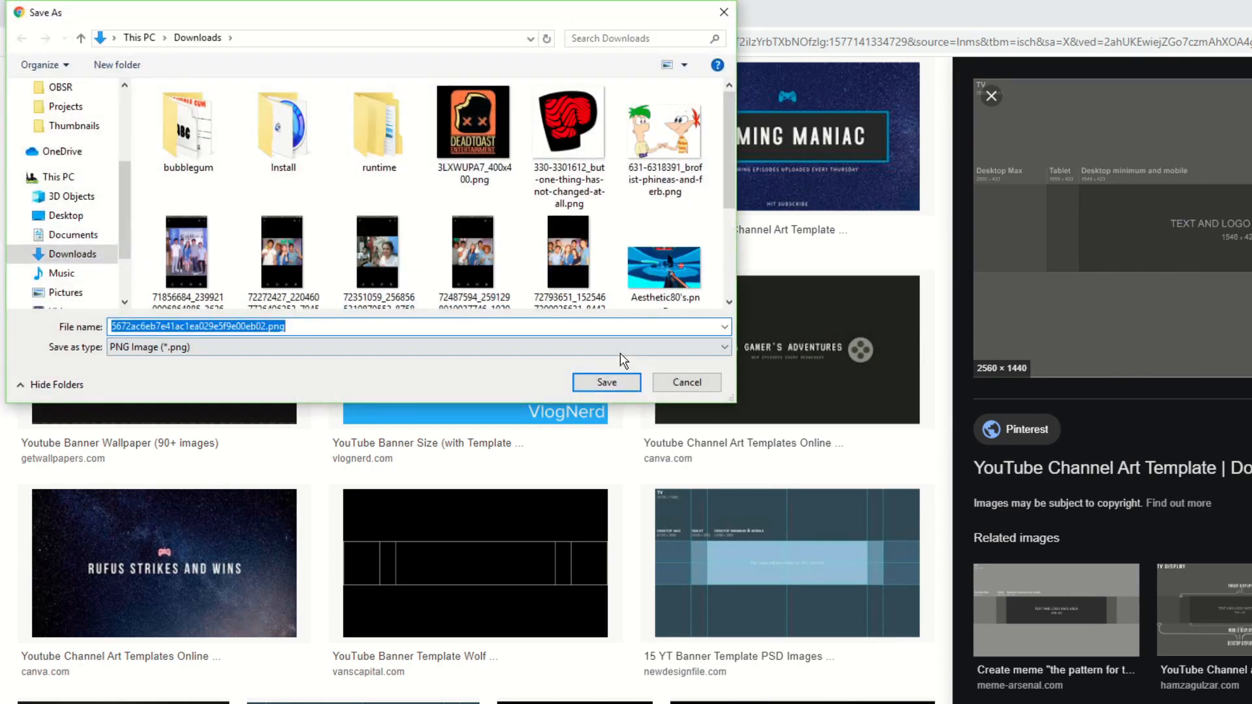
left_click(704, 390)
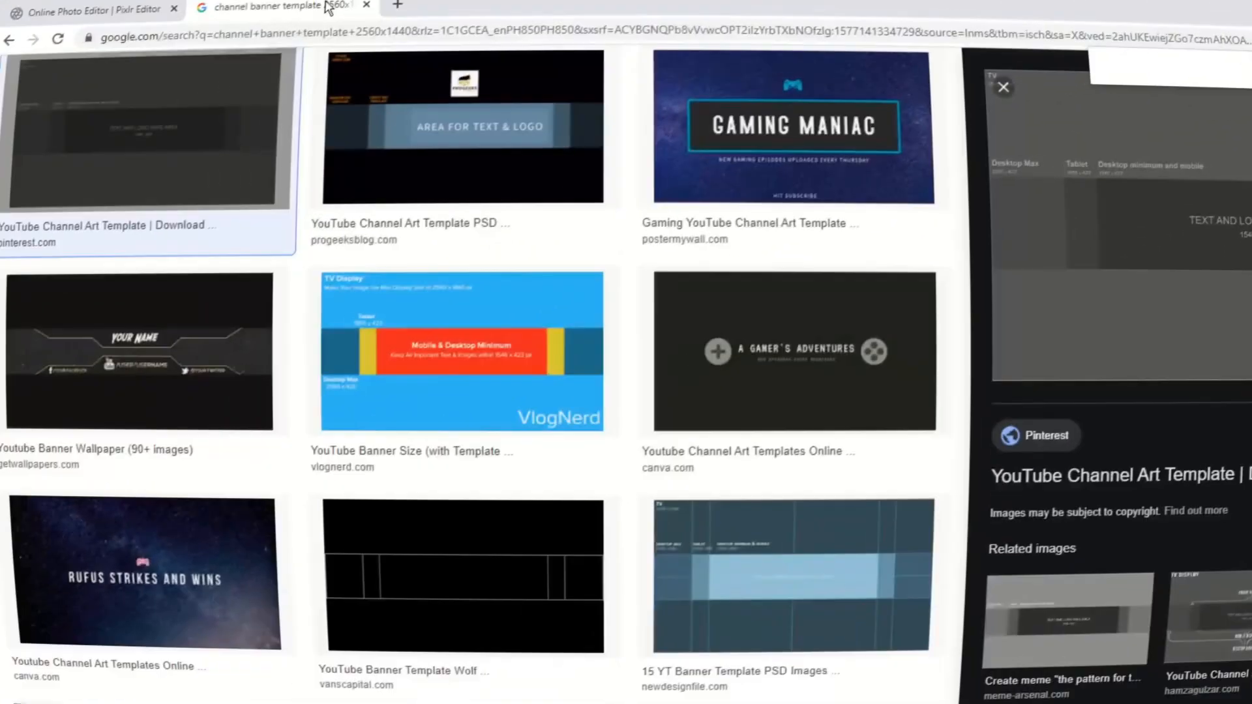
key("ctrl+f")
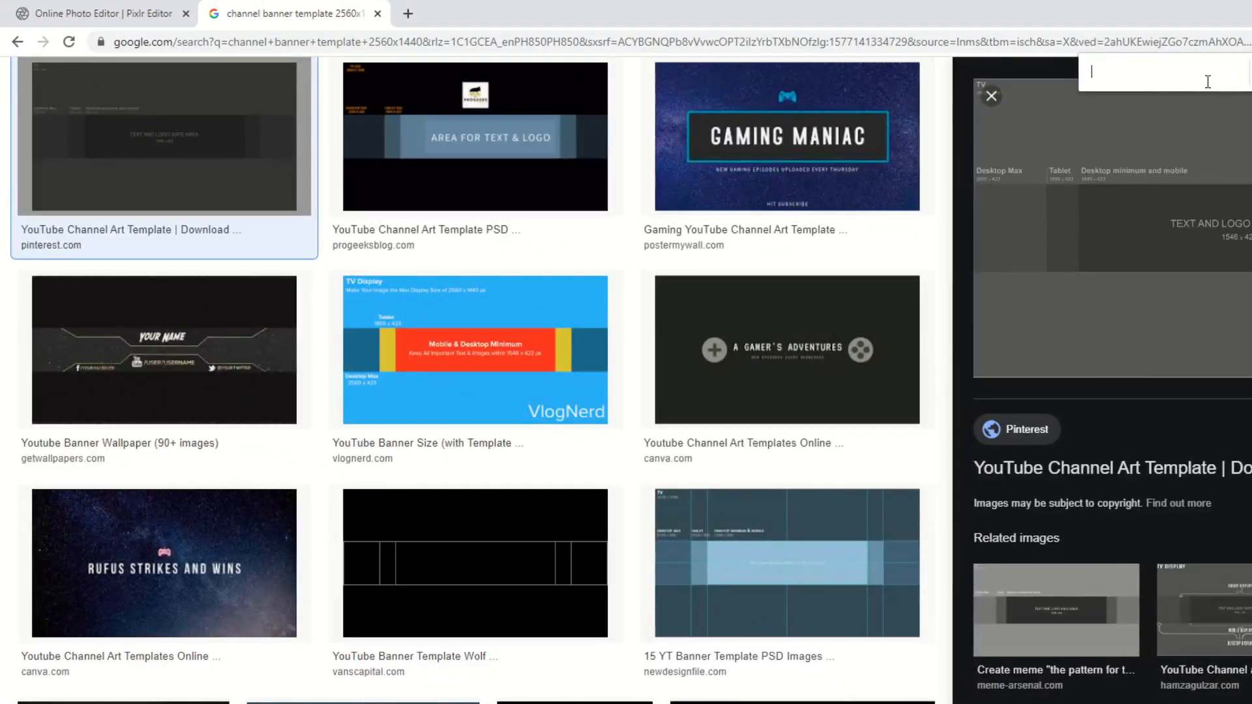
Step: Switch back to Pixlr Editor and open the image file Channel-Art-Template-Fireworks.png
left_click(47, 14)
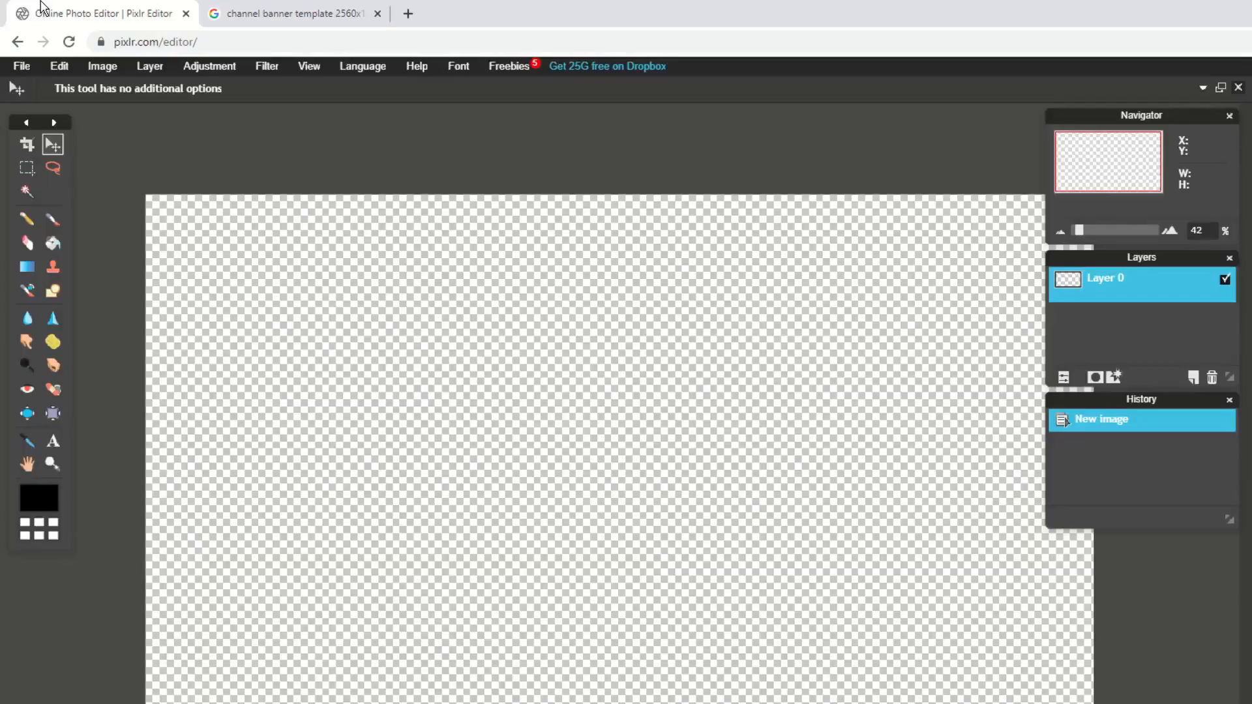
left_click(25, 70)
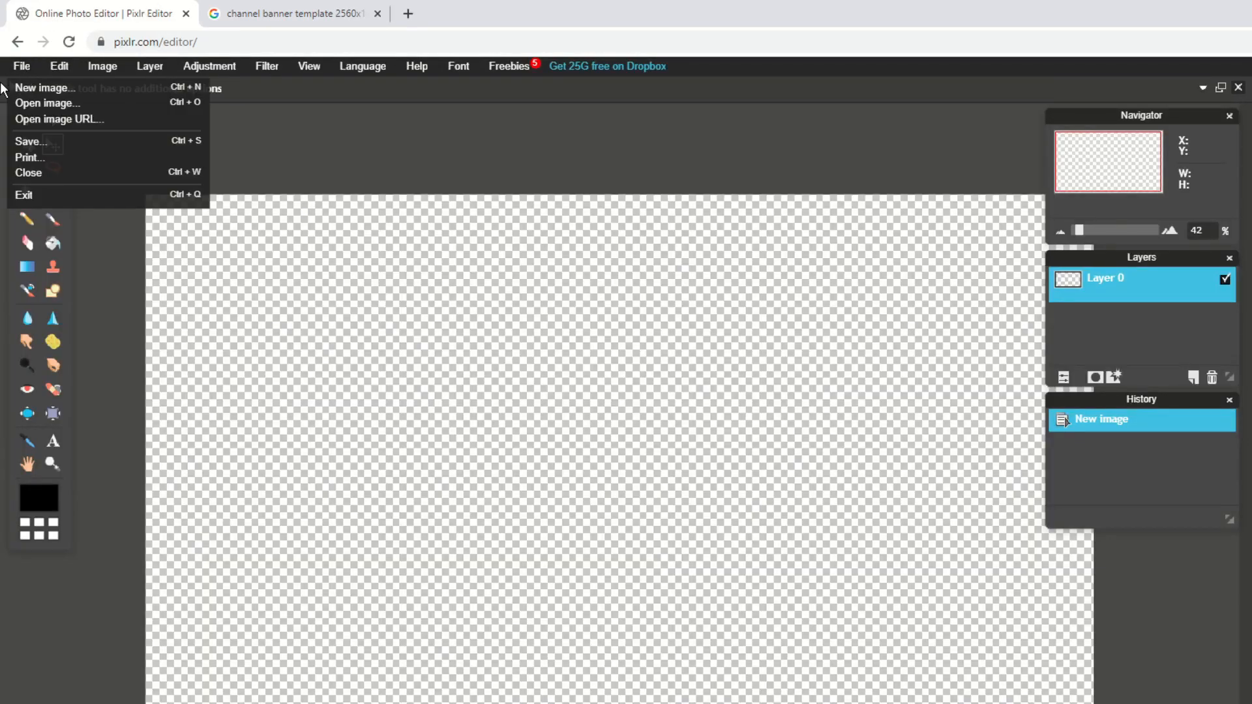
left_click(49, 103)
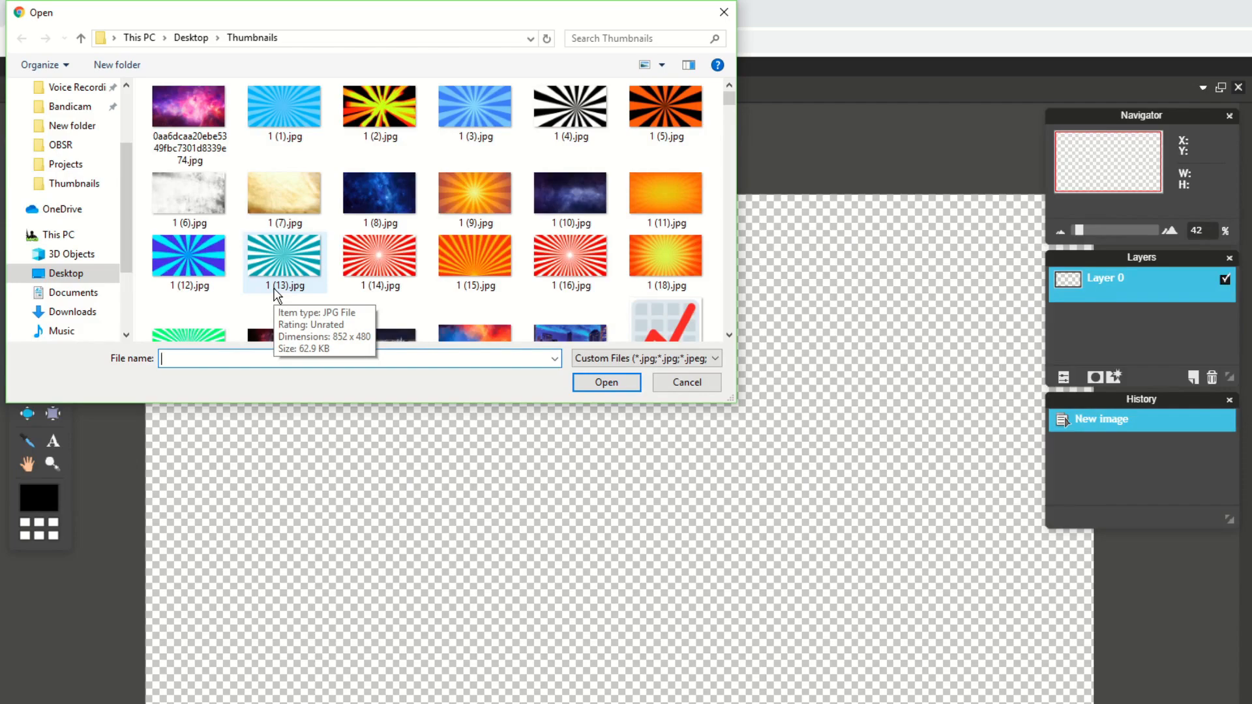
type("channel")
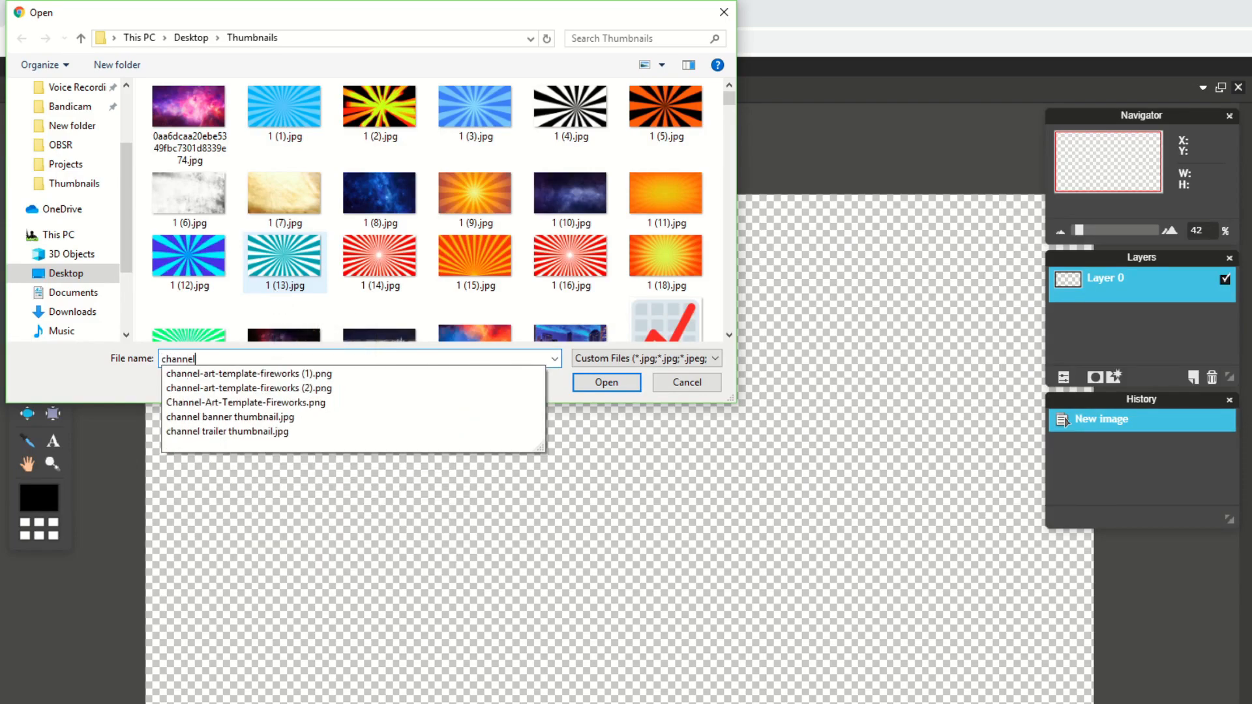
left_click(277, 403)
left_click(590, 384)
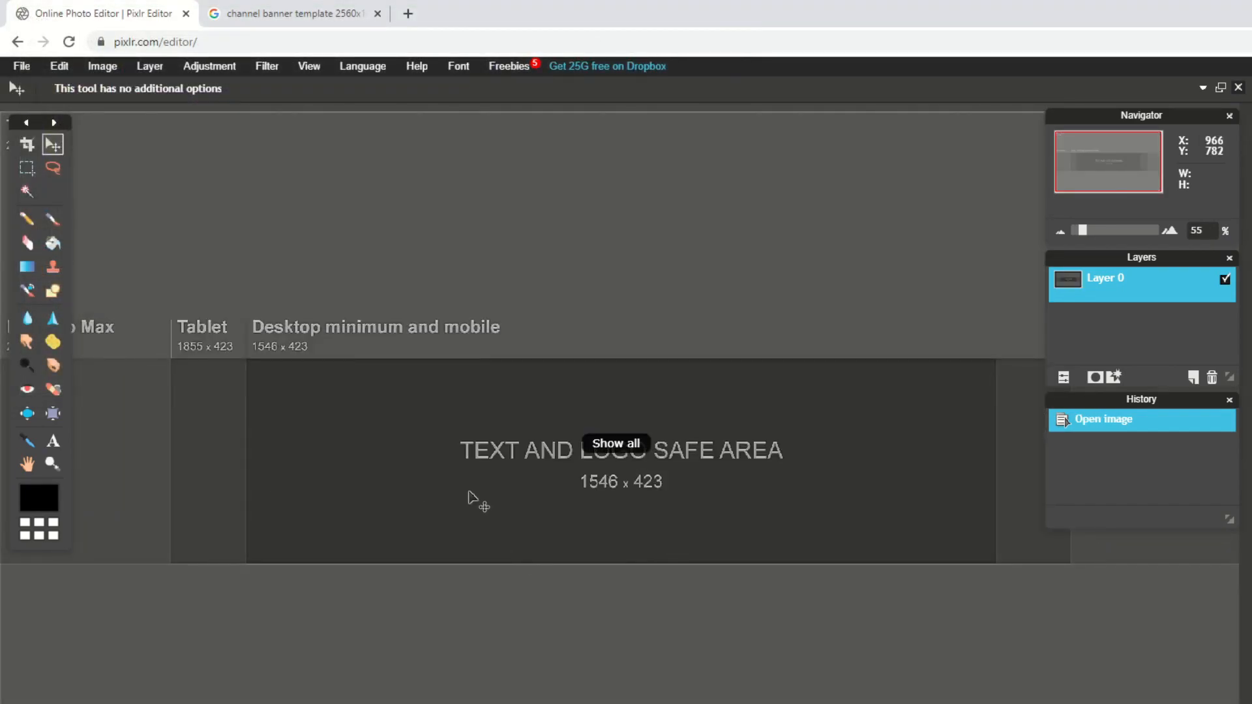
Step: Copy the entire channel art template into the Banner image as a new layer, and maximize the Banner canvas
left_click(1218, 90)
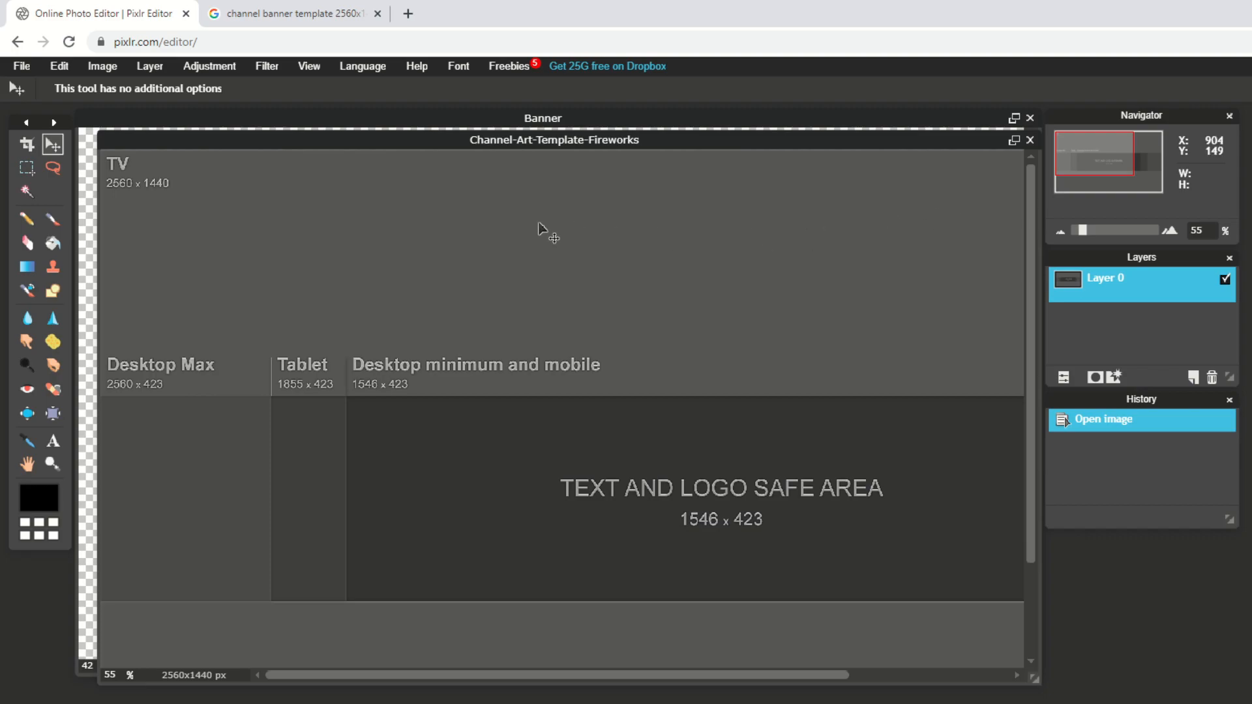
left_click_drag(419, 140, 511, 229)
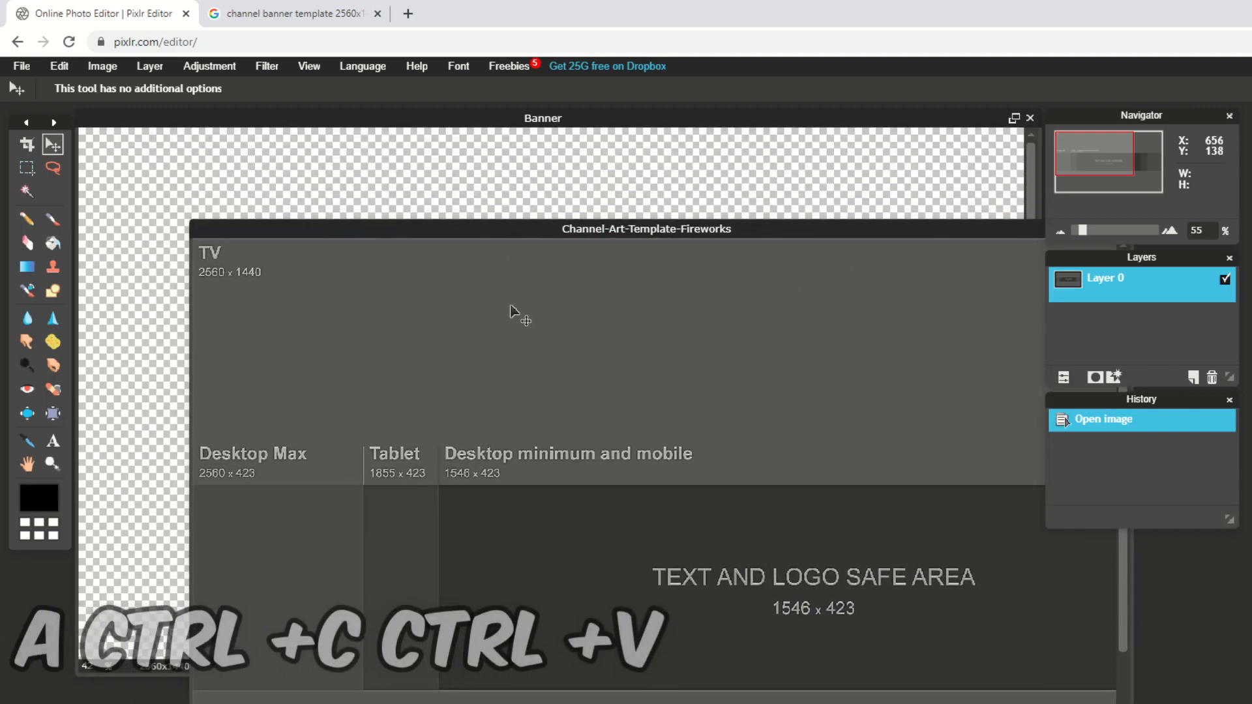
key("ctrl+a")
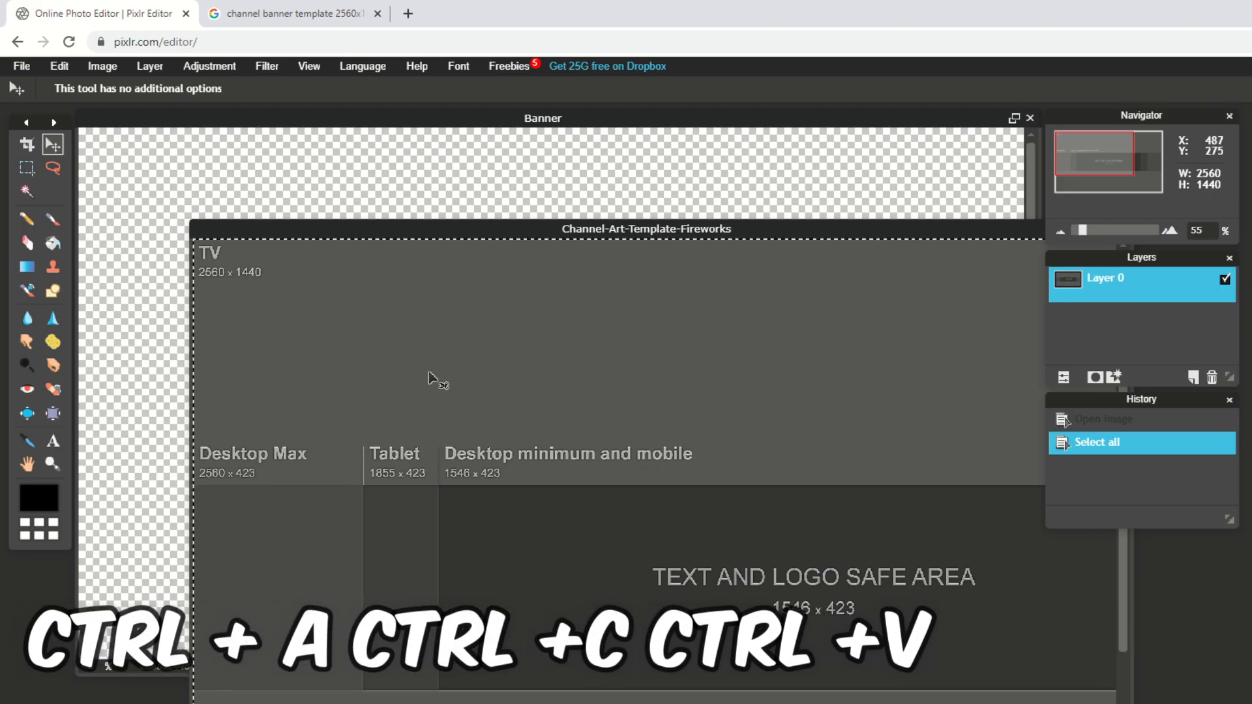
key("ctrl+c")
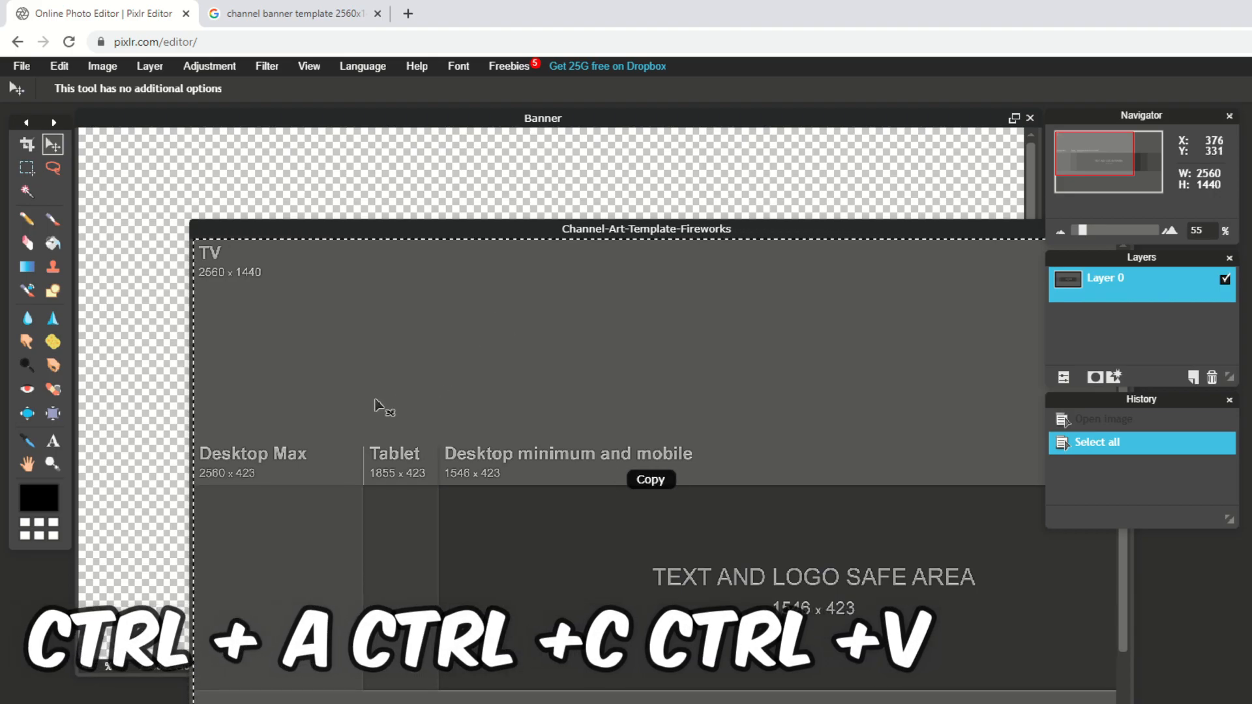
left_click(156, 389)
key("ctrl+v")
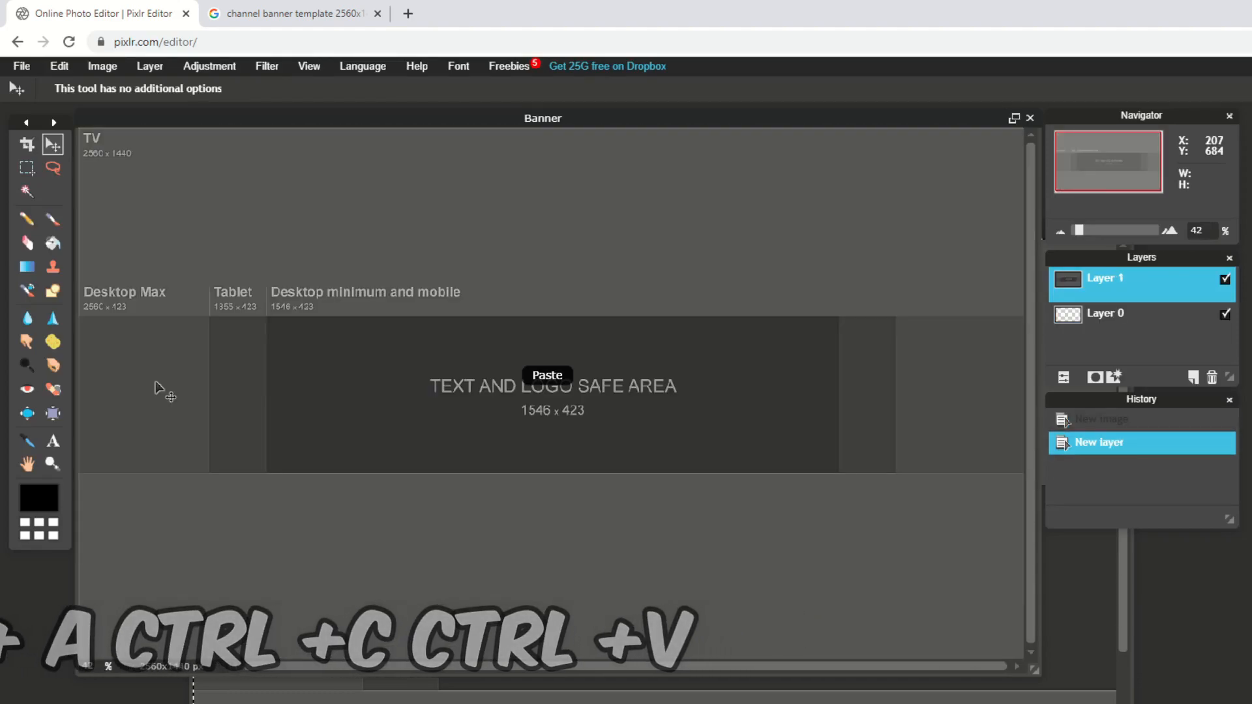
left_click(1012, 119)
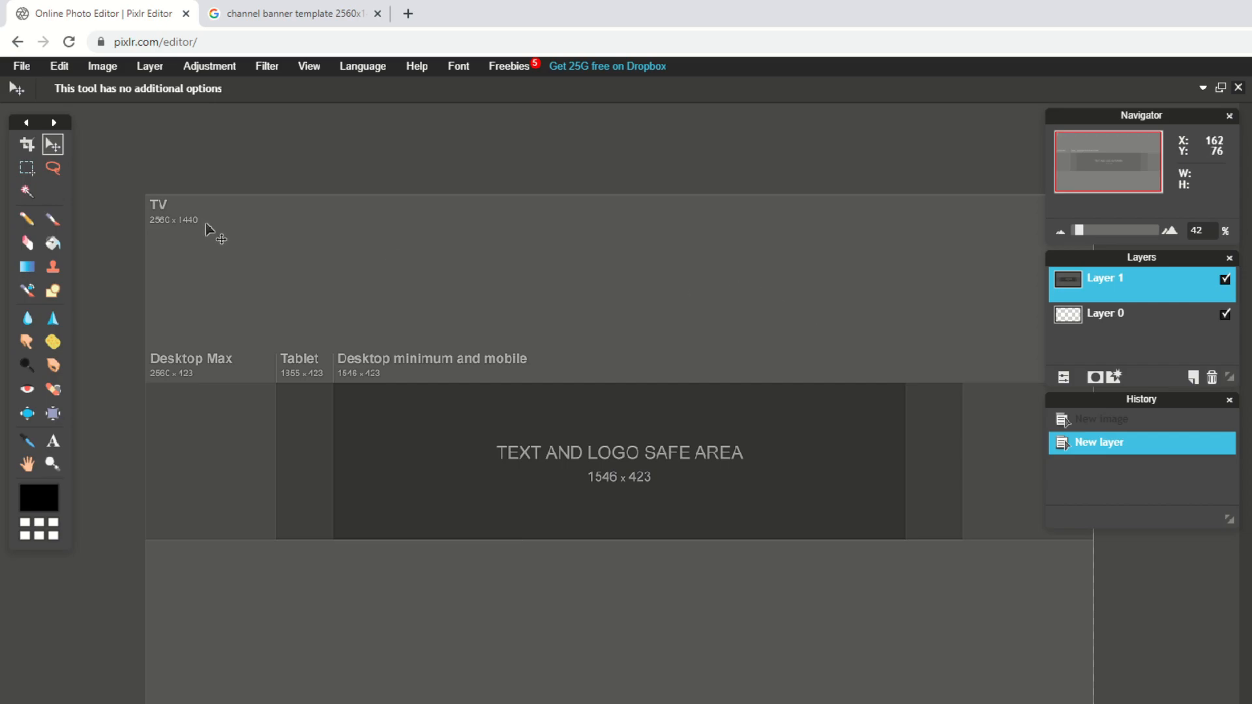
Step: Cover the template areas above and below the central 423-pixel-high band with full-width filled black rectangles
left_click(51, 297)
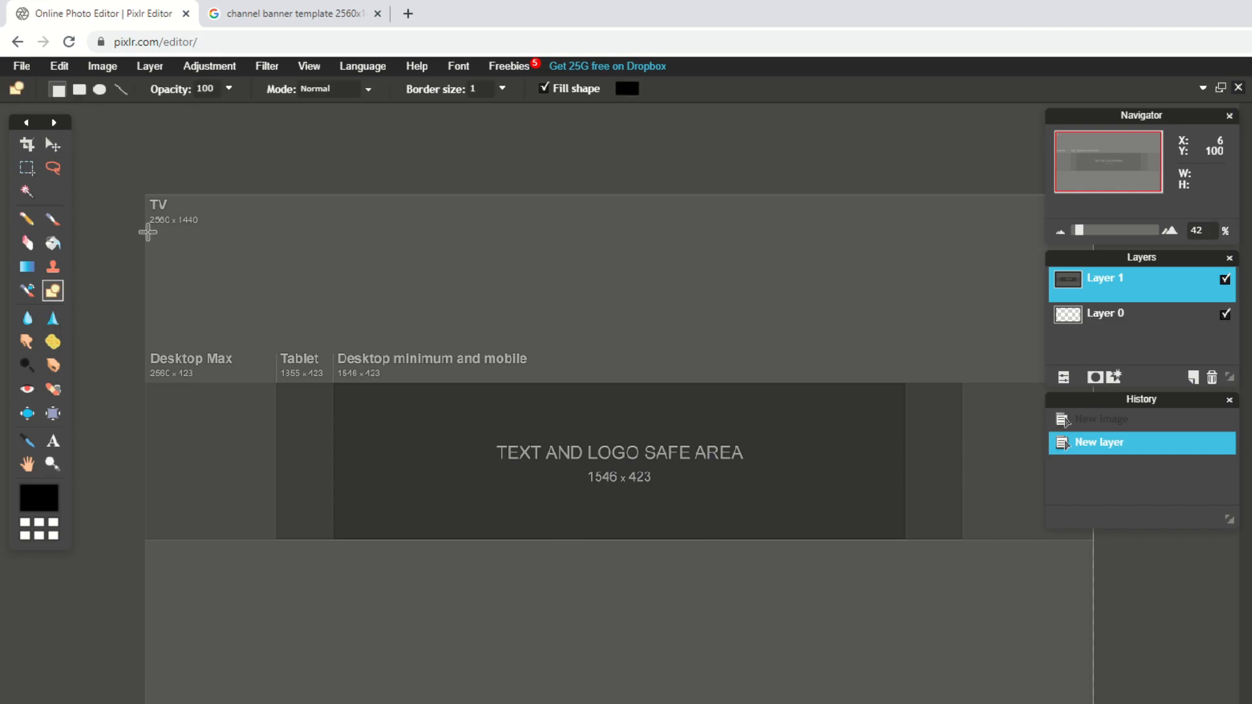
left_click_drag(139, 187, 1159, 382)
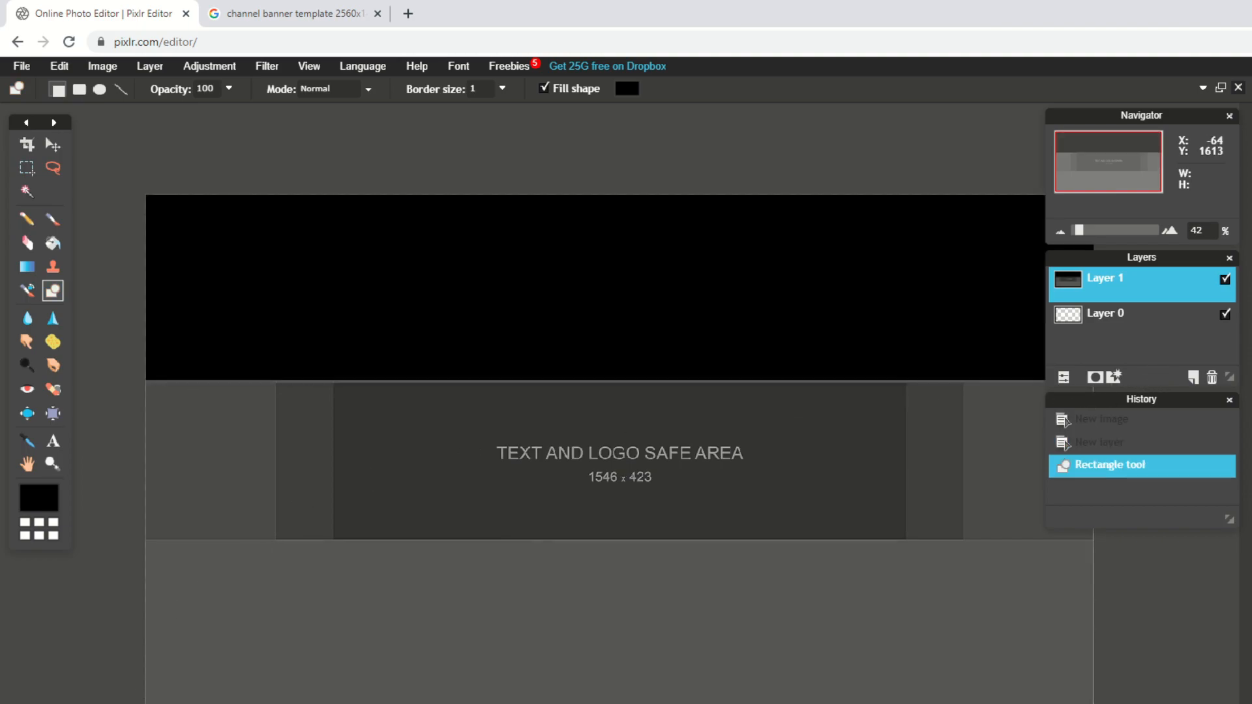
left_click_drag(123, 703, 1157, 540)
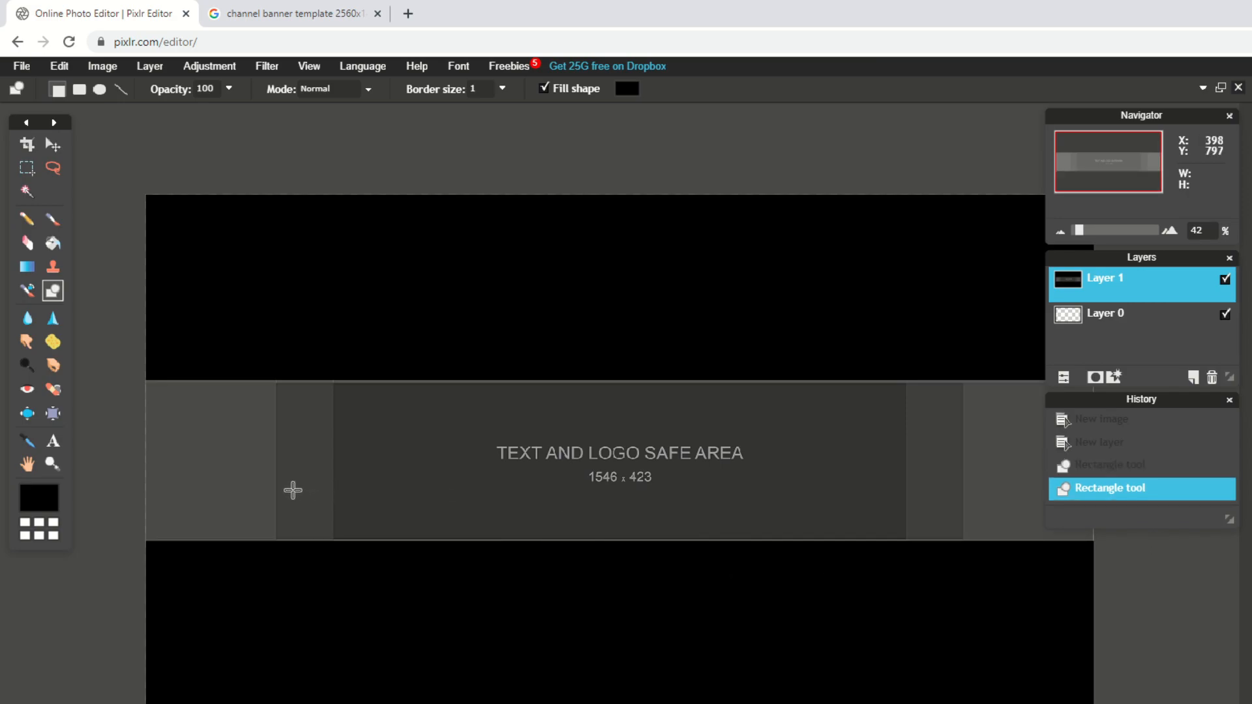
left_click(49, 151)
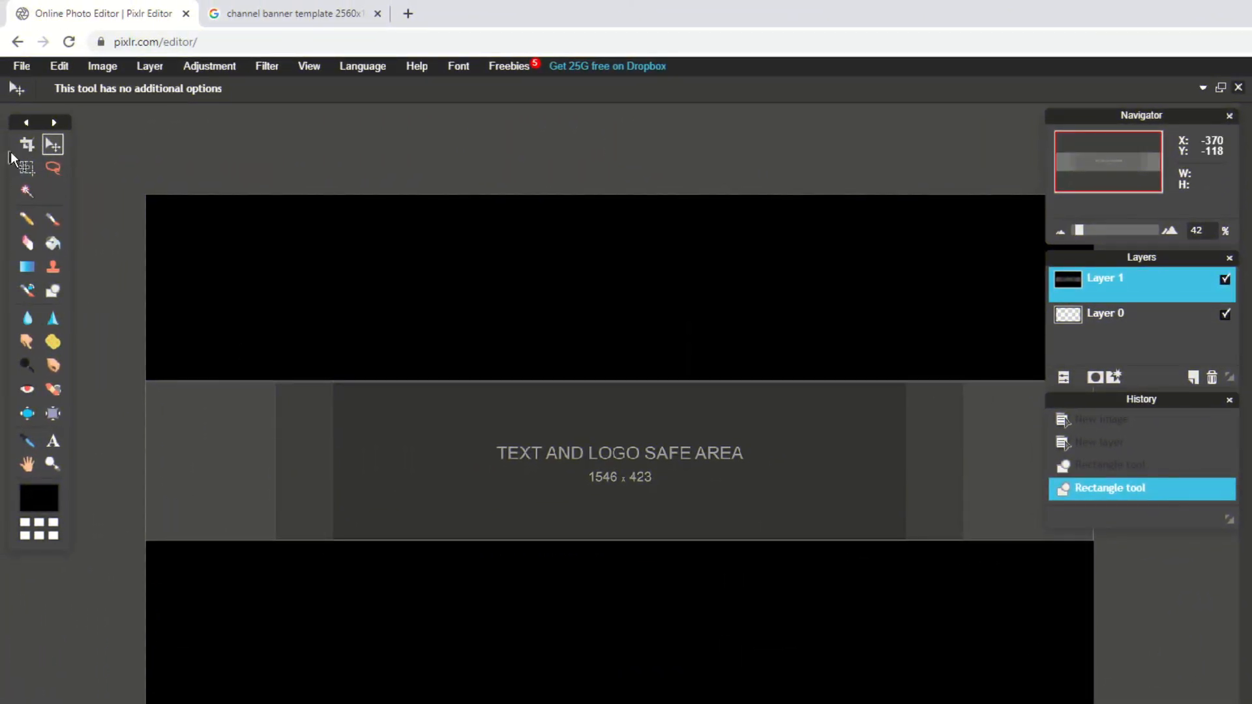
Step: Add the text "ItzVenomYTX" inside the text and logo safe area
left_click(53, 447)
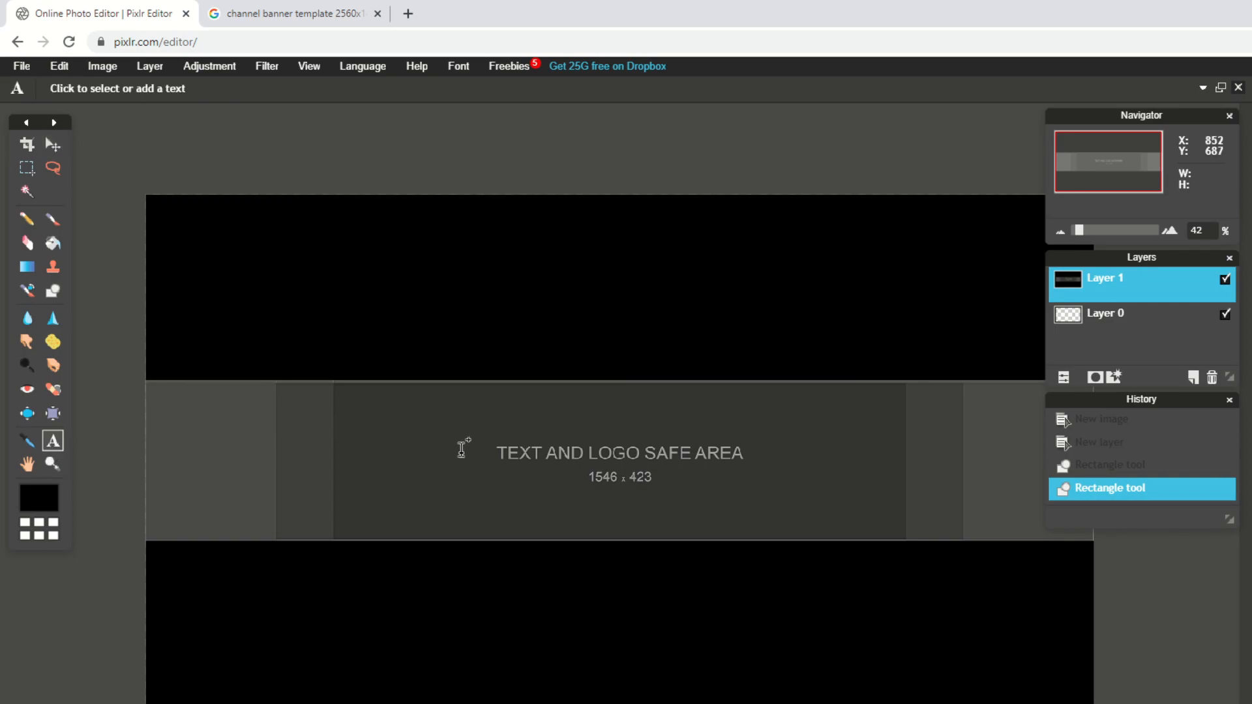
left_click(474, 444)
type("ItzVeenomYTX")
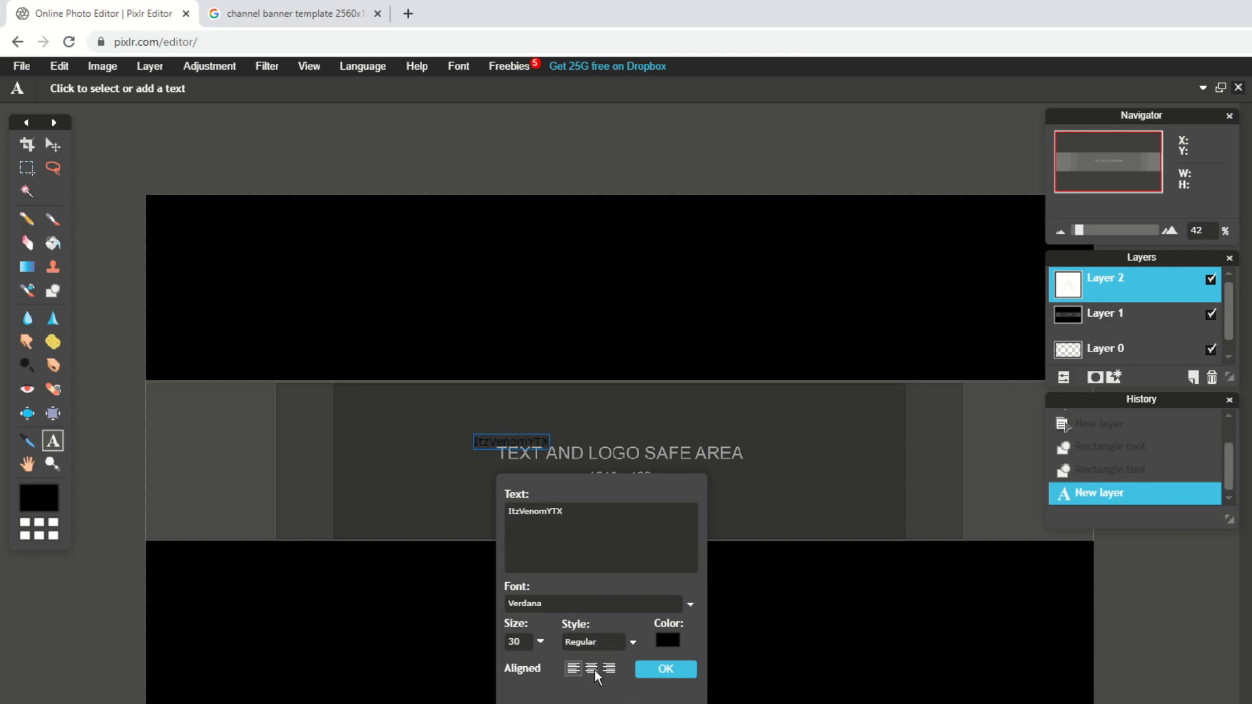
Step: Set the channel name text to the Komika Axis font at size 70
left_click(579, 605)
left_click_drag(693, 633, 697, 690)
left_click(670, 699)
double_click(535, 512)
key("Left")
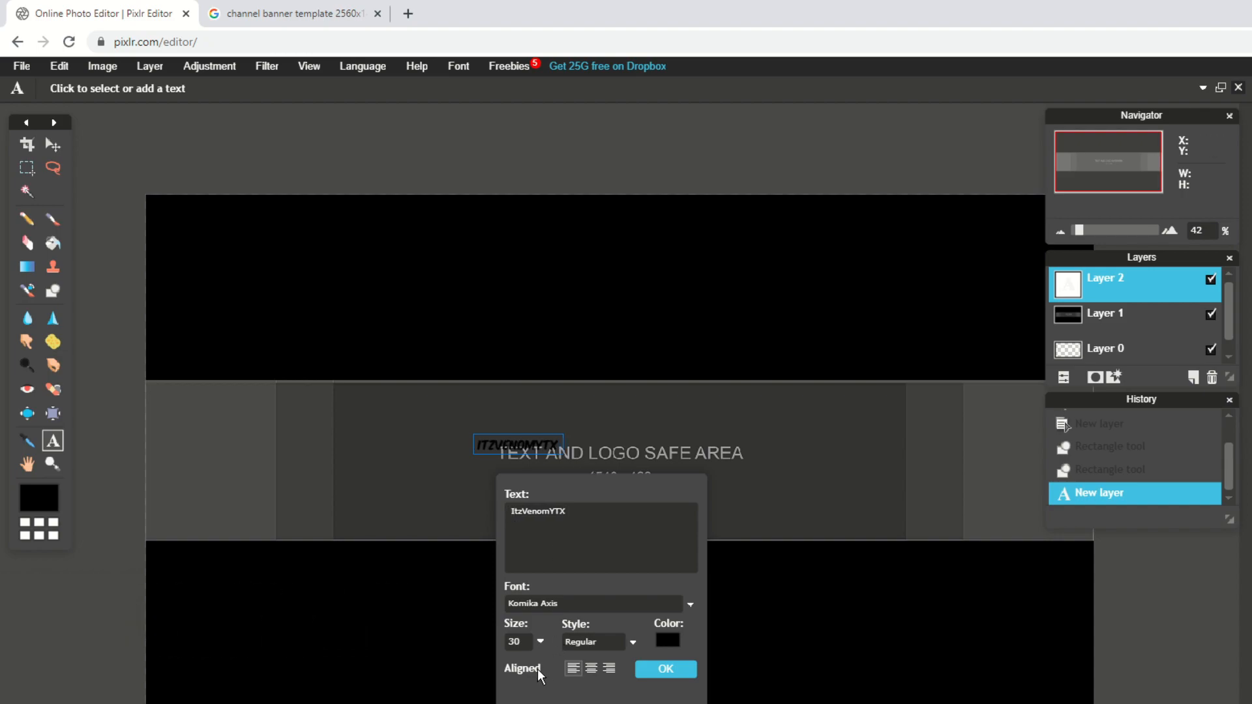
type("70")
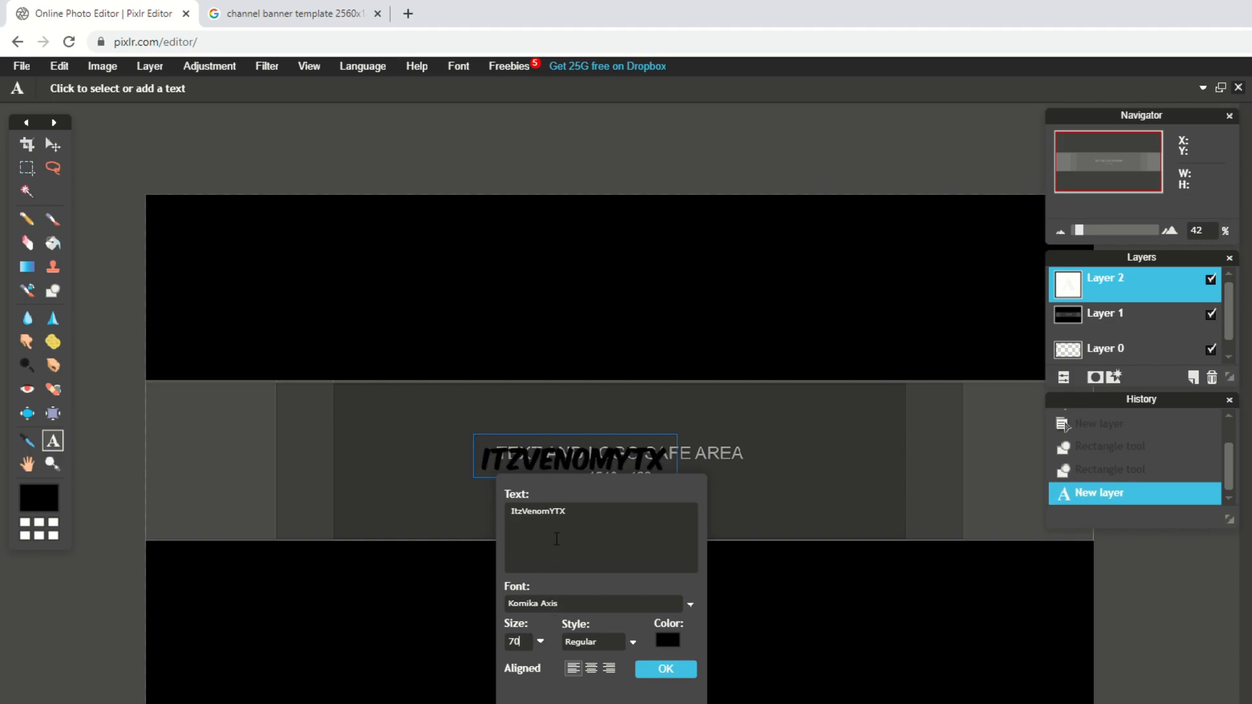
Step: Enlarge the channel name text to size 100 and shift it slightly upward in the safe area
type("80")
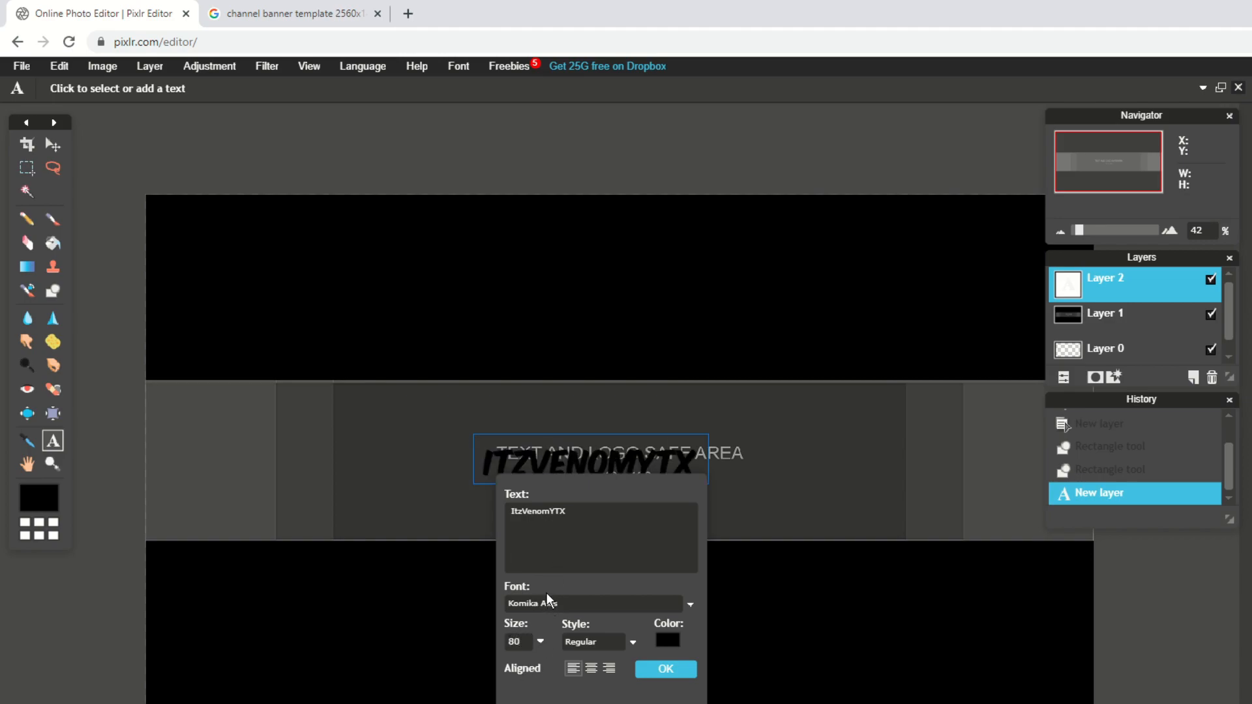
key("BackSpace")
key("BackSpace")
type("100")
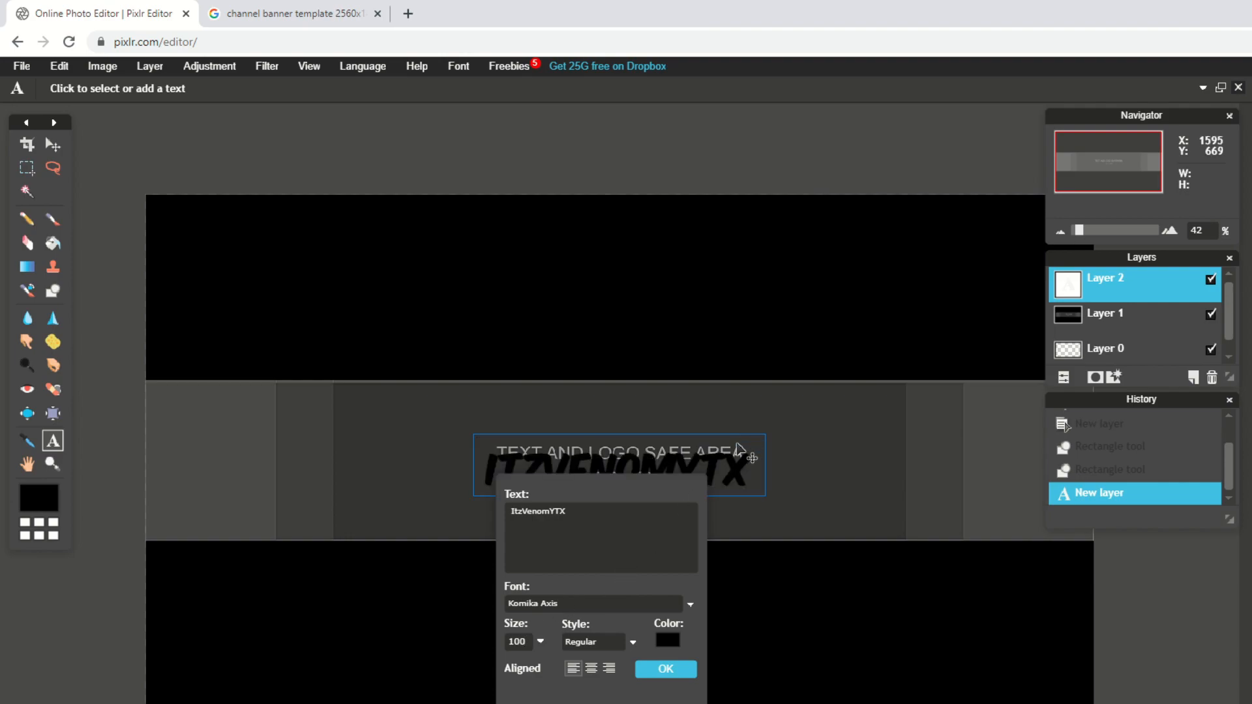
left_click_drag(739, 450, 752, 430)
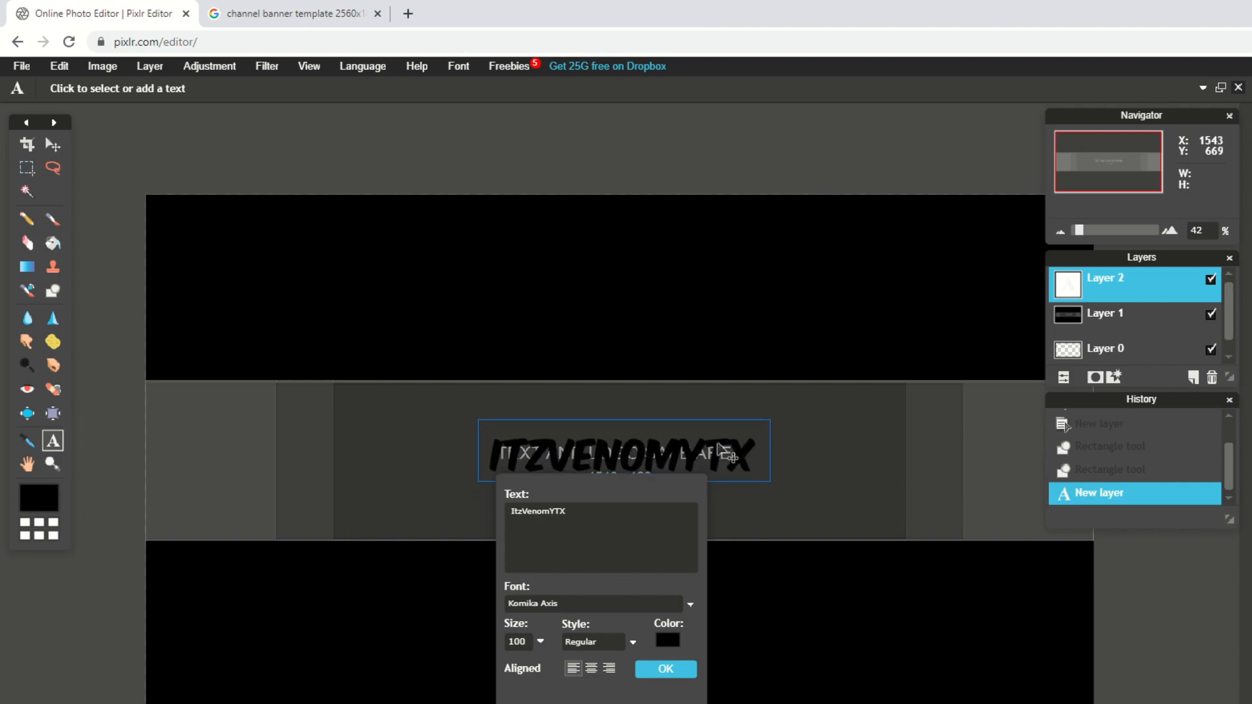
Step: Set the channel name text color to white (ffffff) and its style to Bold
left_click(672, 639)
left_click_drag(527, 379, 520, 313)
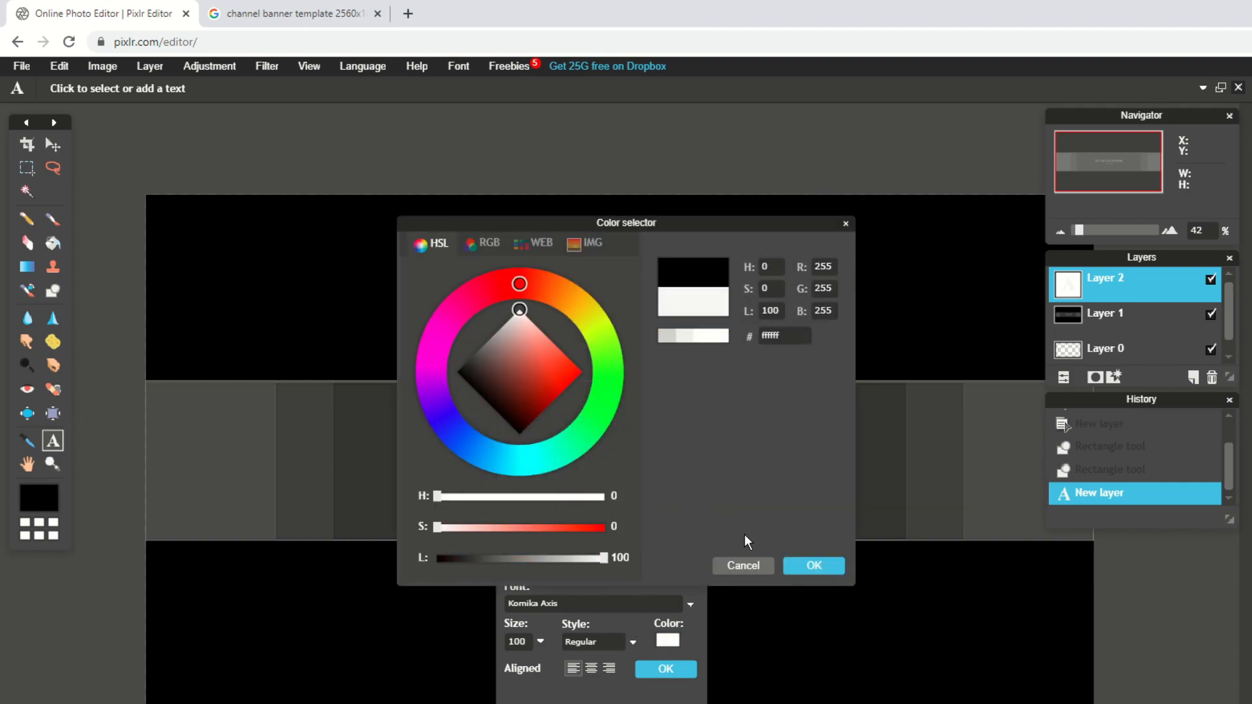
left_click(813, 566)
left_click(589, 639)
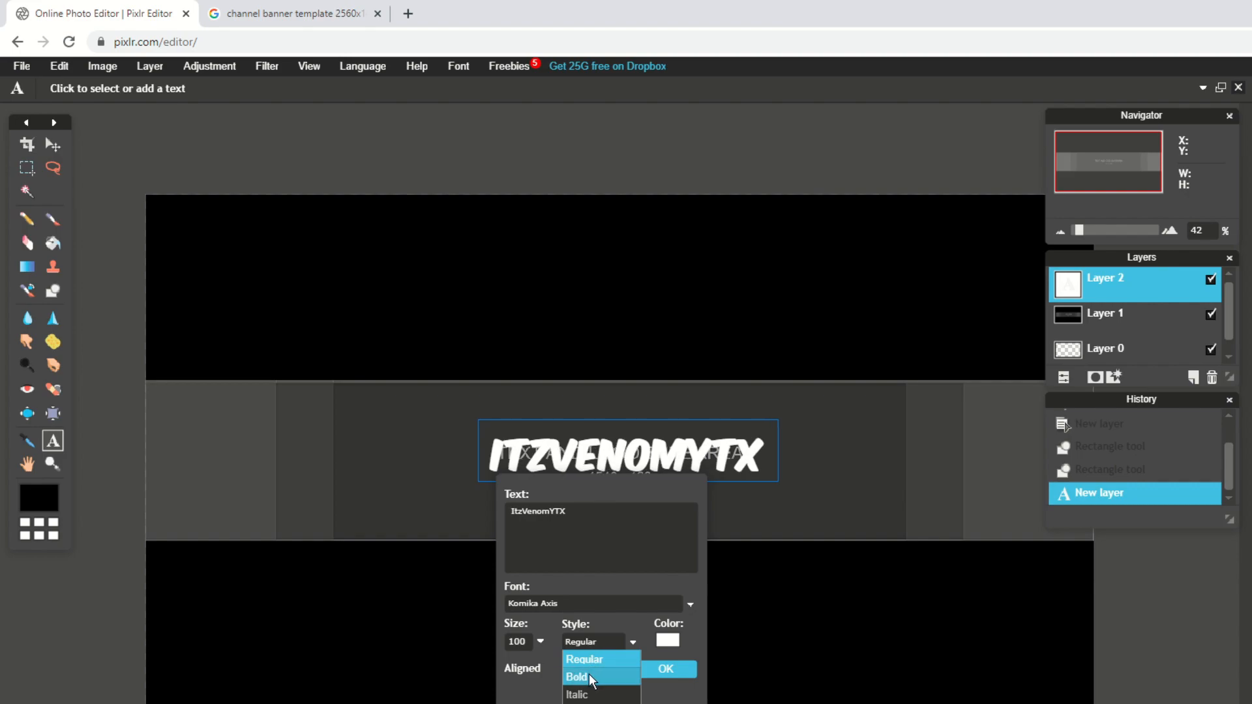
left_click(589, 675)
Step: Give the channel name a black outer glow with opacity 100, hardness 10 and size 10, and finish the text
left_click(1115, 378)
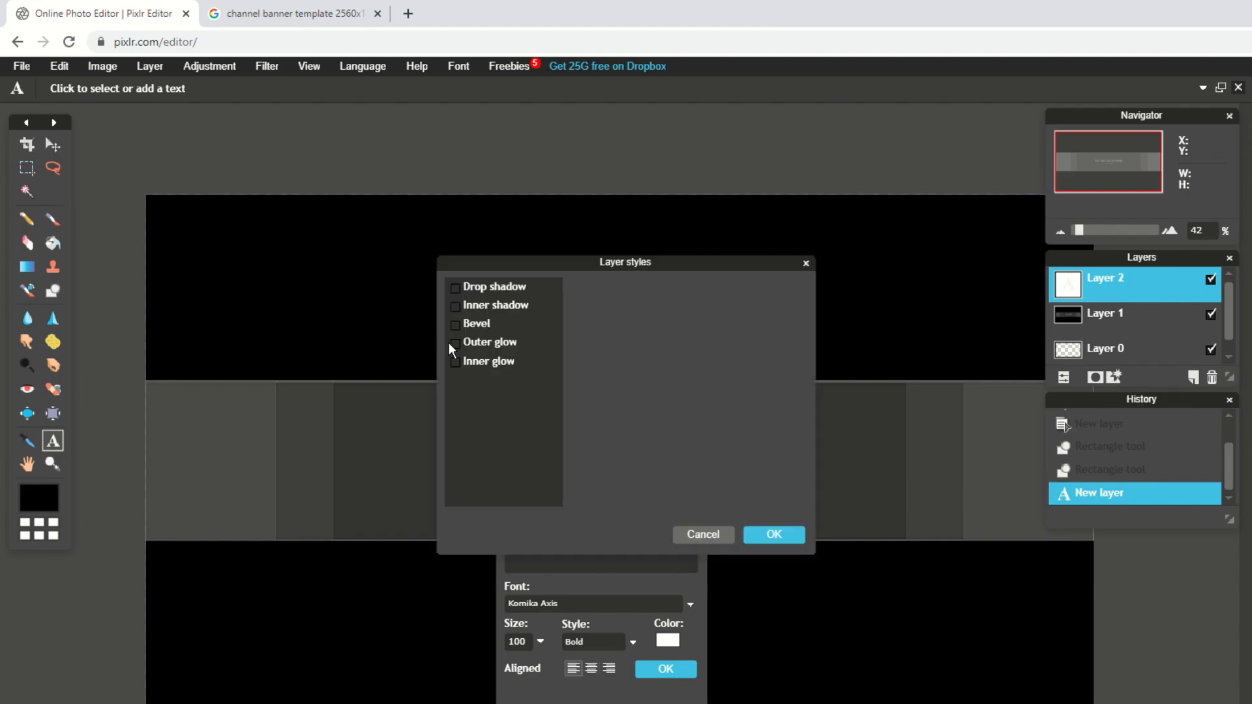
left_click(677, 372)
left_click_drag(530, 374, 457, 371)
left_click(797, 565)
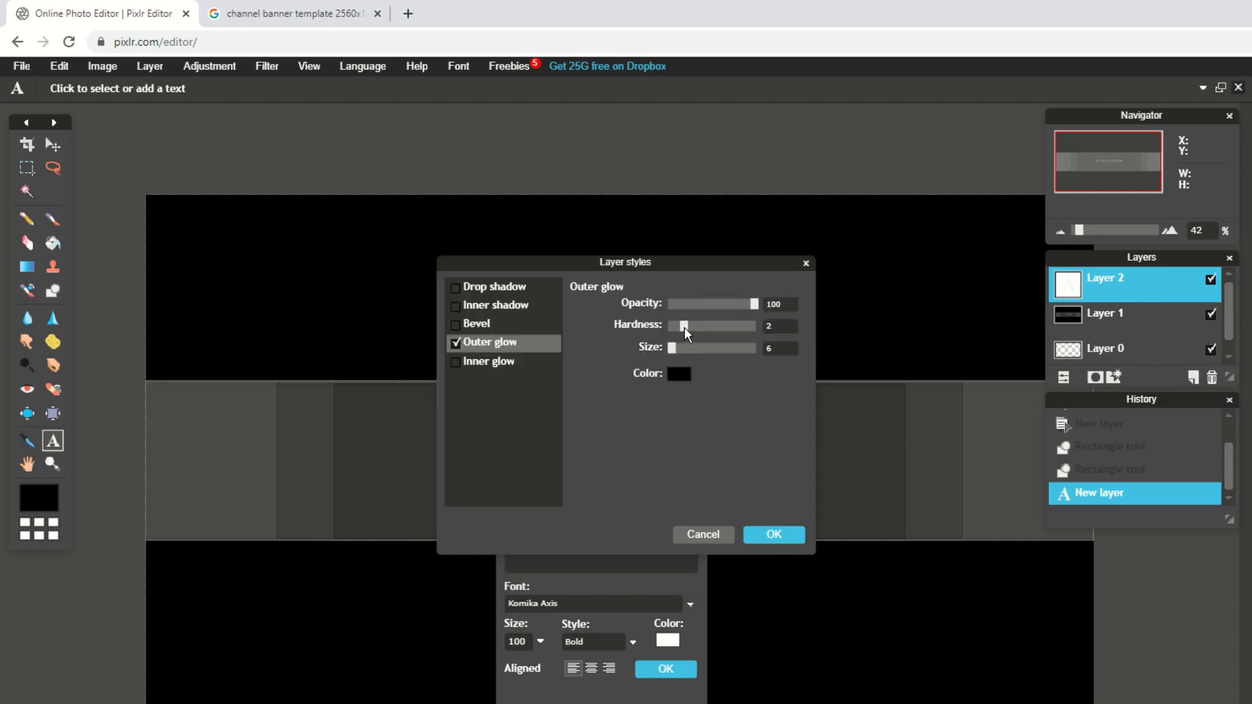
left_click_drag(689, 326, 810, 337)
left_click_drag(732, 271, 695, 312)
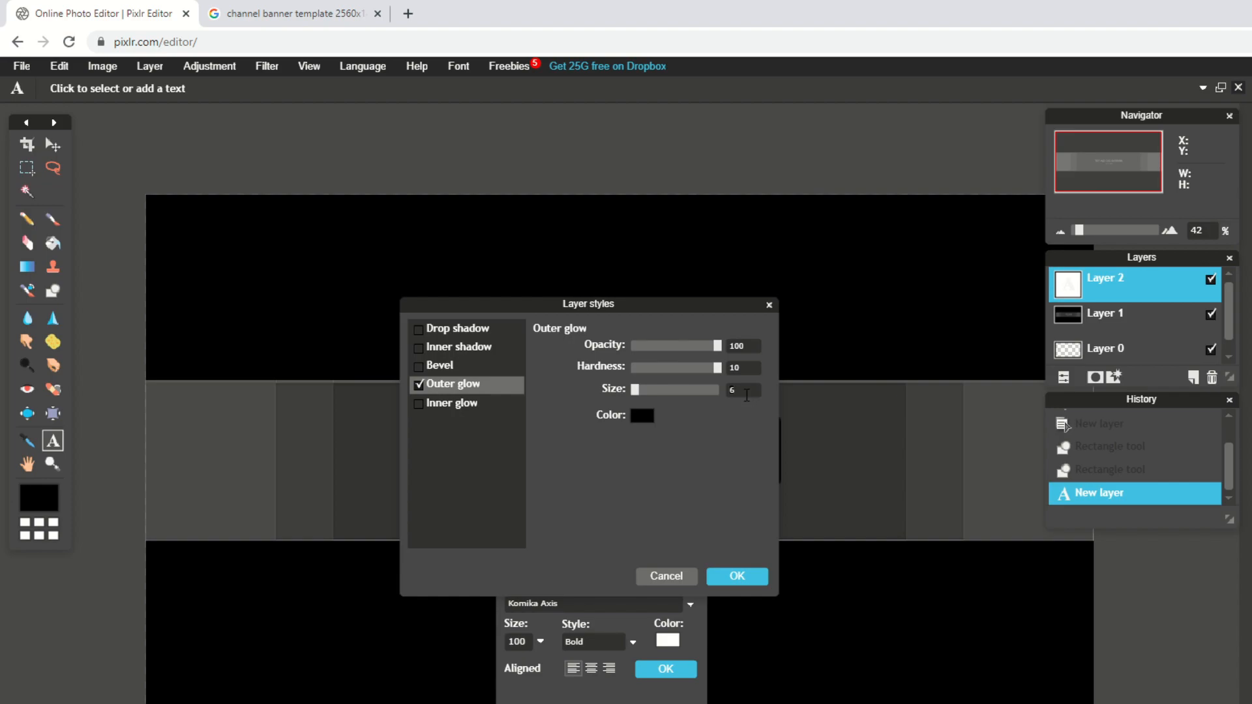
double_click(746, 396)
type("10")
left_click(731, 574)
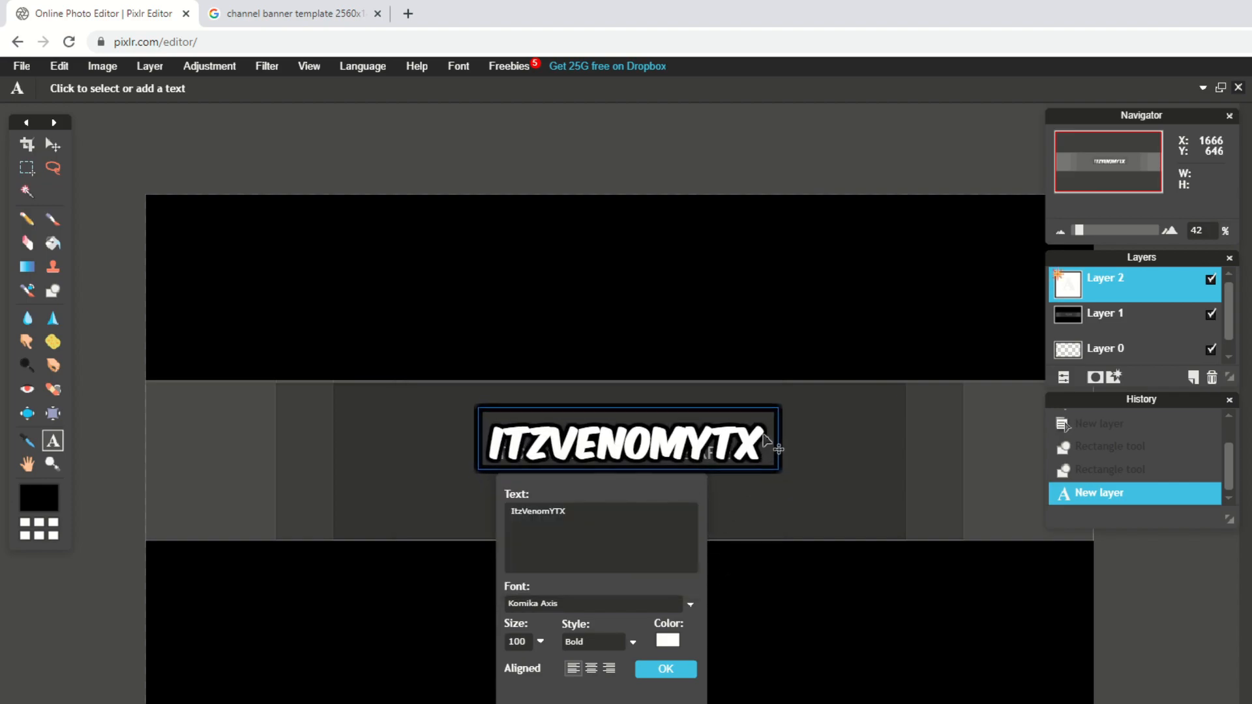
left_click(673, 673)
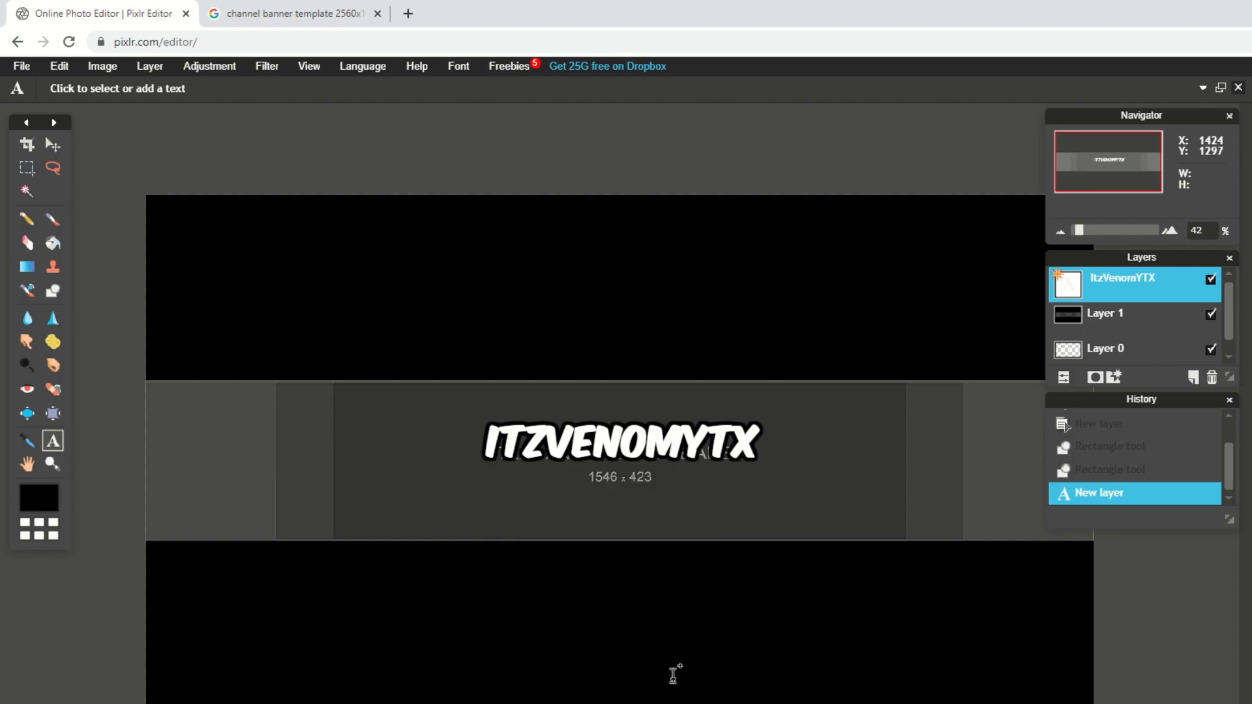
Step: Move the channel name over the template's safe area label, just above the "1546 x 423" caption
left_click(53, 144)
left_click_drag(709, 431, 703, 460)
right_click(1159, 295)
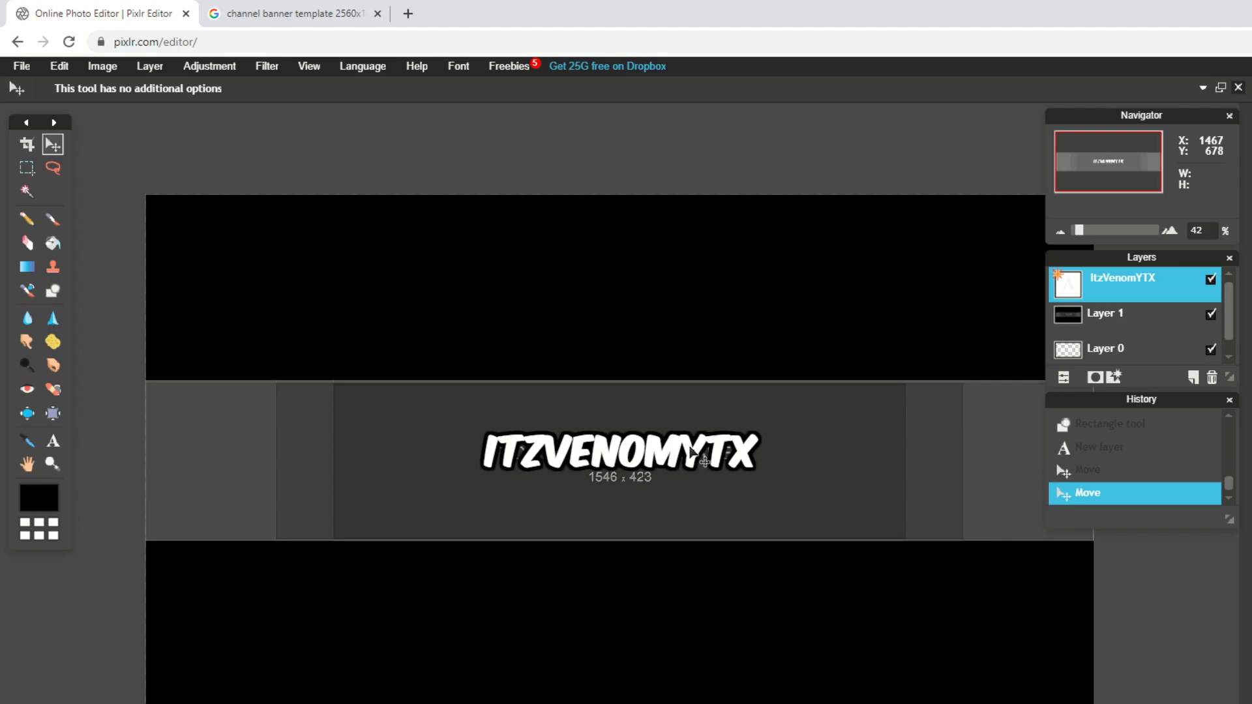
mouse_move(704, 462)
left_mouse_down()
mouse_move(707, 449)
mouse_move(699, 456)
left_mouse_up()
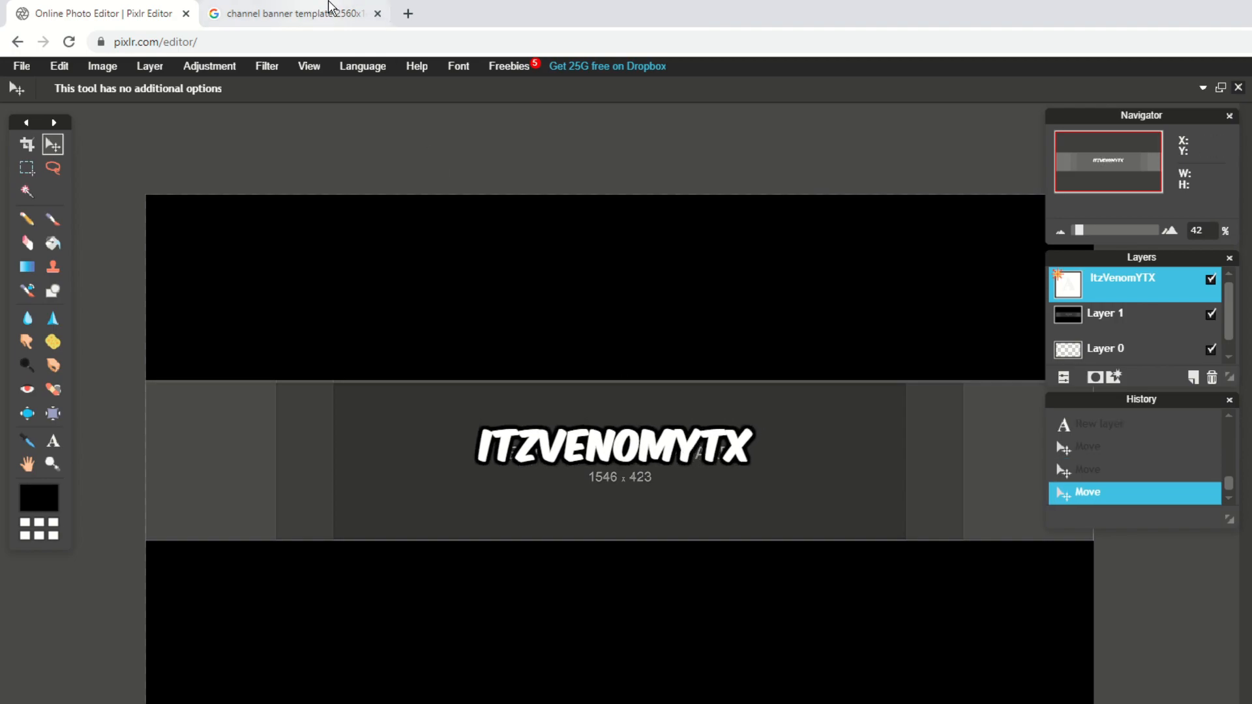
Step: Search Google Images for "twitter logo png" and open the first blue bird result from stickpng.com
left_click(353, 11)
scroll(374, 162, "up", 3)
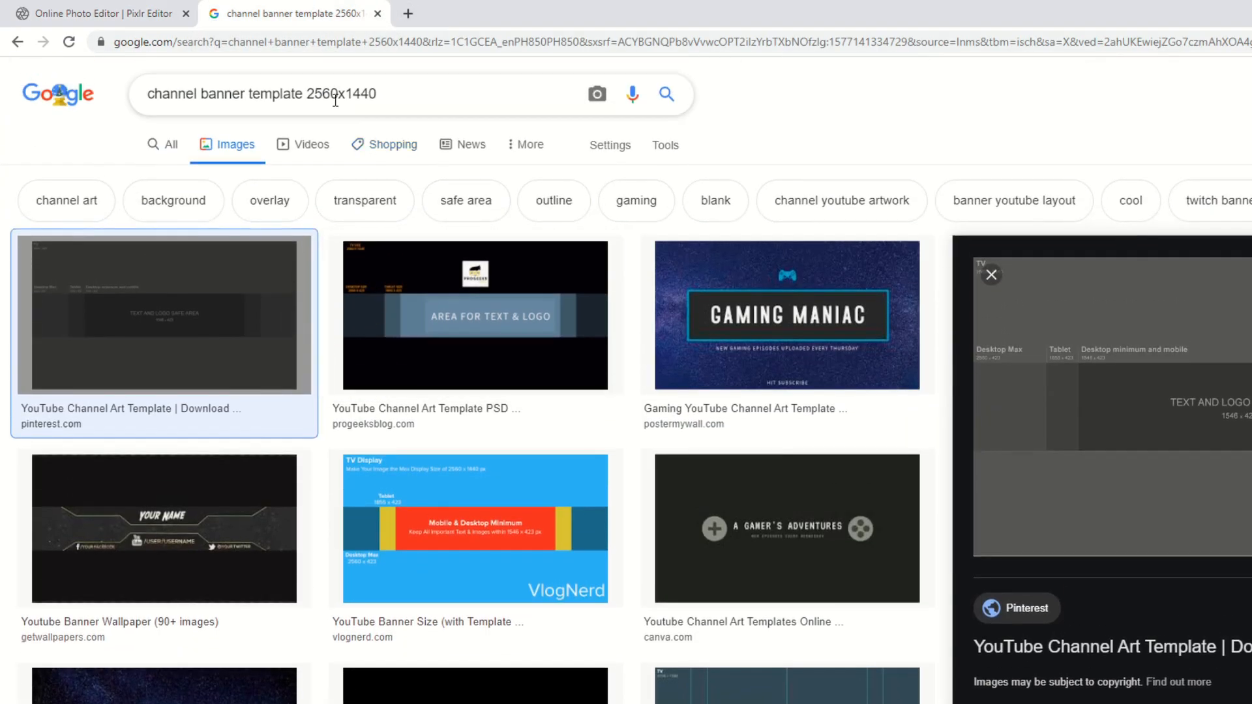
triple_click(336, 96)
type("twitter logo png")
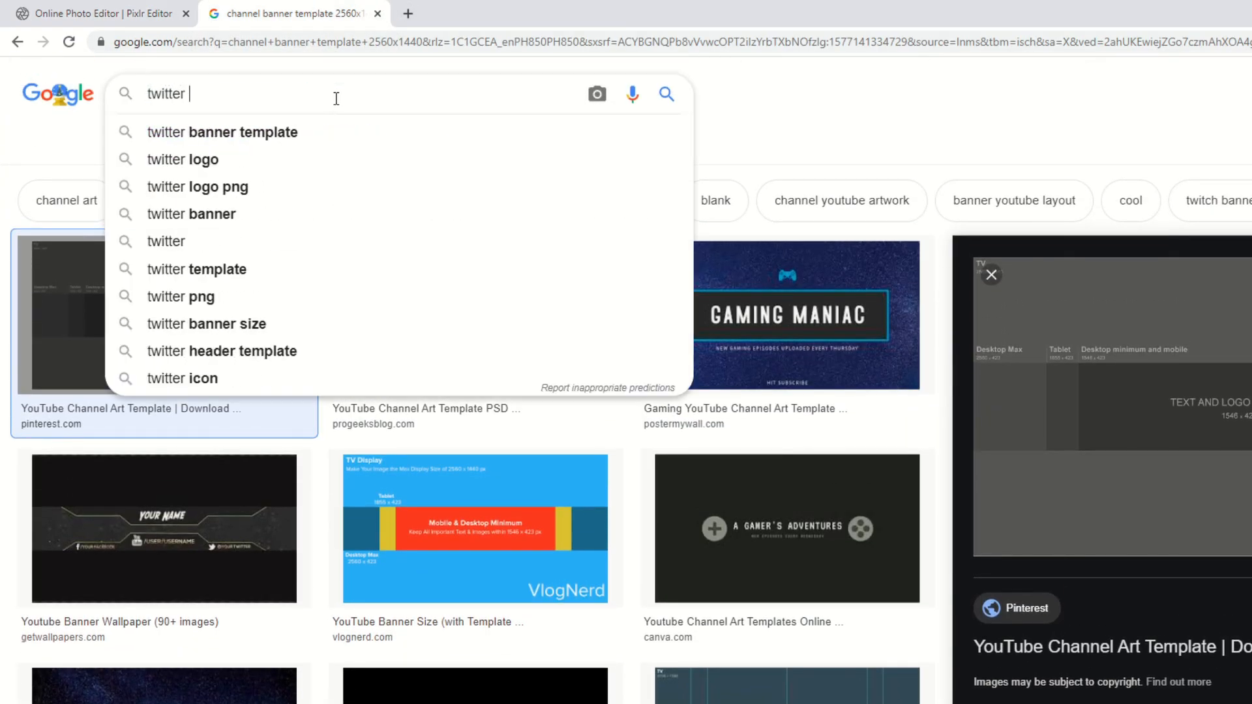
key("Return")
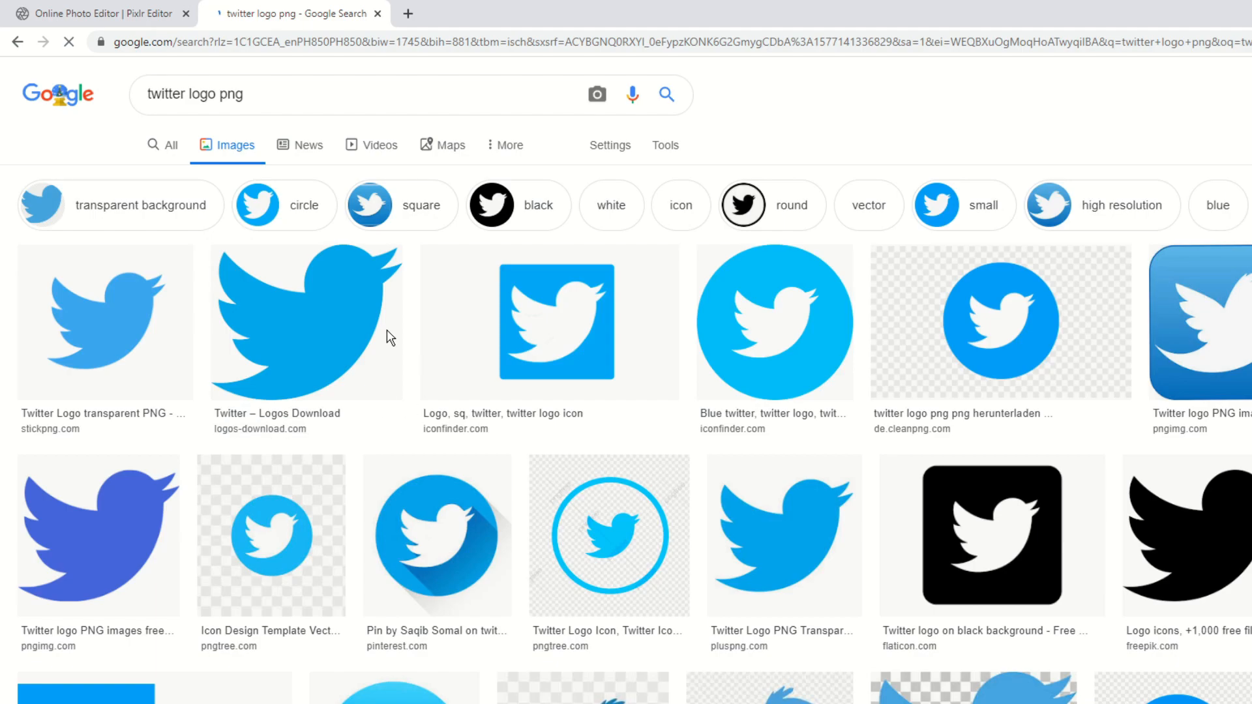
left_click(68, 347)
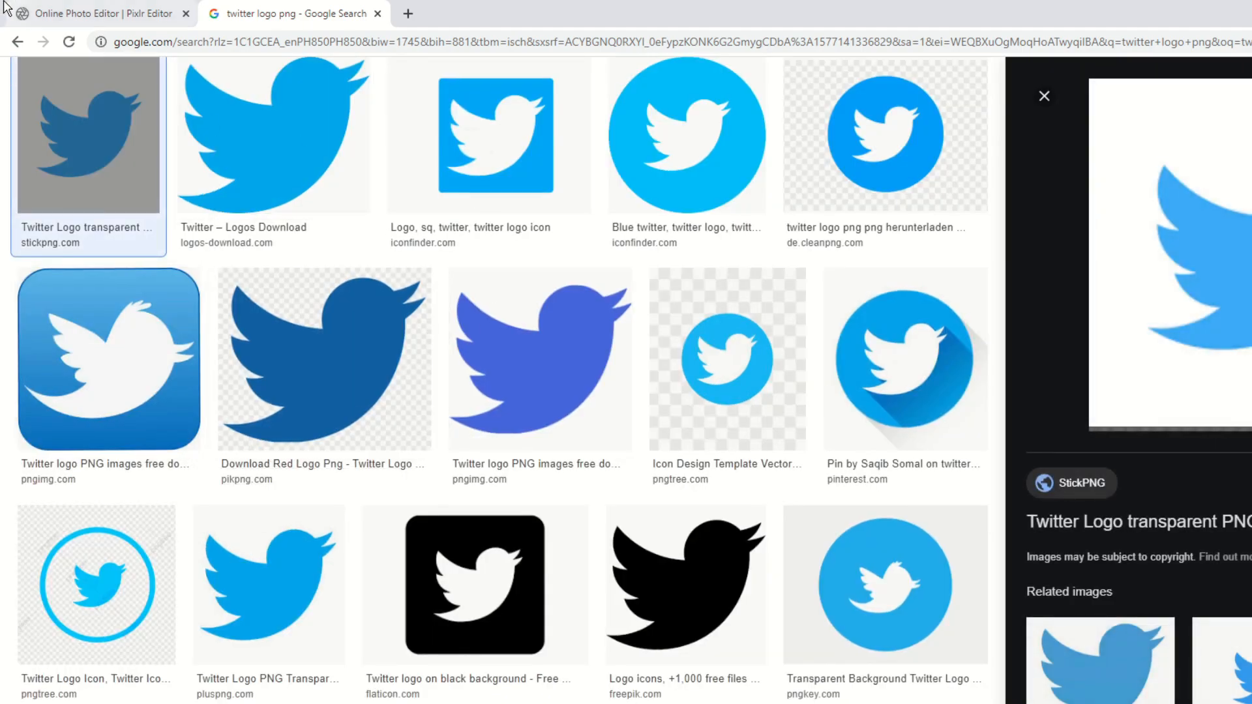
Step: Open the logo-twitter-icon-symbol-0 image in Pixlr Editor, copy all of it into Banner as a new layer, and maximize Banner
left_click(74, 9)
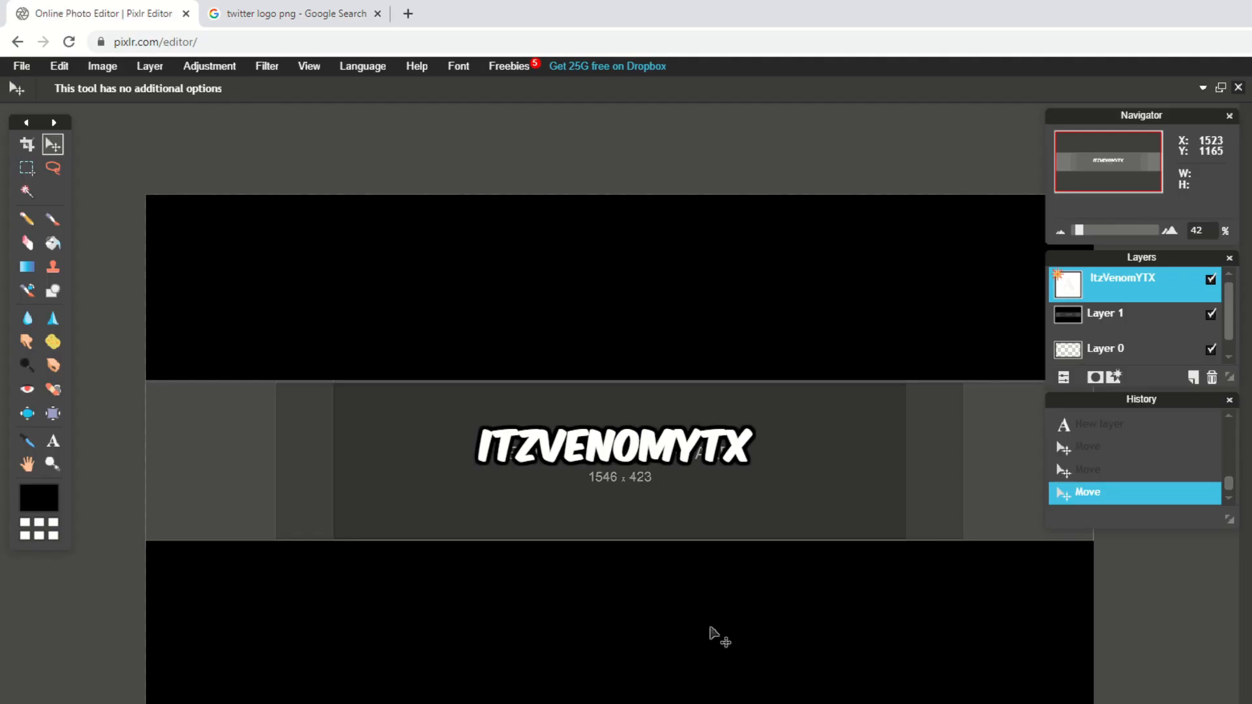
left_click(12, 70)
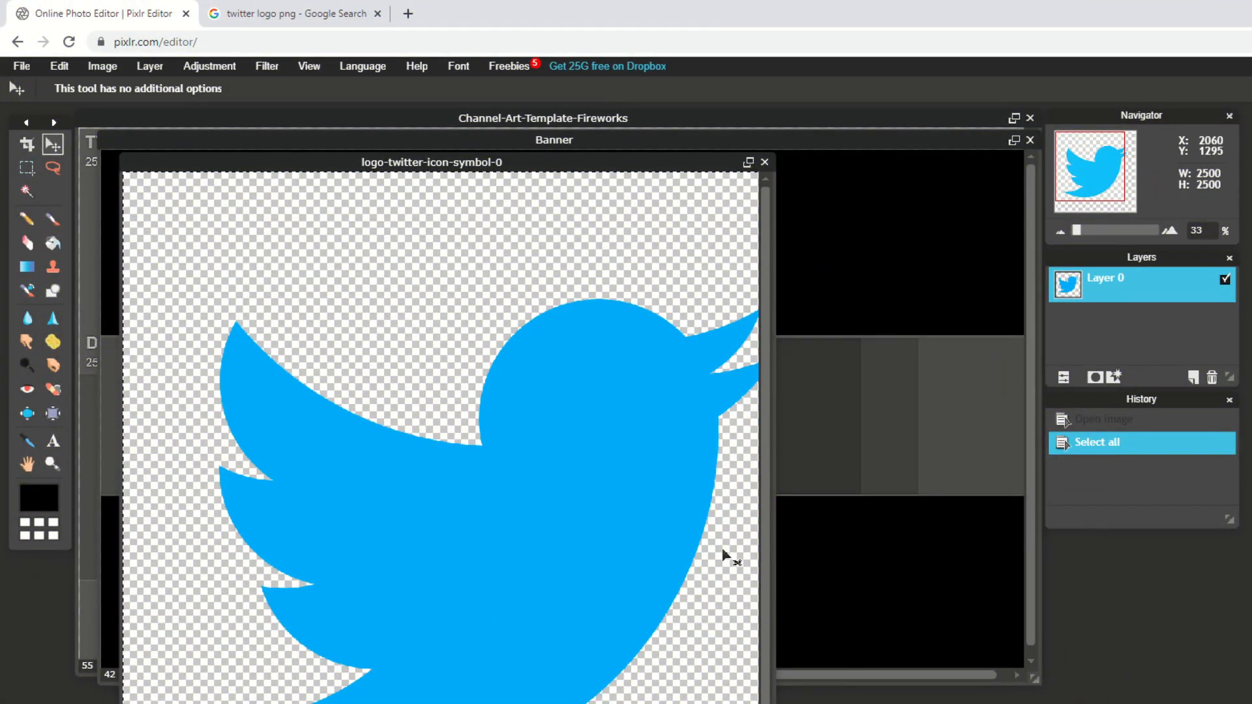
key("ctrl+a")
key("ctrl+c")
left_click(861, 501)
key("ctrl+v")
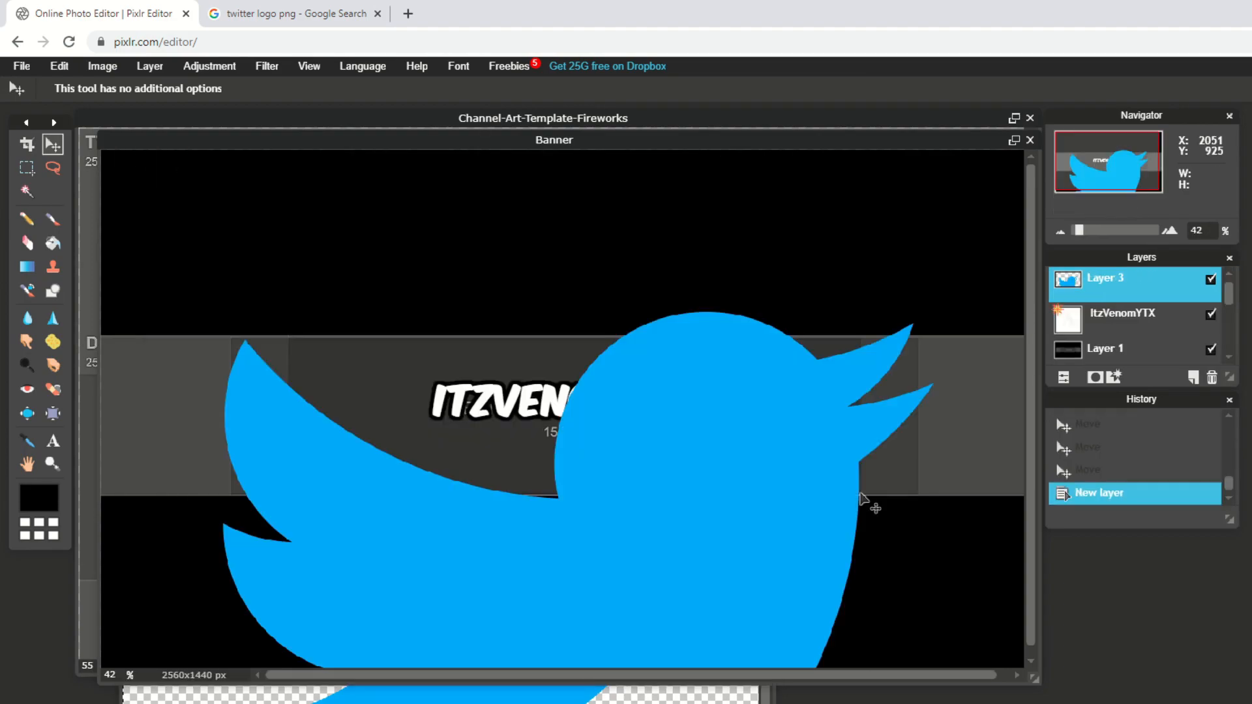
left_click_drag(643, 472, 593, 382)
left_click(1013, 139)
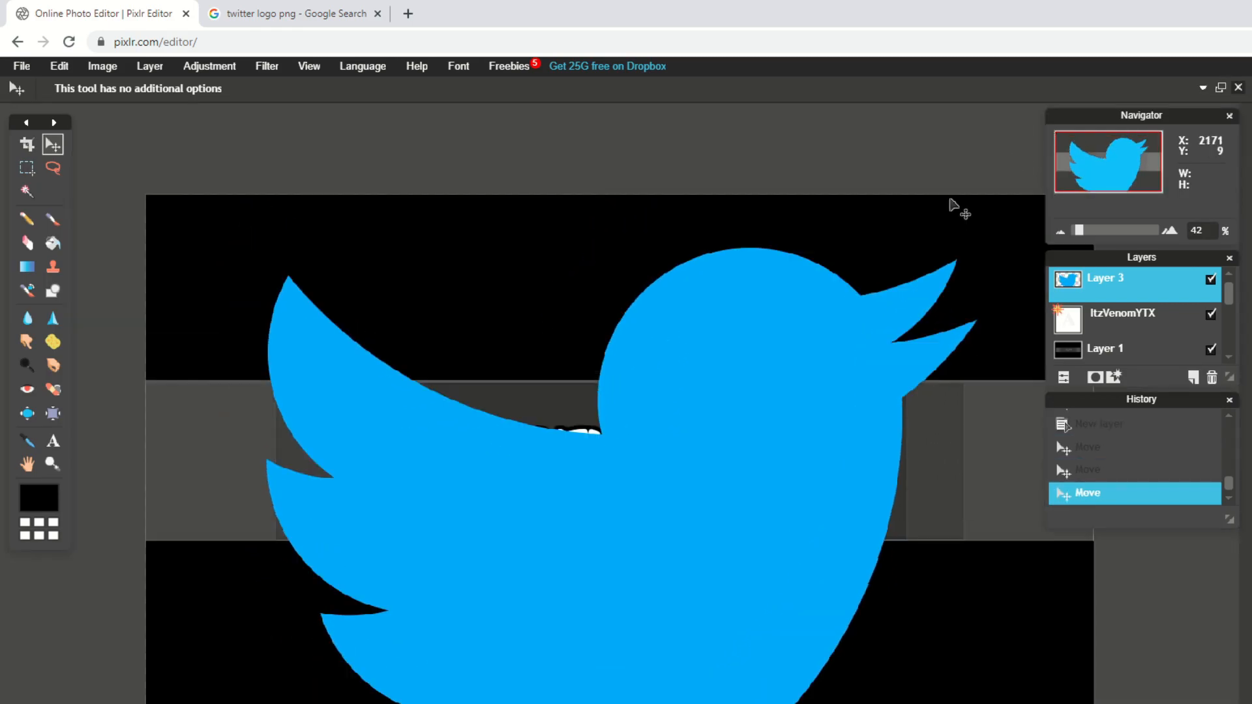
Step: Shrink the Twitter logo with Free transform to a small icon and place it below and left of the channel name
left_click_drag(834, 435, 838, 388)
left_click(60, 66)
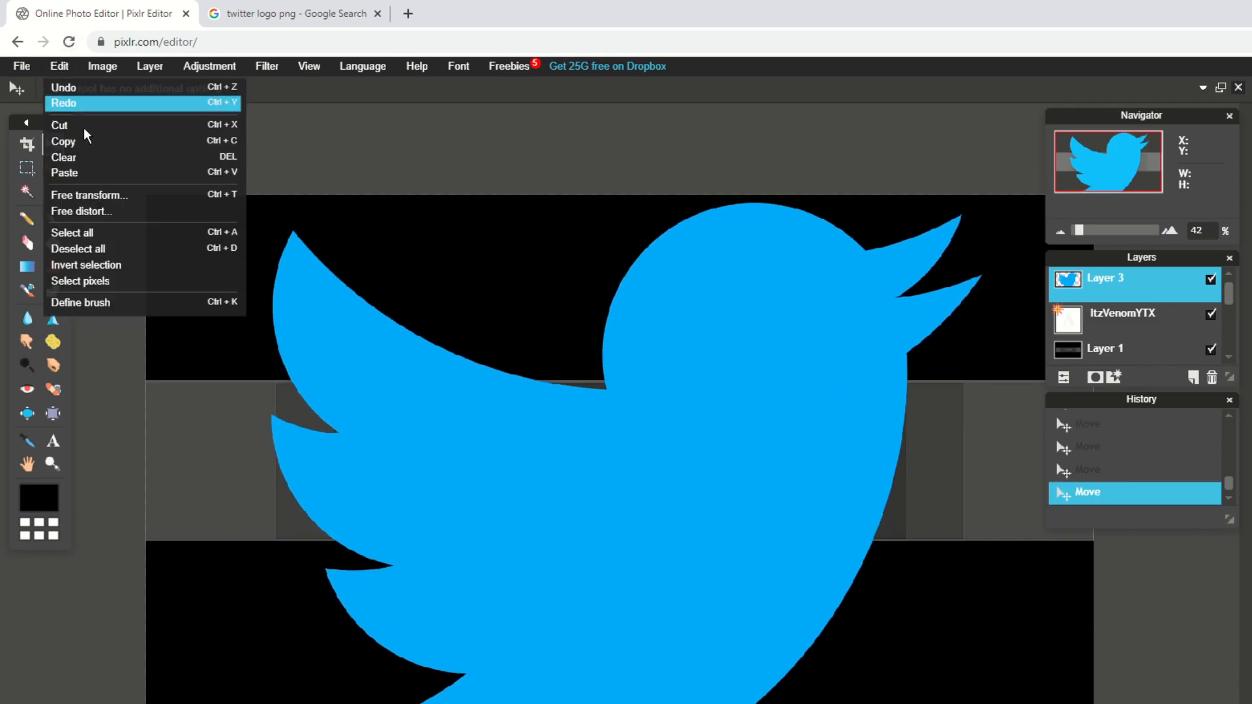
left_click(149, 198)
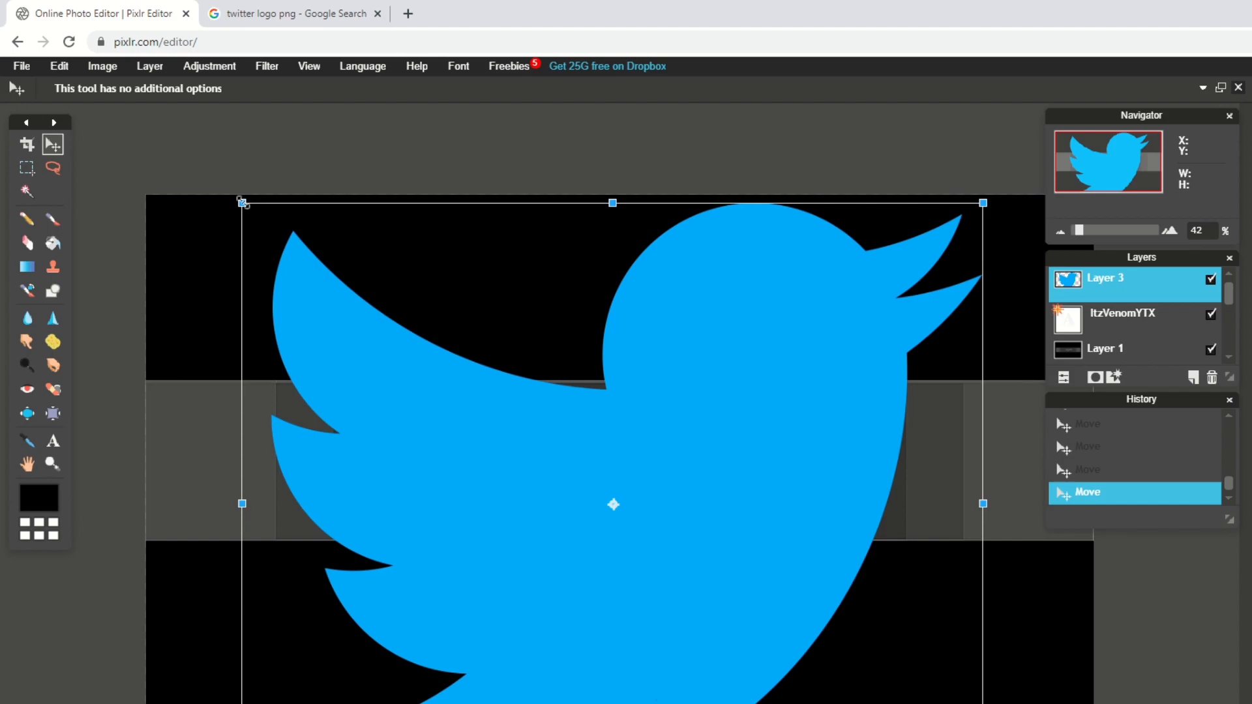
left_click_drag(242, 202, 480, 488)
left_click_drag(590, 514, 409, 512)
left_click_drag(459, 470, 455, 484)
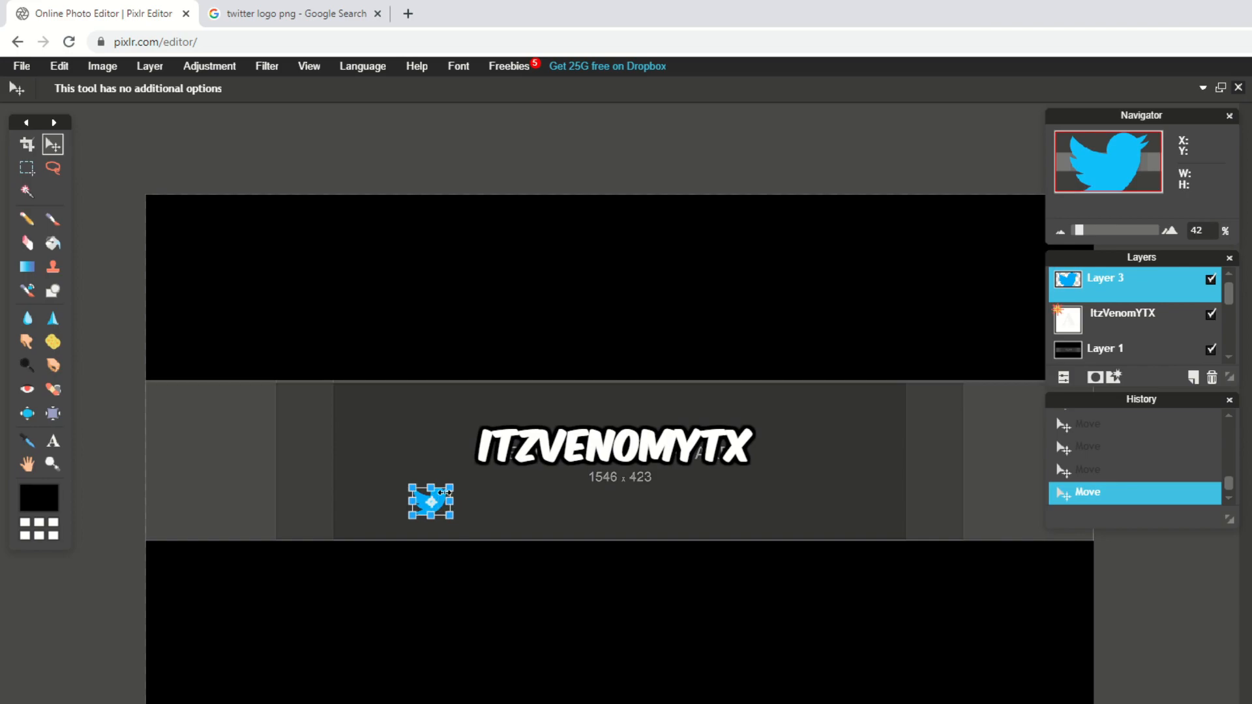
key("Return")
left_click_drag(437, 495, 438, 495)
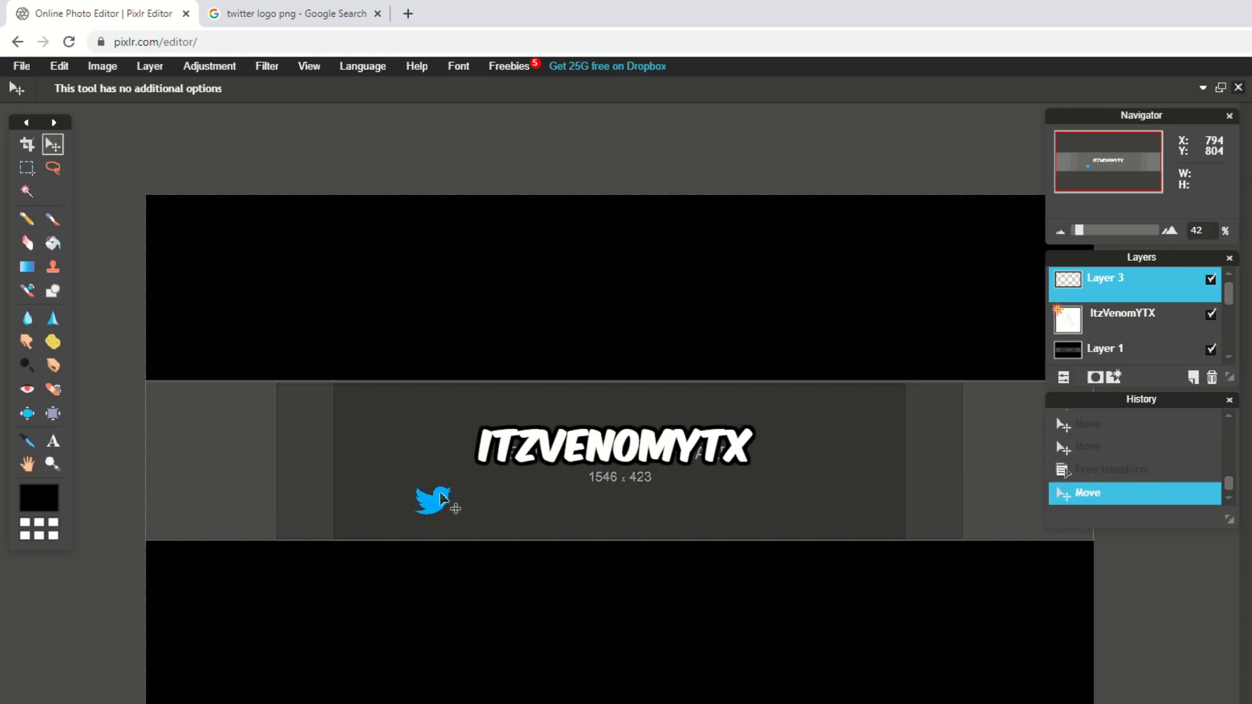
Step: Add a bright blue drop shadow to the Twitter logo layer with opacity 100, distance 0 and size 0
left_click(1113, 377)
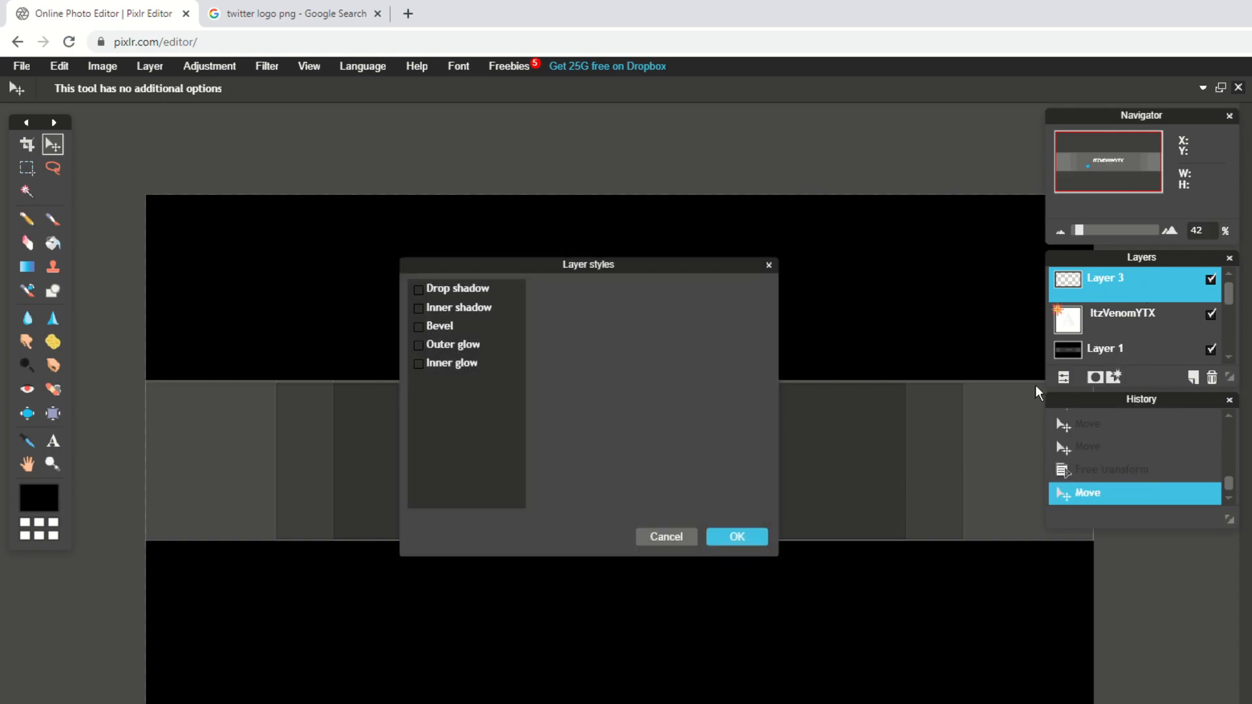
left_click(505, 289)
left_click(644, 415)
left_click_drag(419, 372, 482, 265)
left_click_drag(460, 458, 447, 454)
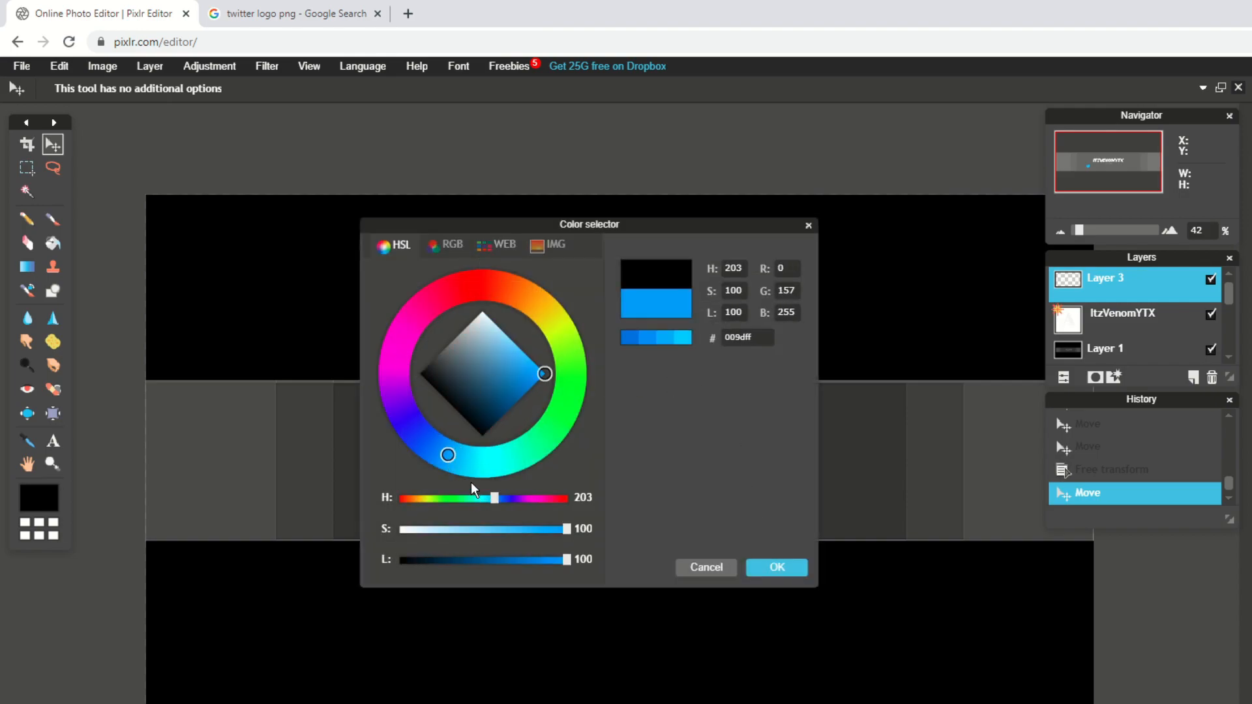
left_click_drag(495, 497, 499, 497)
left_click(437, 456)
left_click(754, 578)
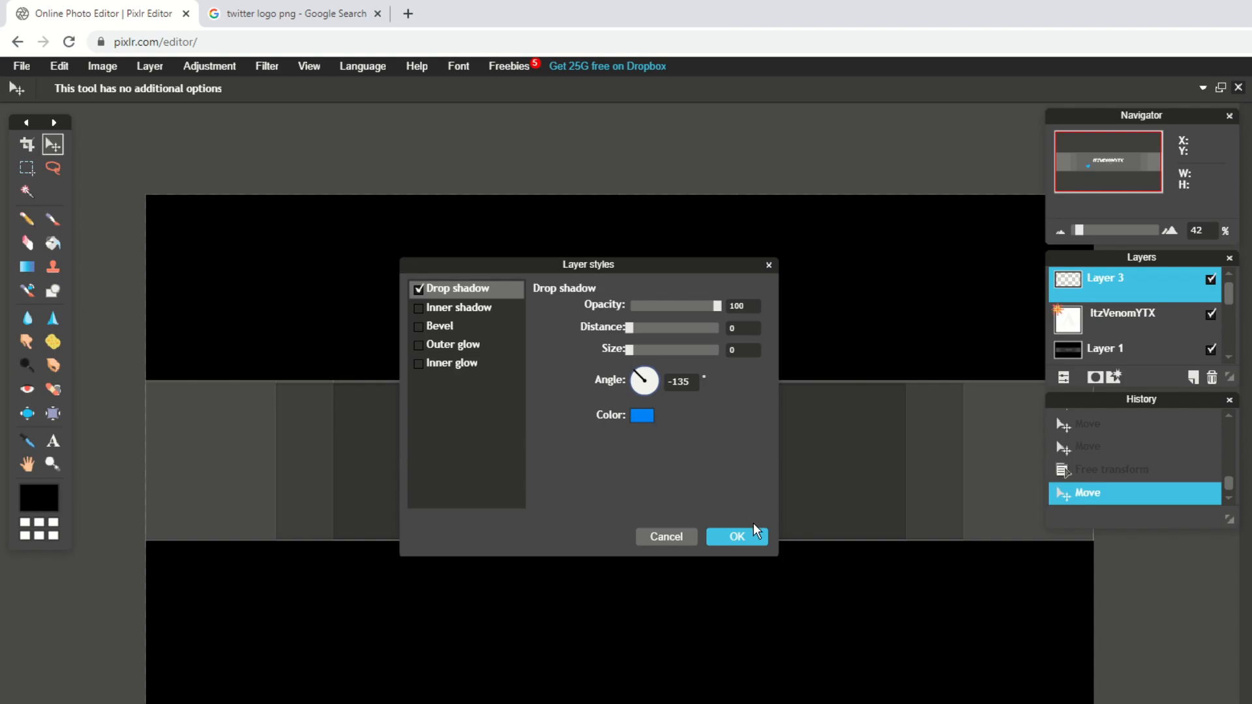
left_click(750, 535)
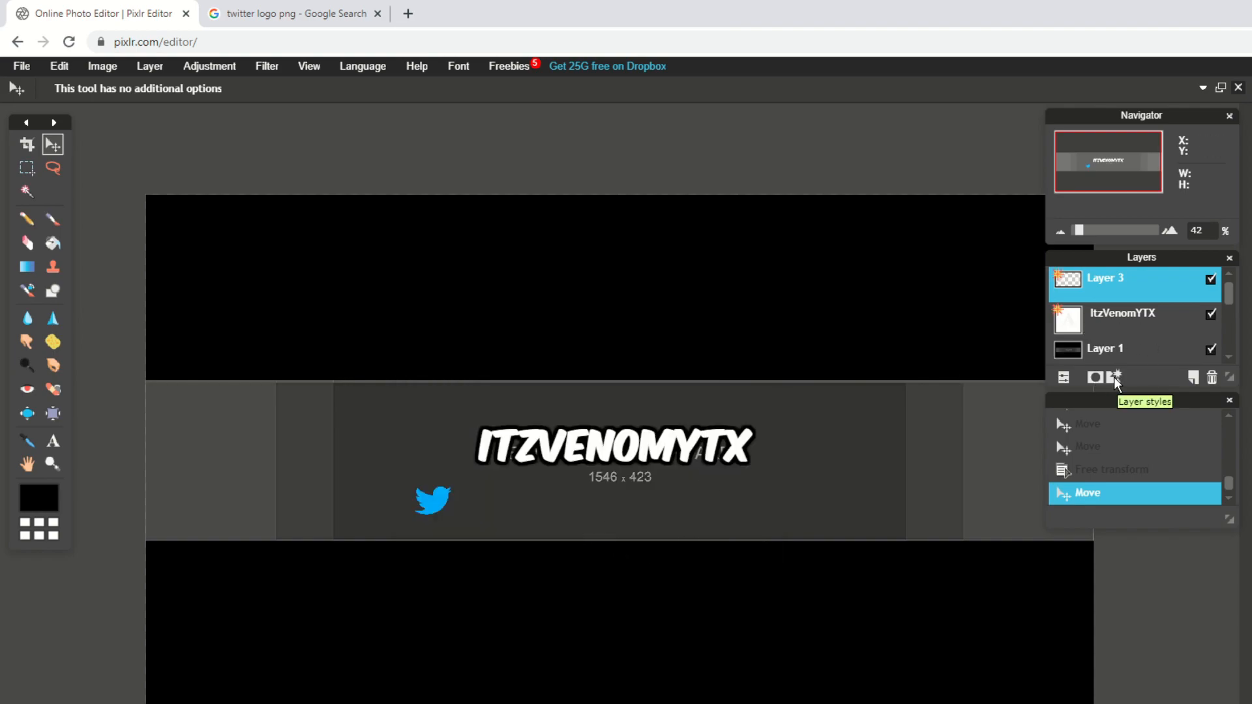
Step: Set the Twitter logo's drop shadow size to 18 and nudge the logo slightly to the left
left_click(1095, 378)
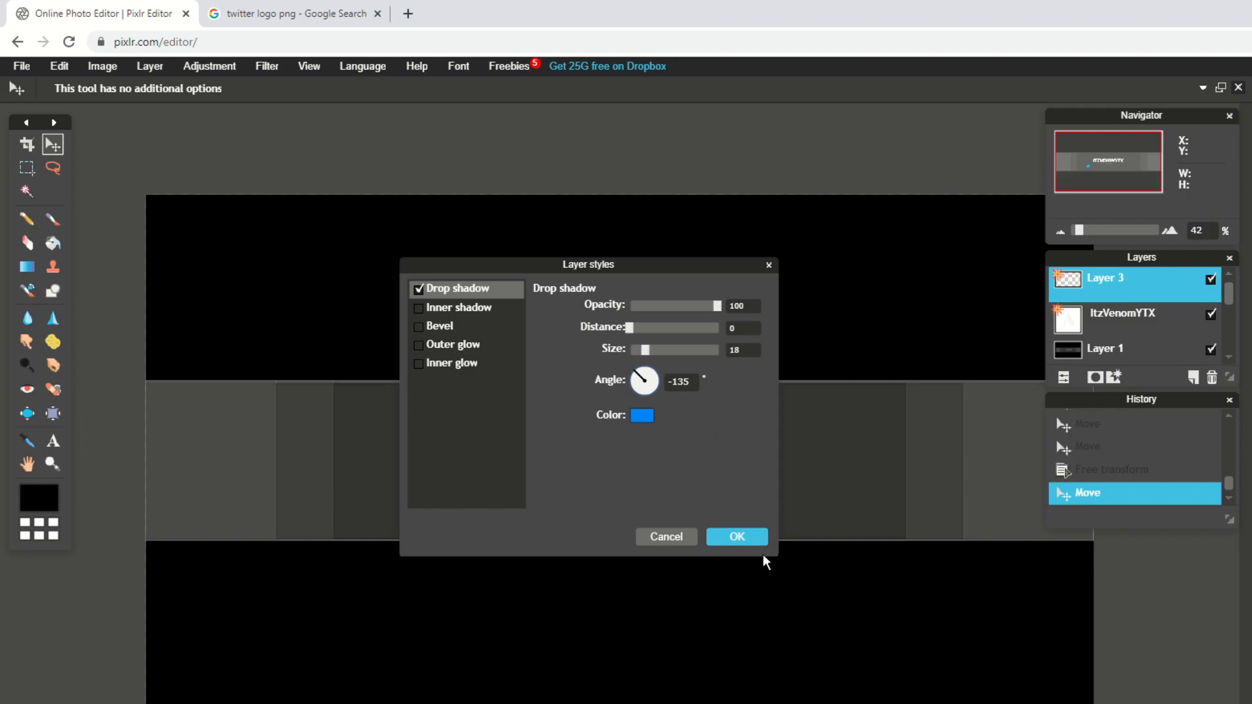
left_click(744, 542)
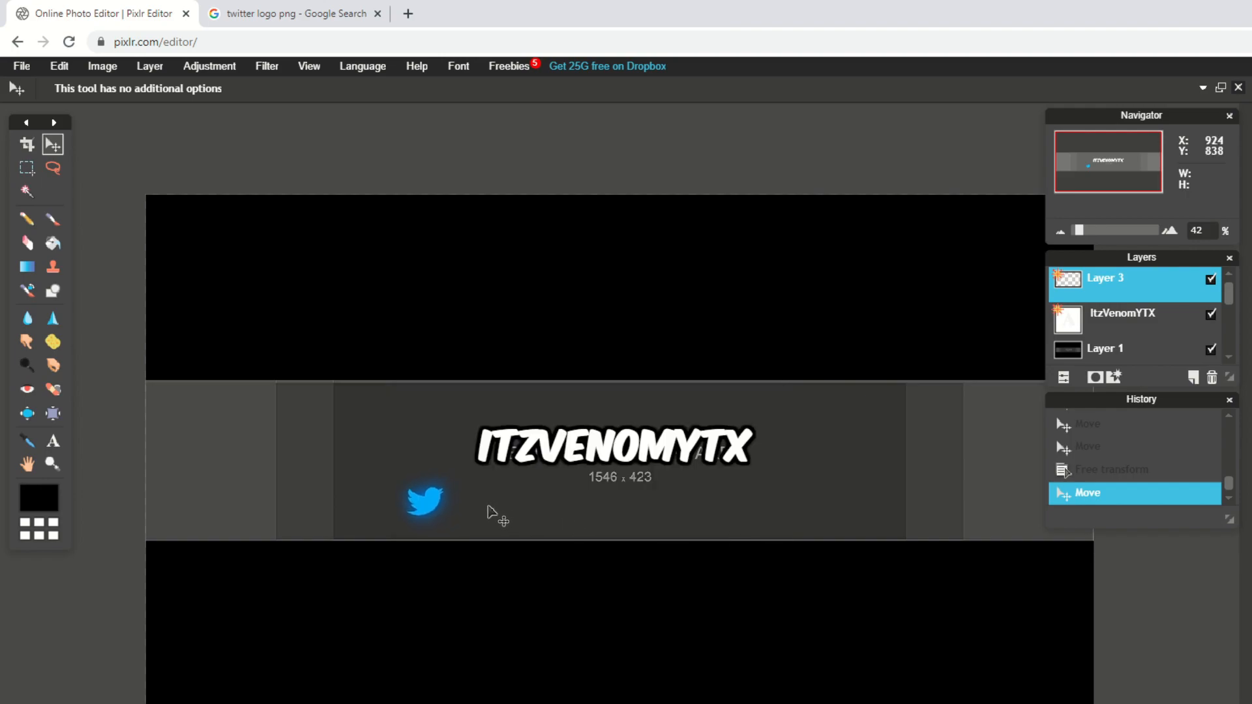
left_click_drag(487, 506, 484, 511)
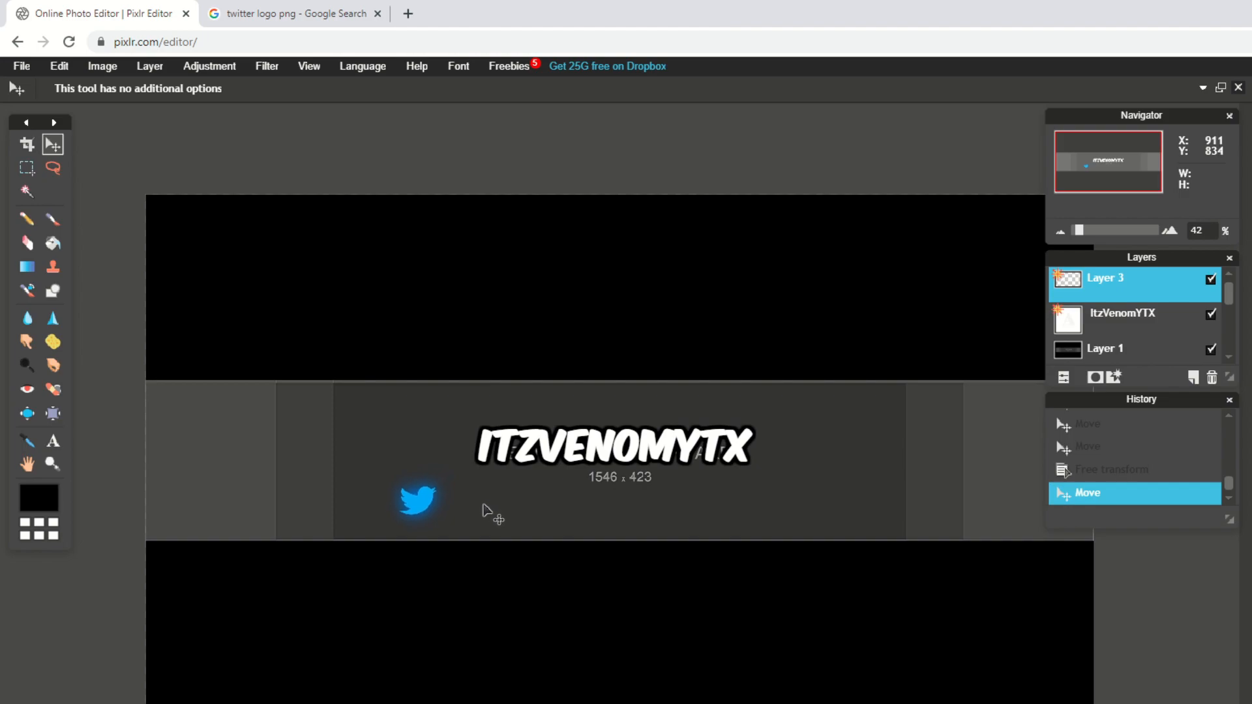
left_click(53, 441)
left_click(456, 503)
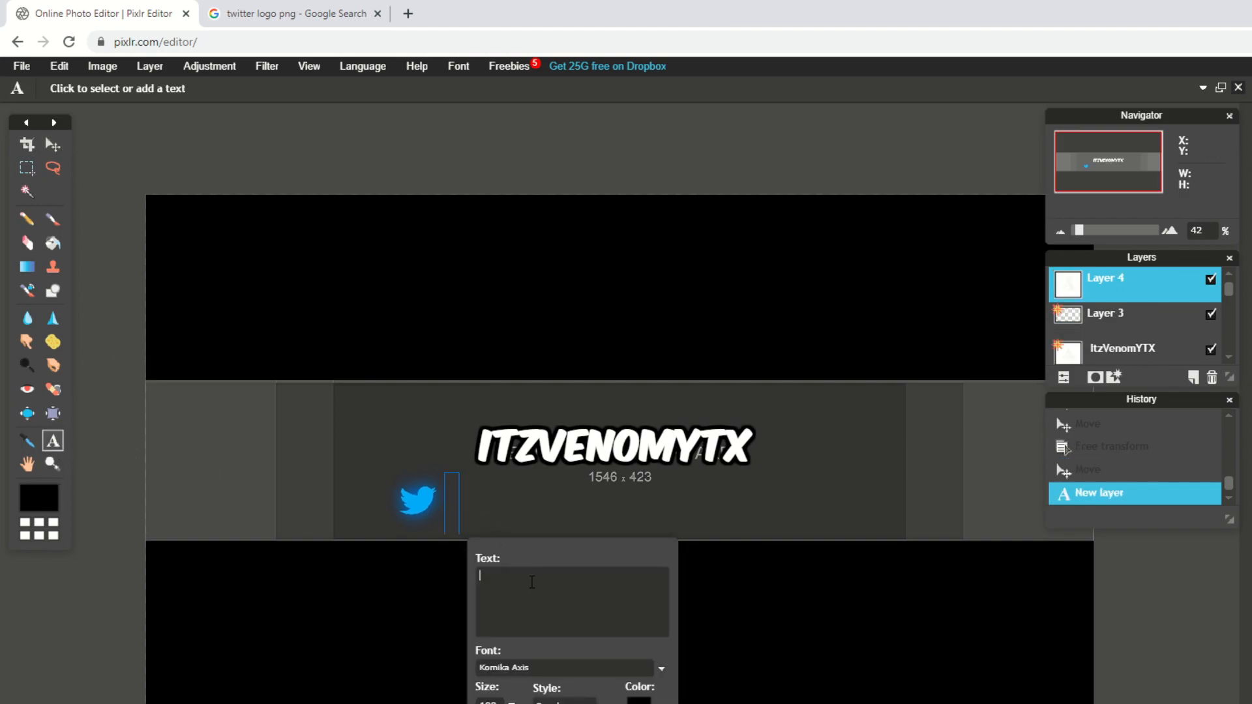
type("@Ve")
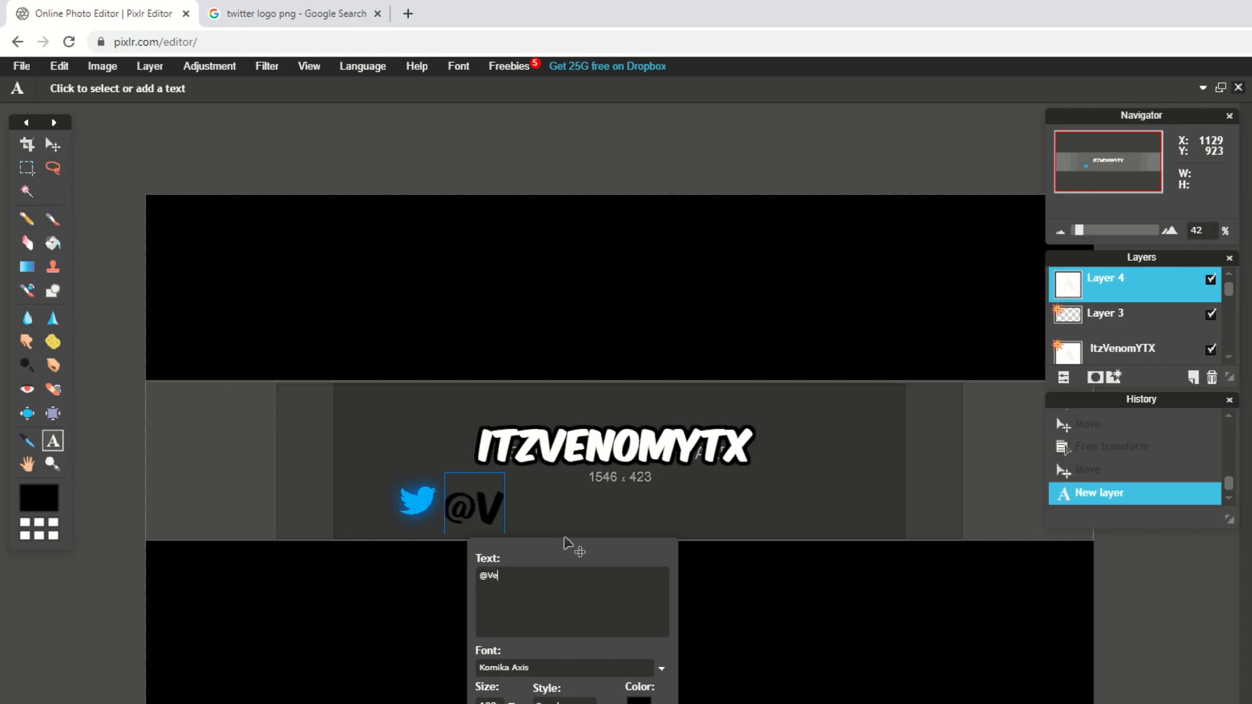
type("nom_YTX")
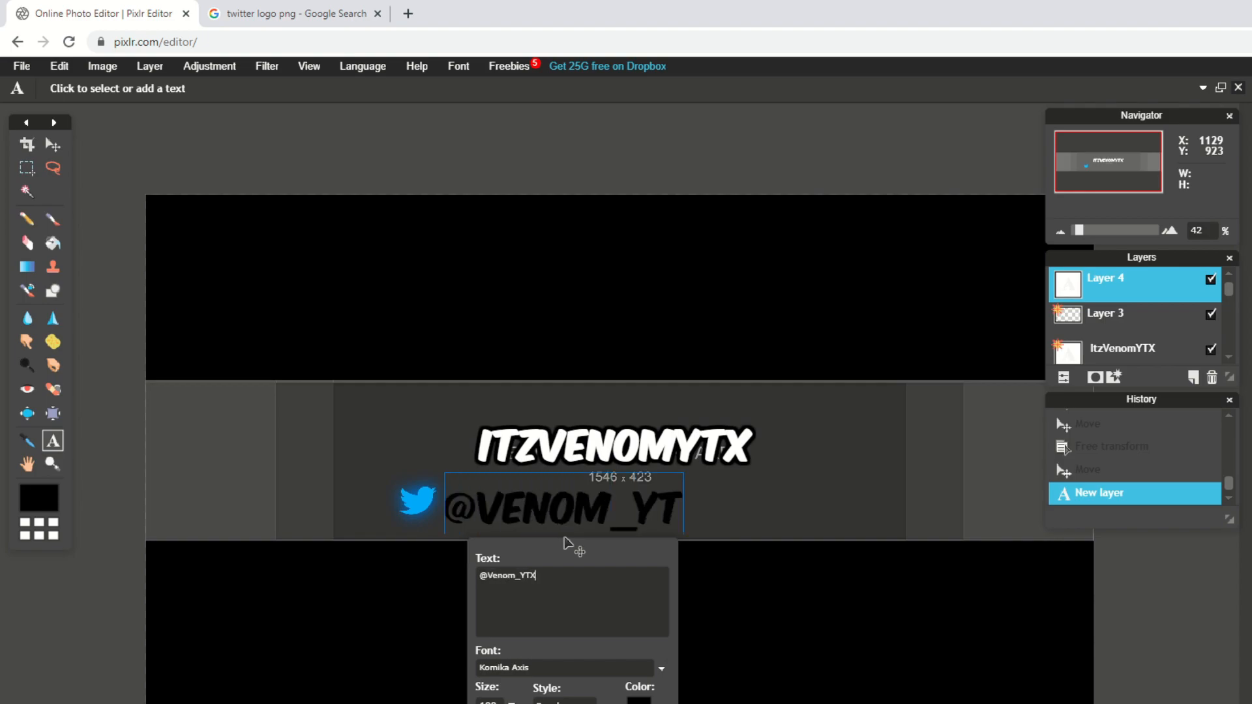
key("ctrl+a")
key("BackSpace")
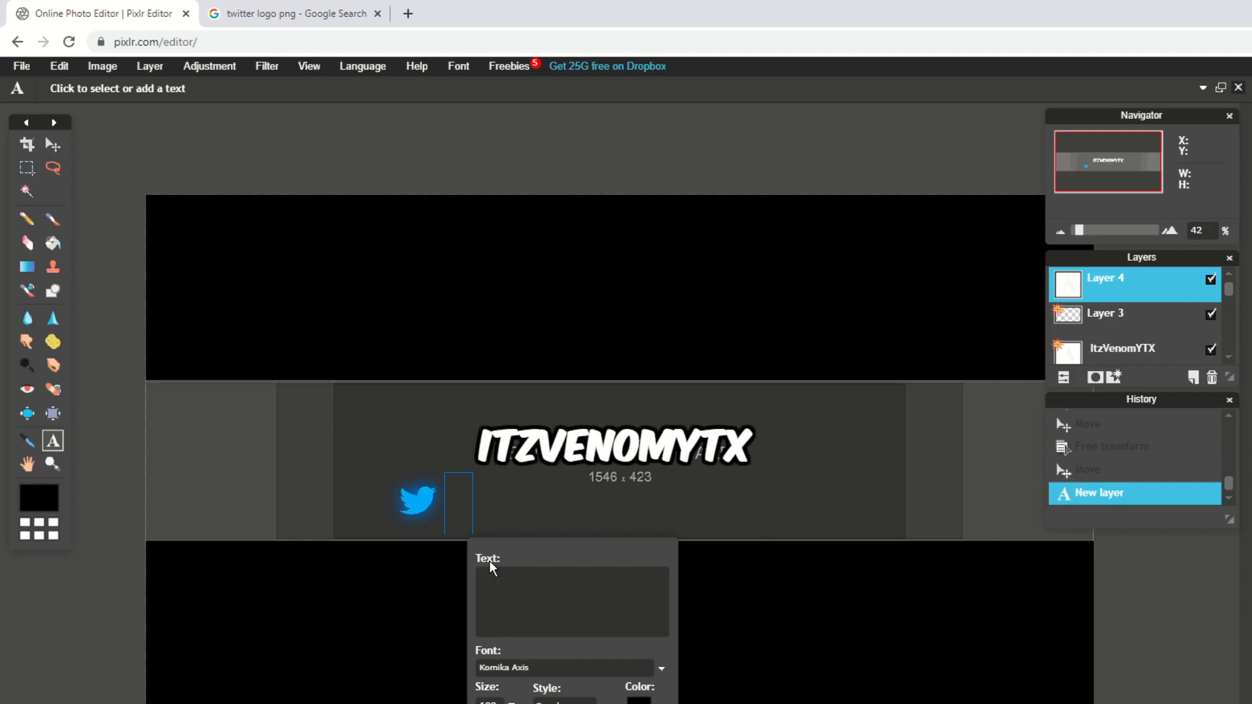
type("@Ven")
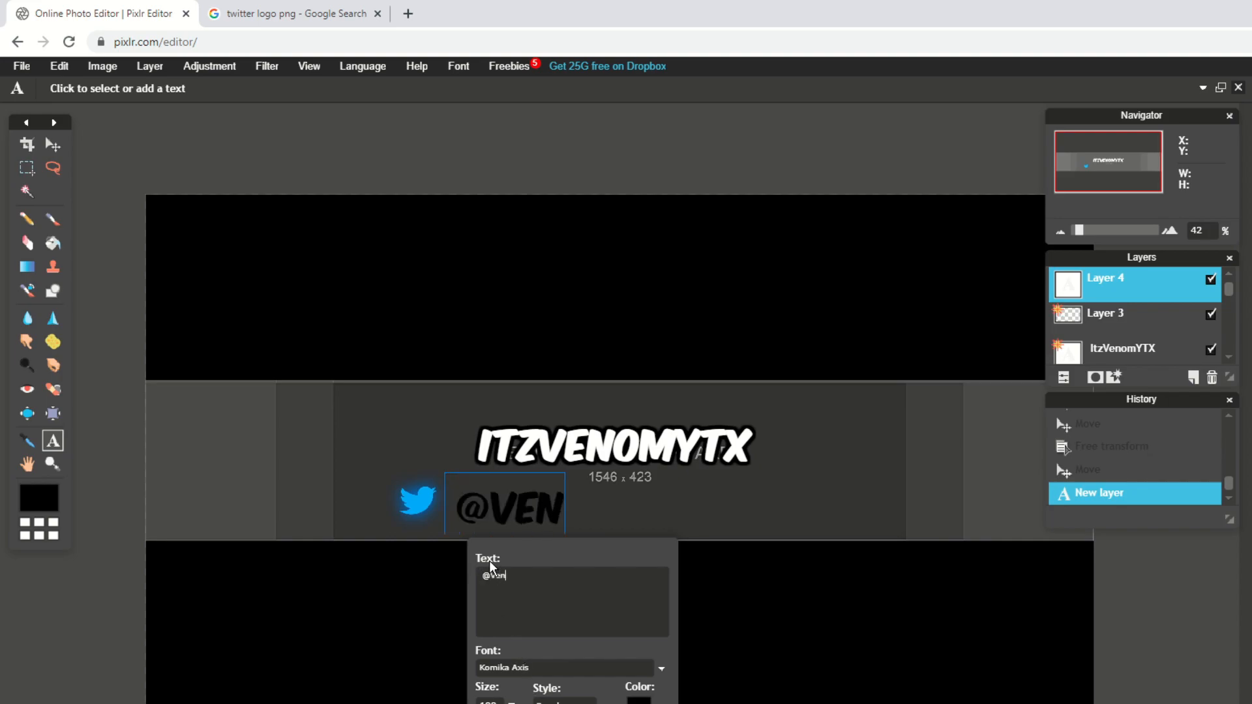
type("om_YTX")
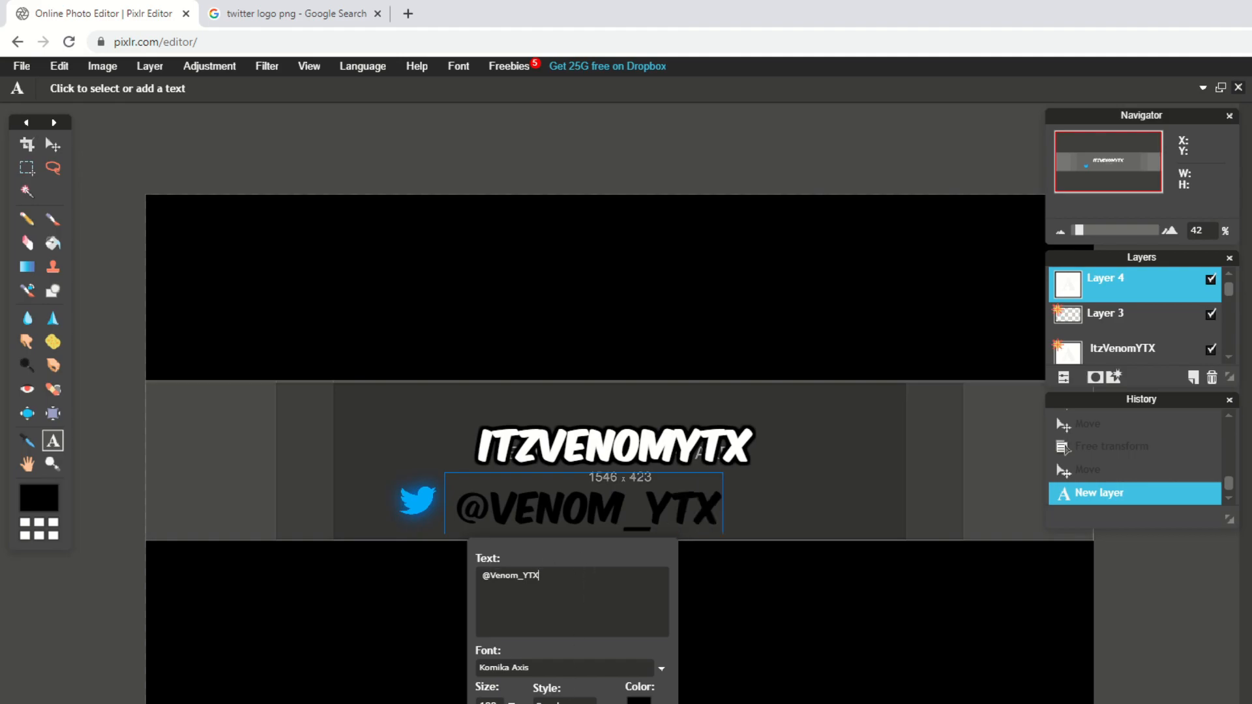
Step: Set the handle text's color to white (ffffff) and finish the text entry
left_click(639, 701)
mouse_move(509, 290)
left_mouse_down()
mouse_move(484, 284)
mouse_move(459, 199)
left_mouse_up()
left_click_drag(477, 350, 482, 311)
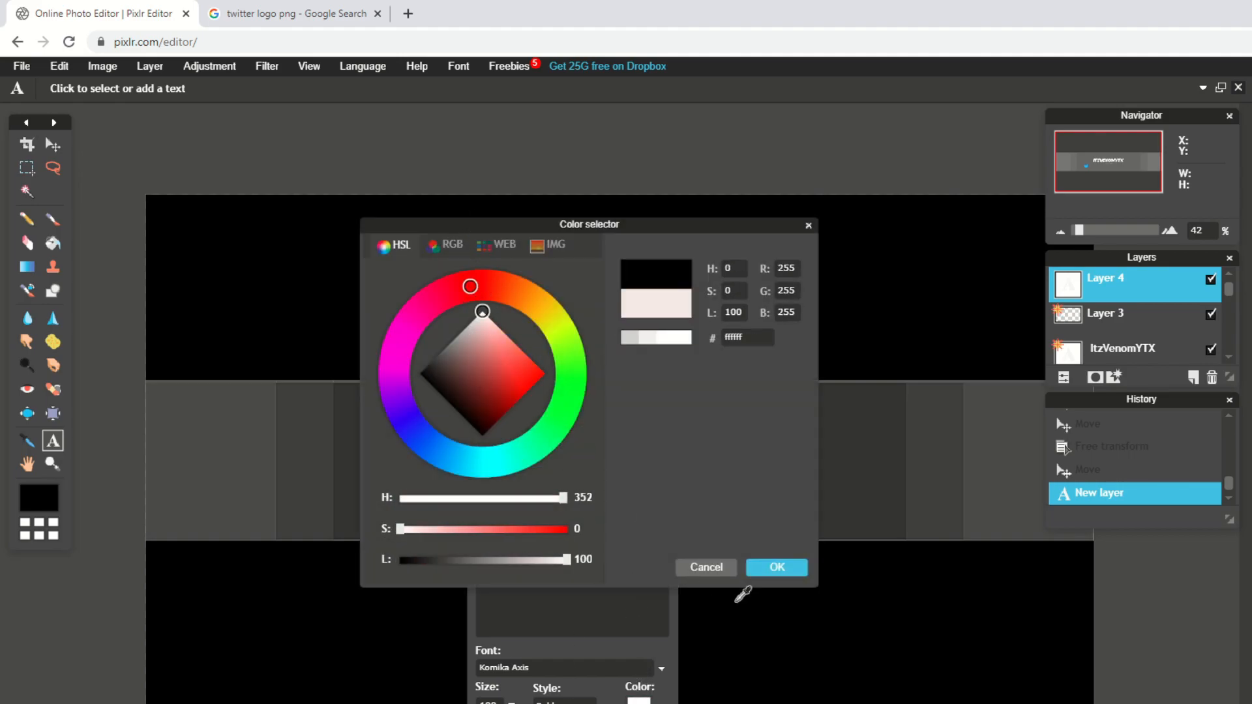
left_click(776, 568)
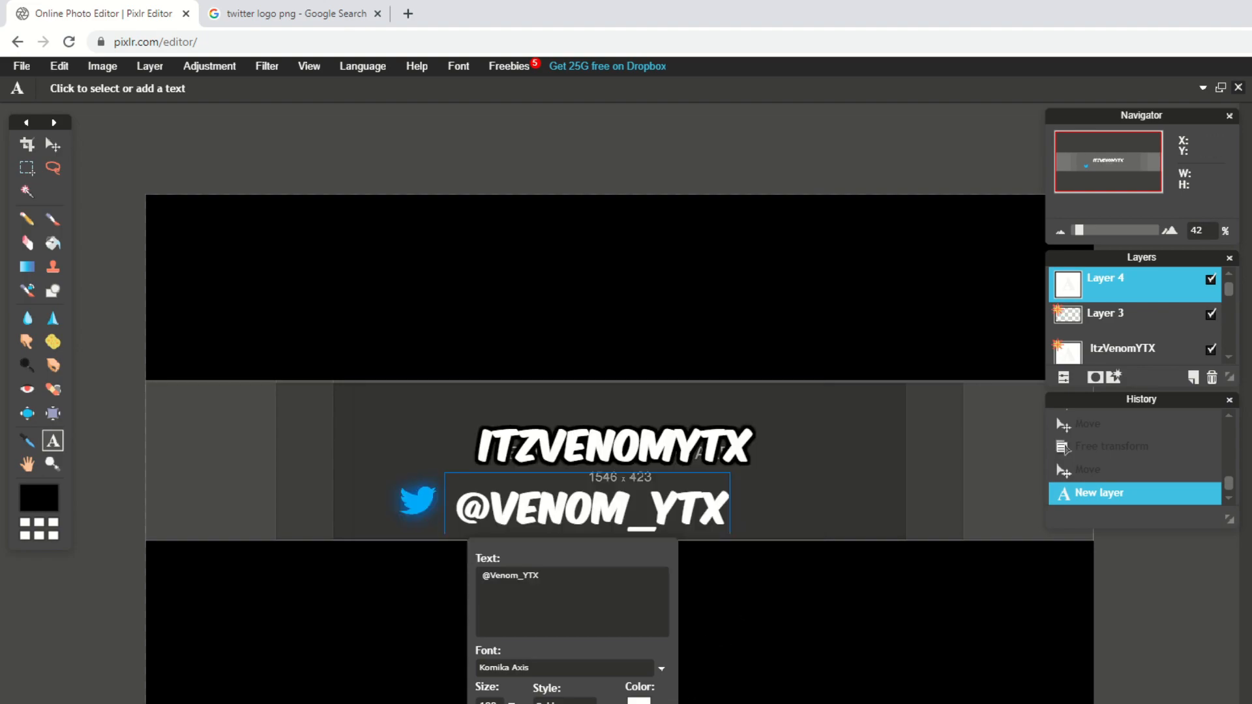
left_click(589, 668)
left_click(64, 146)
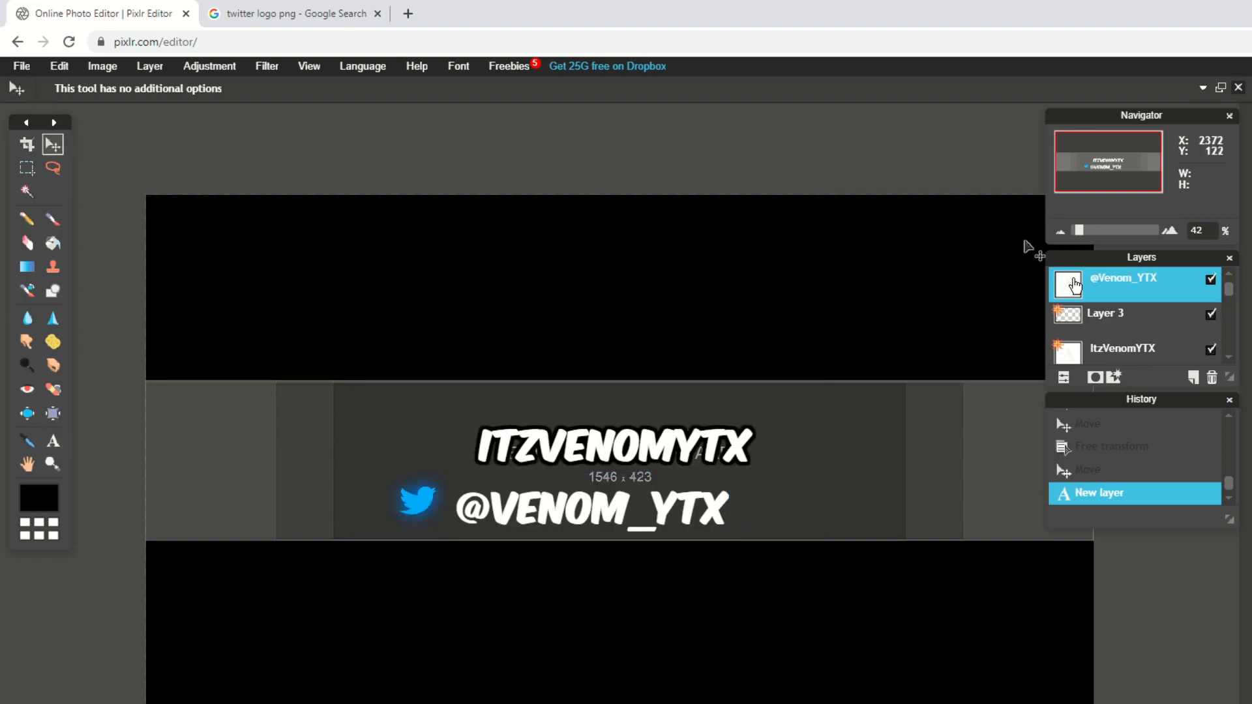
right_click(1123, 355)
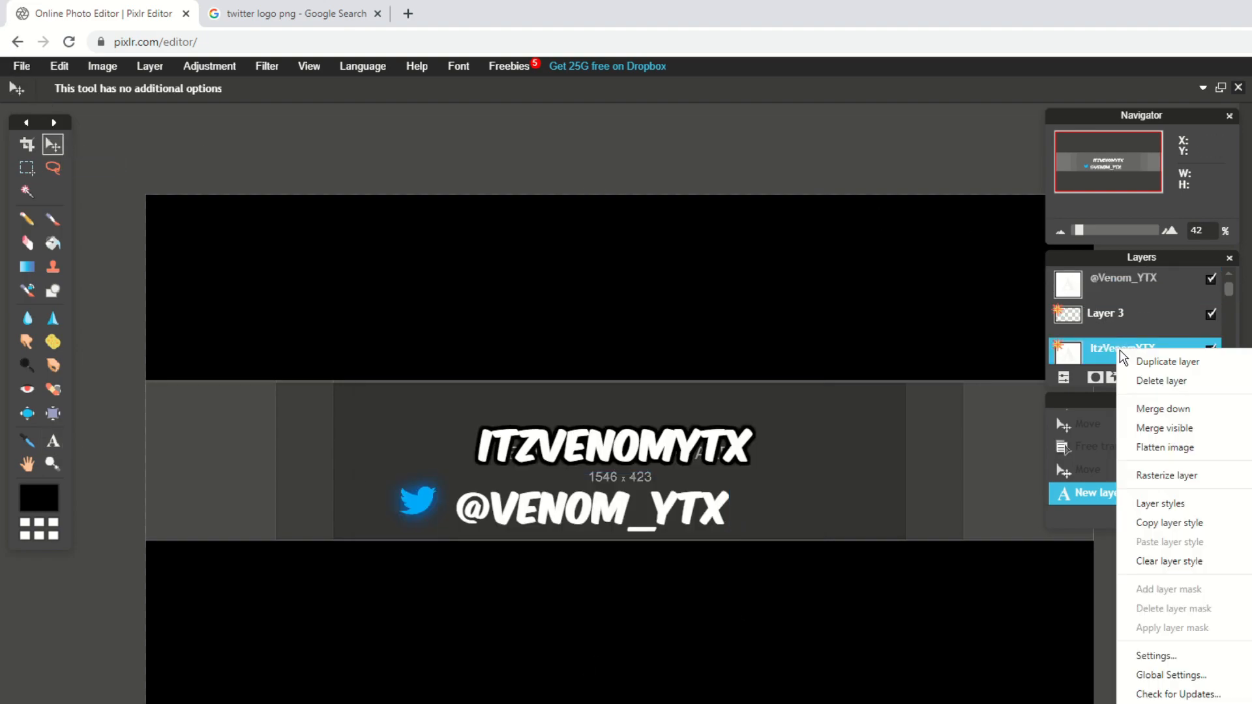
left_click(1169, 524)
left_click(1121, 293)
right_click(1120, 293)
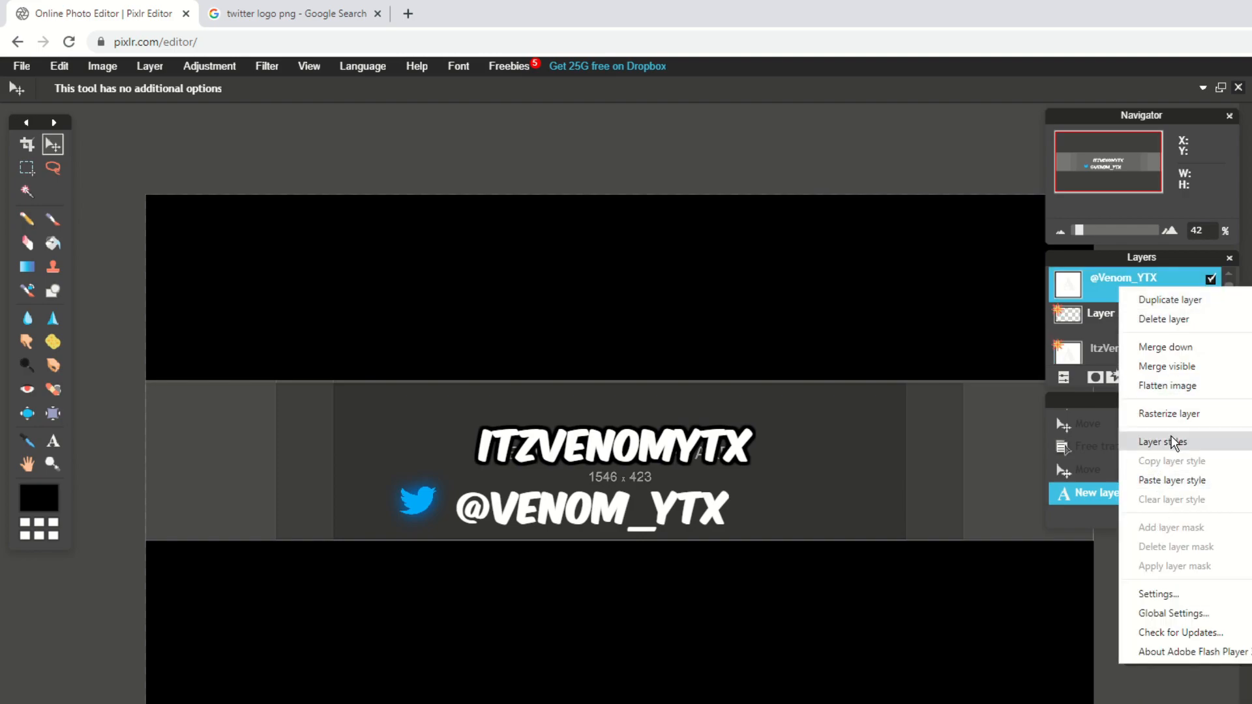
left_click(1172, 480)
left_click_drag(655, 493, 630, 486)
right_click(1130, 294)
left_click(1167, 423)
left_click(61, 68)
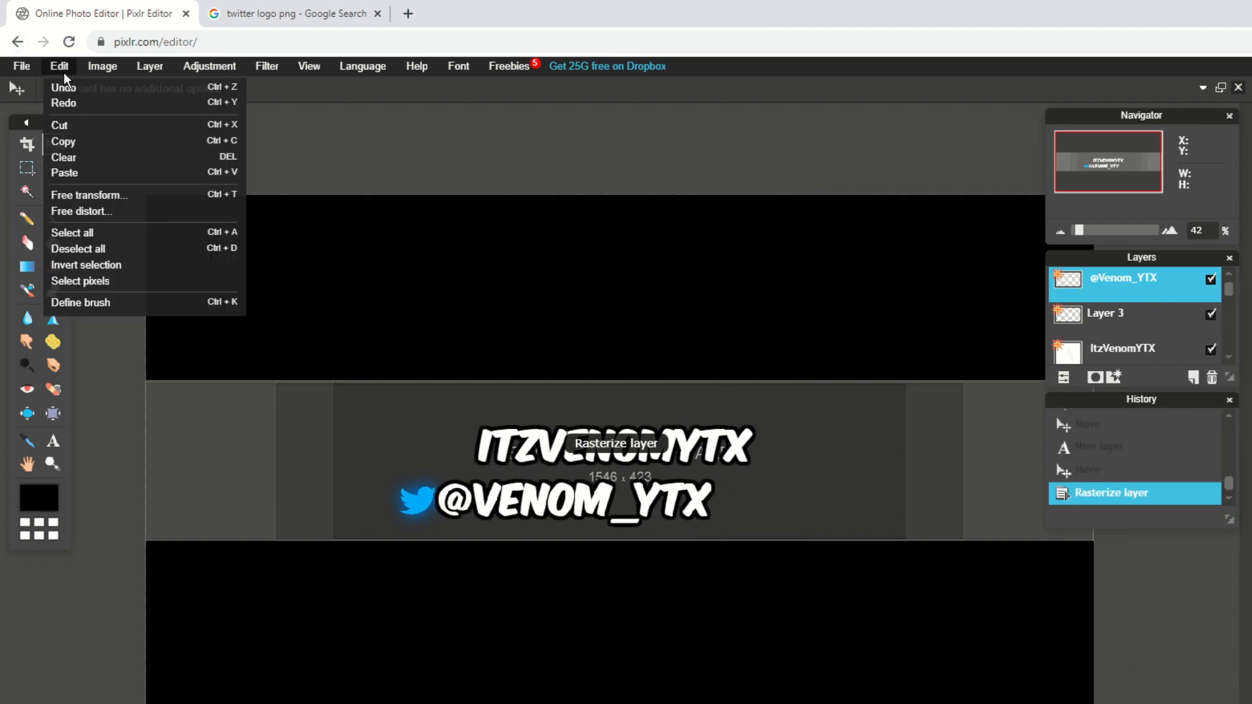
left_click(150, 197)
left_click_drag(711, 481, 706, 491)
left_click_drag(603, 500, 575, 502)
left_click(476, 446)
left_click(548, 482)
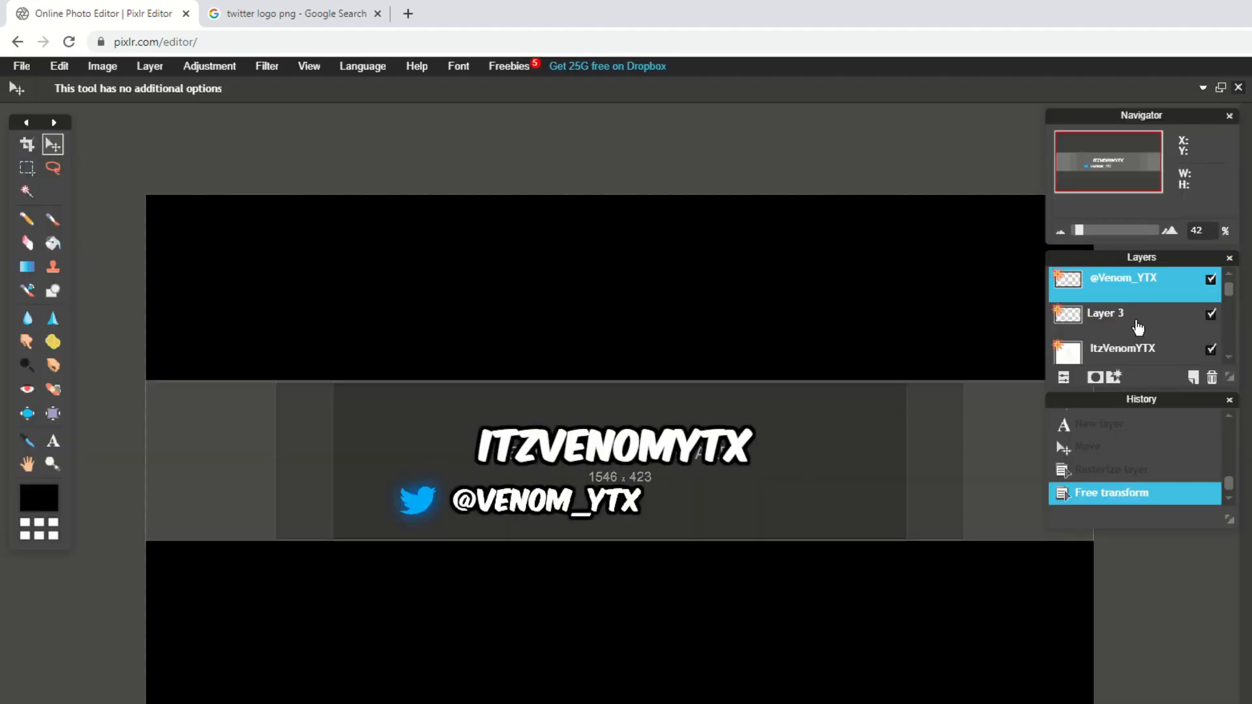
left_click(1113, 379)
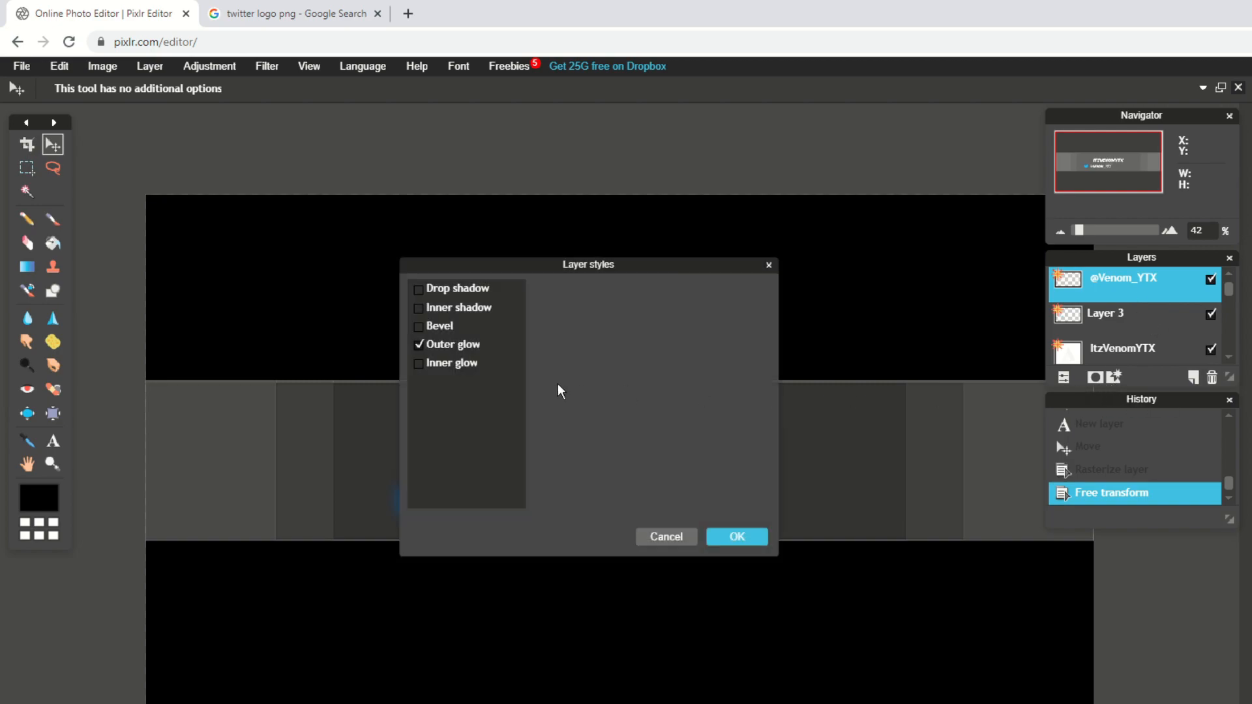
left_click(489, 350)
left_click_drag(696, 334, 683, 339)
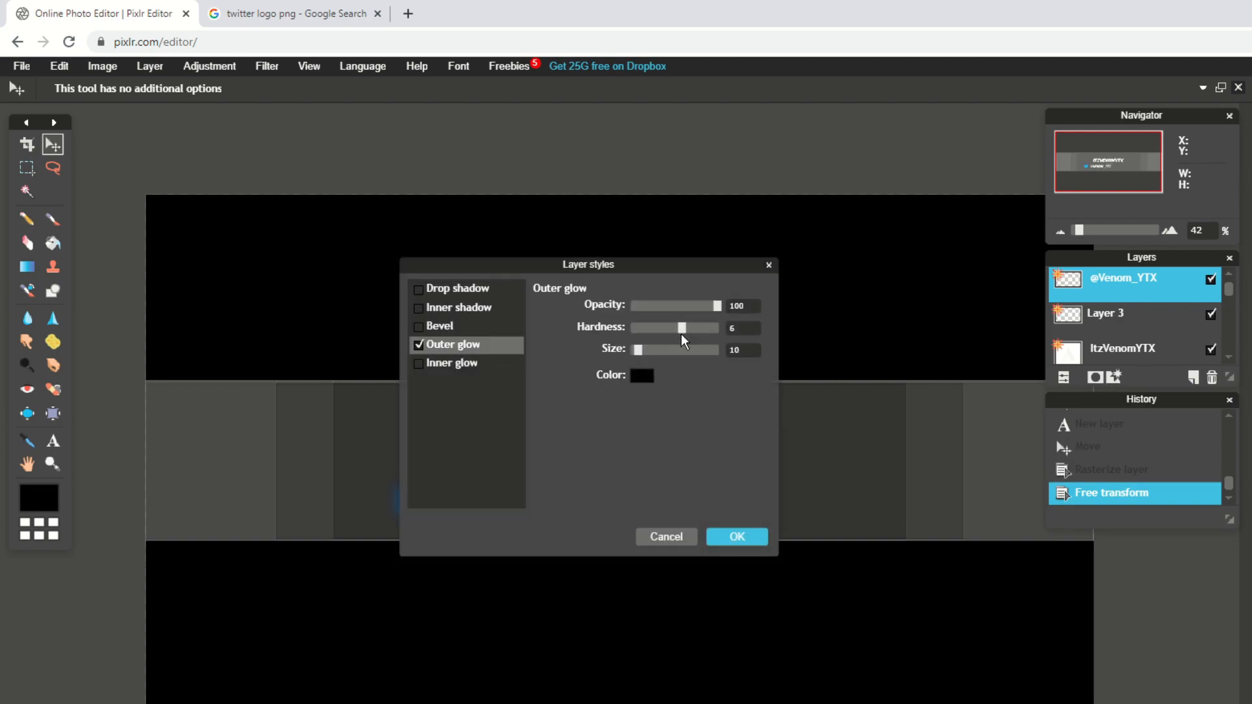
left_click(740, 329)
key("BackSpace")
type("5")
left_click(736, 536)
Step: Reduce the Twitter handle further with Free transform so it sits beside the Twitter logo
left_click(60, 66)
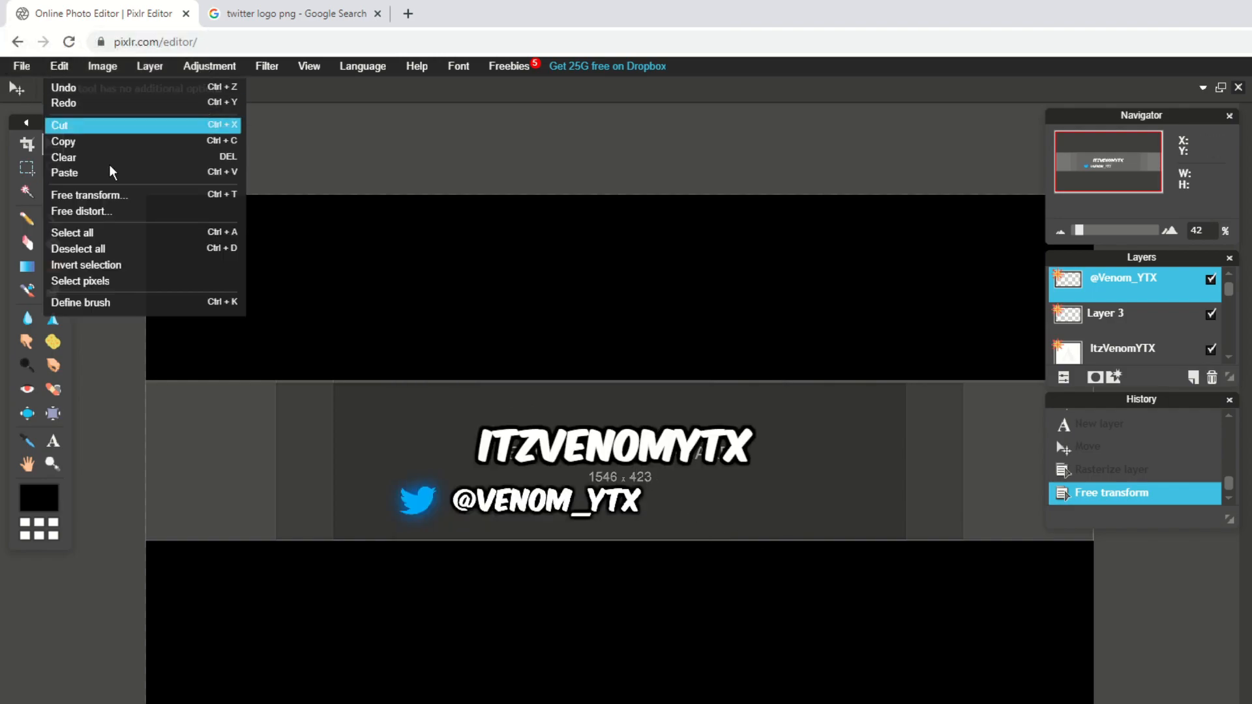
left_click(89, 195)
left_click_drag(643, 489, 549, 502)
key("Return")
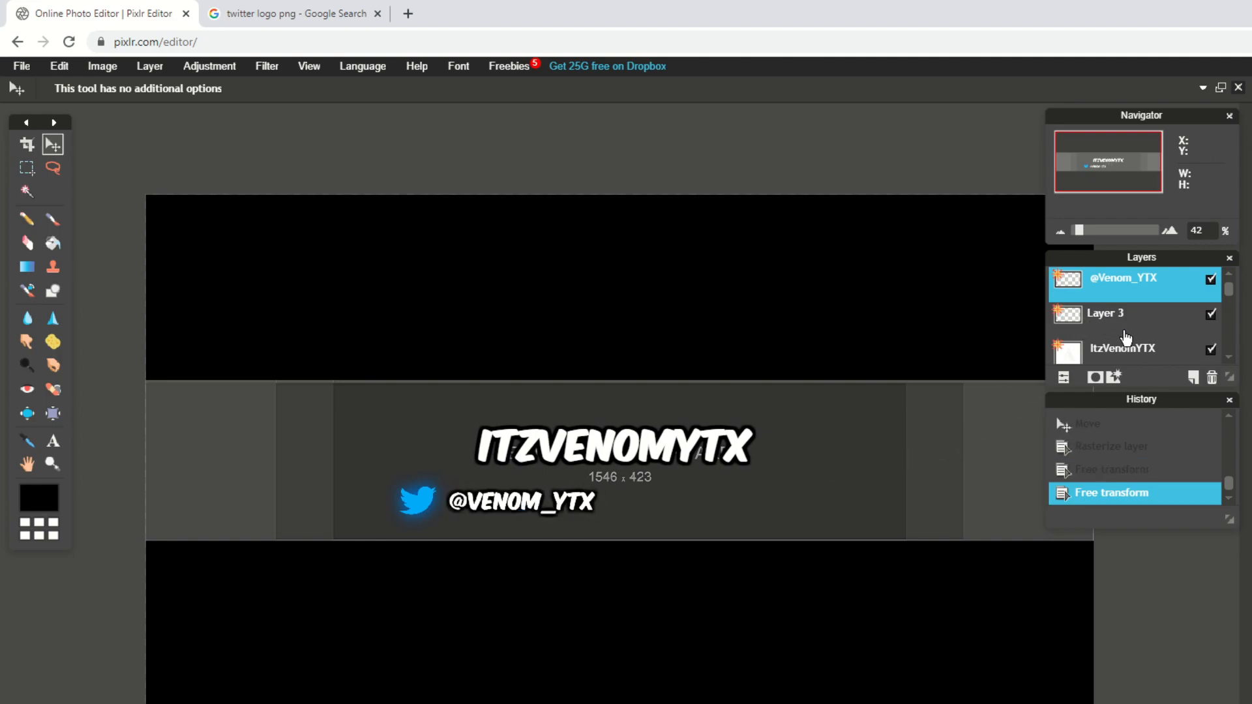
left_click(1123, 336)
left_click_drag(383, 519, 374, 514)
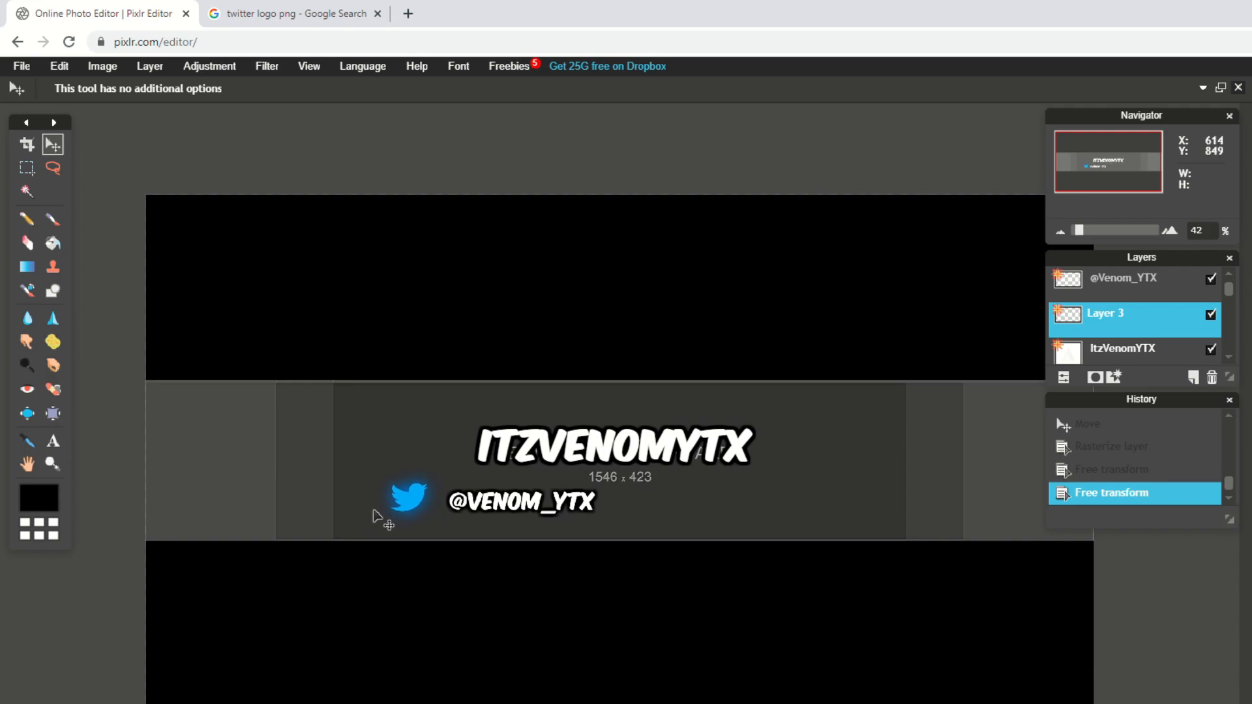
left_click(1122, 281)
mouse_move(617, 505)
left_mouse_down()
mouse_move(595, 501)
mouse_move(607, 505)
left_mouse_up()
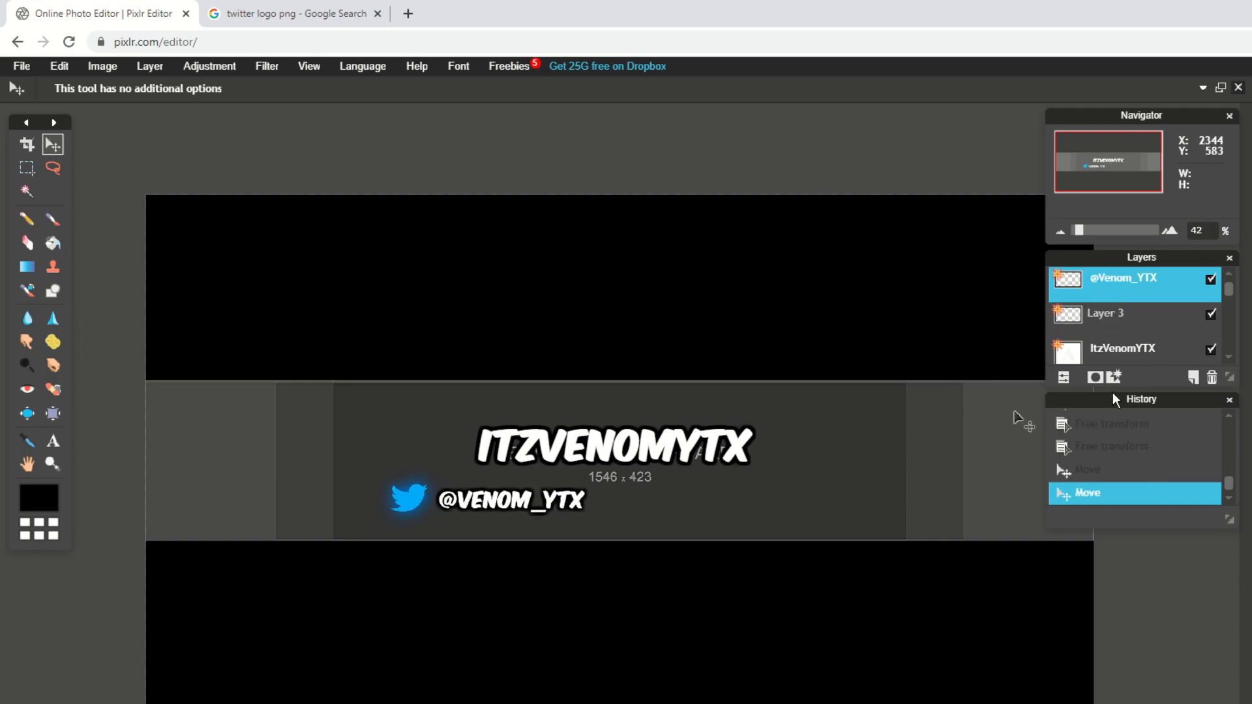
Step: Rasterize the ItzVenomYTX layer, enlarge it slightly with Free transform and shift the channel name upward
left_click(1122, 351)
left_click(60, 66)
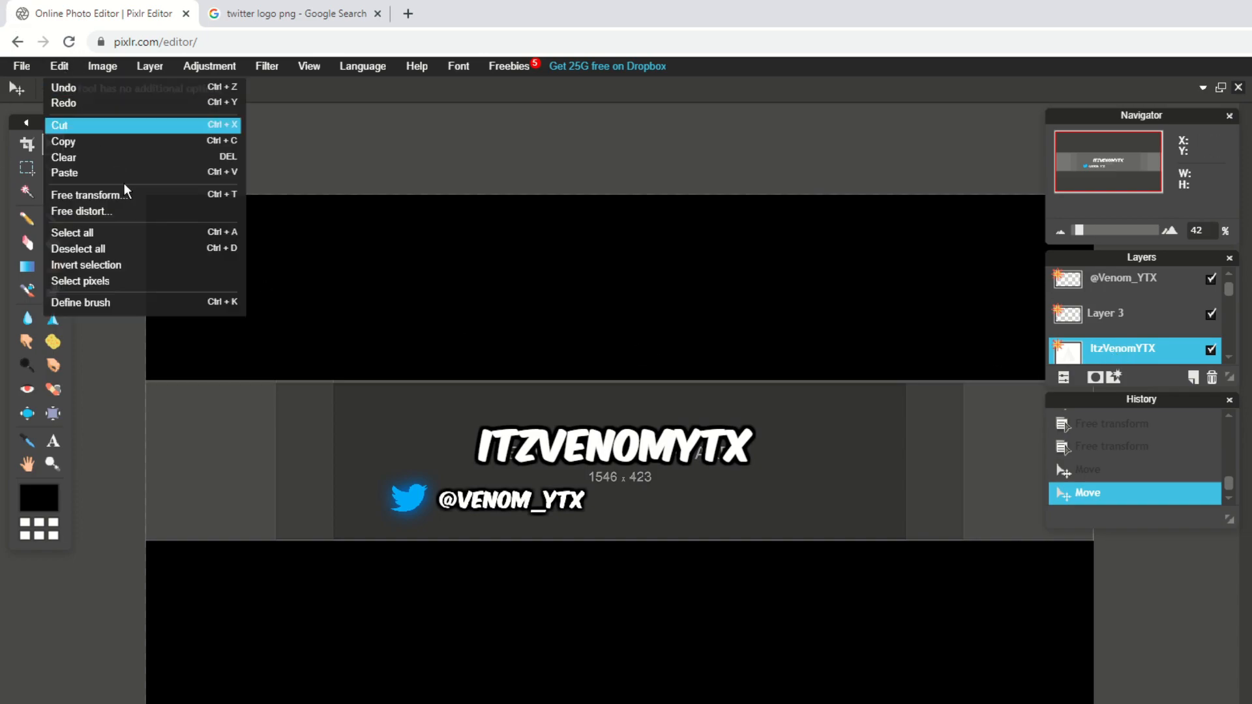
right_click(1135, 346)
left_click(1179, 473)
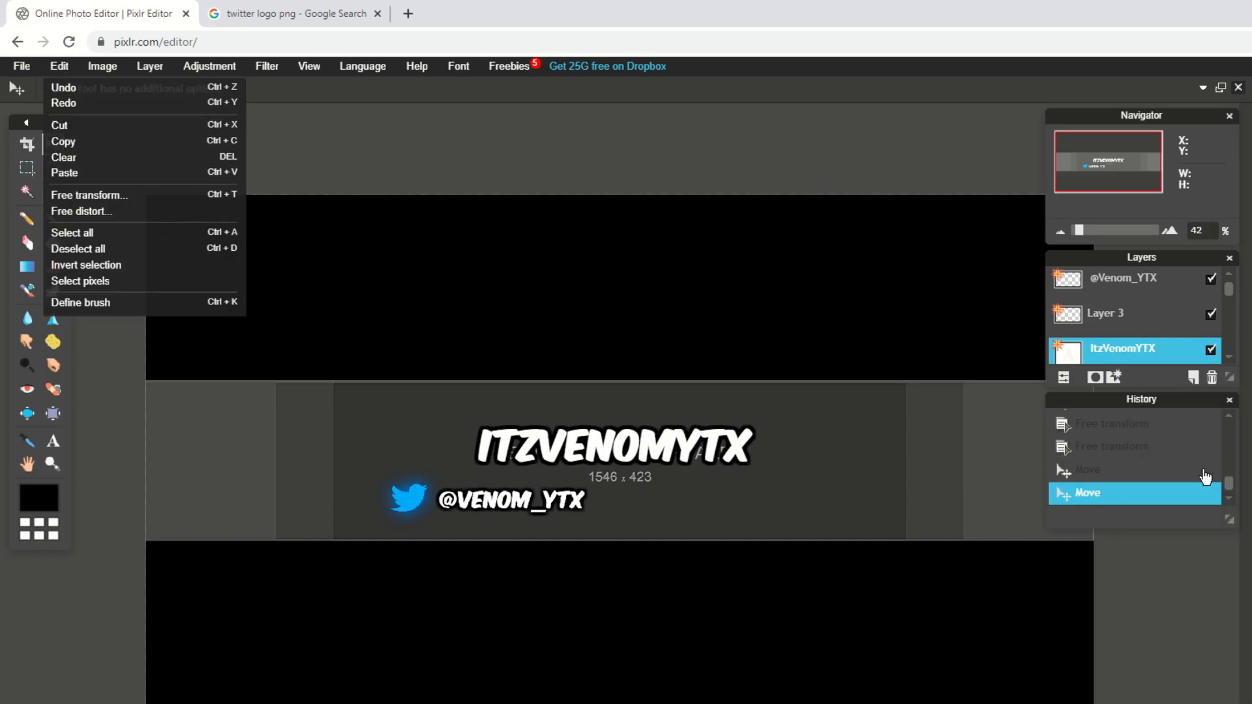
left_click(149, 195)
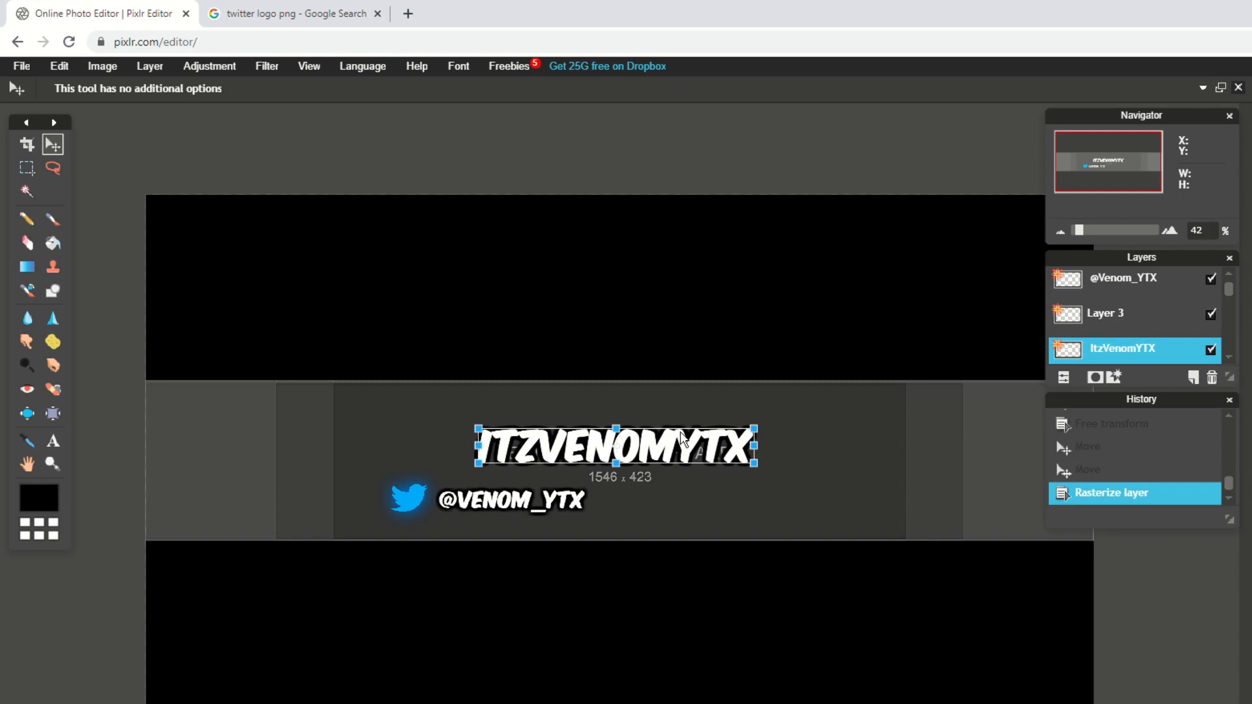
left_click_drag(753, 465, 711, 439)
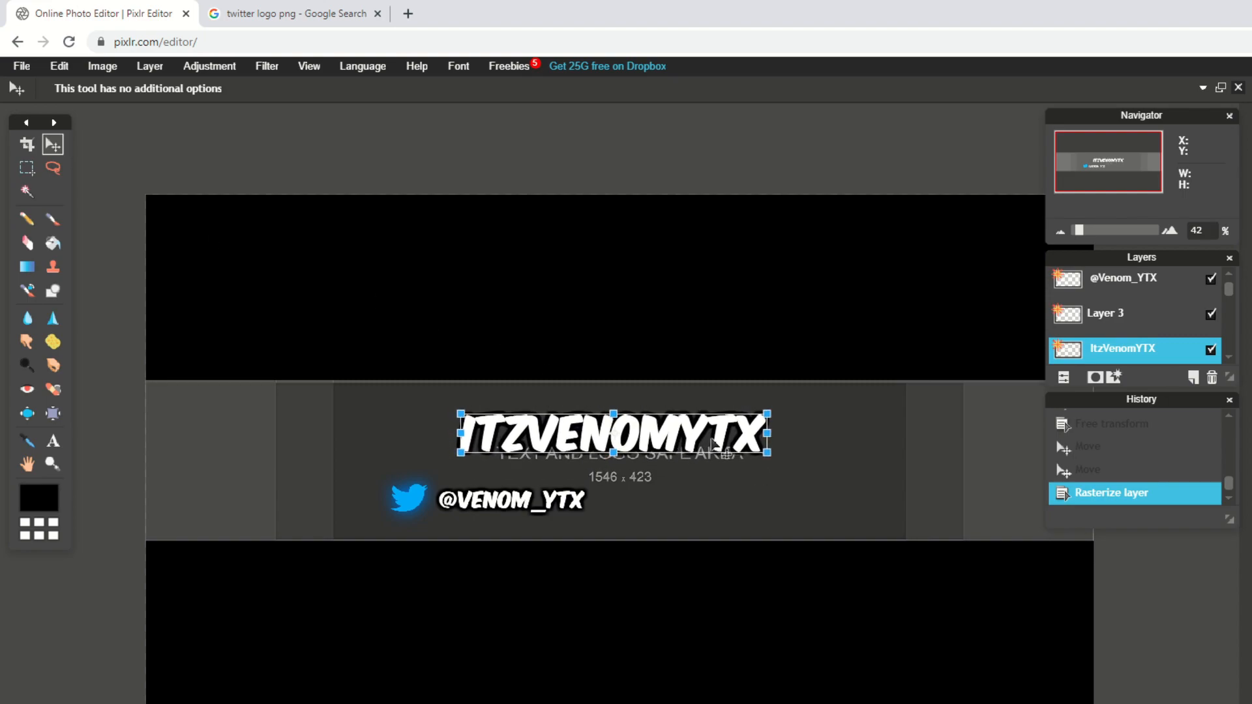
key("Return")
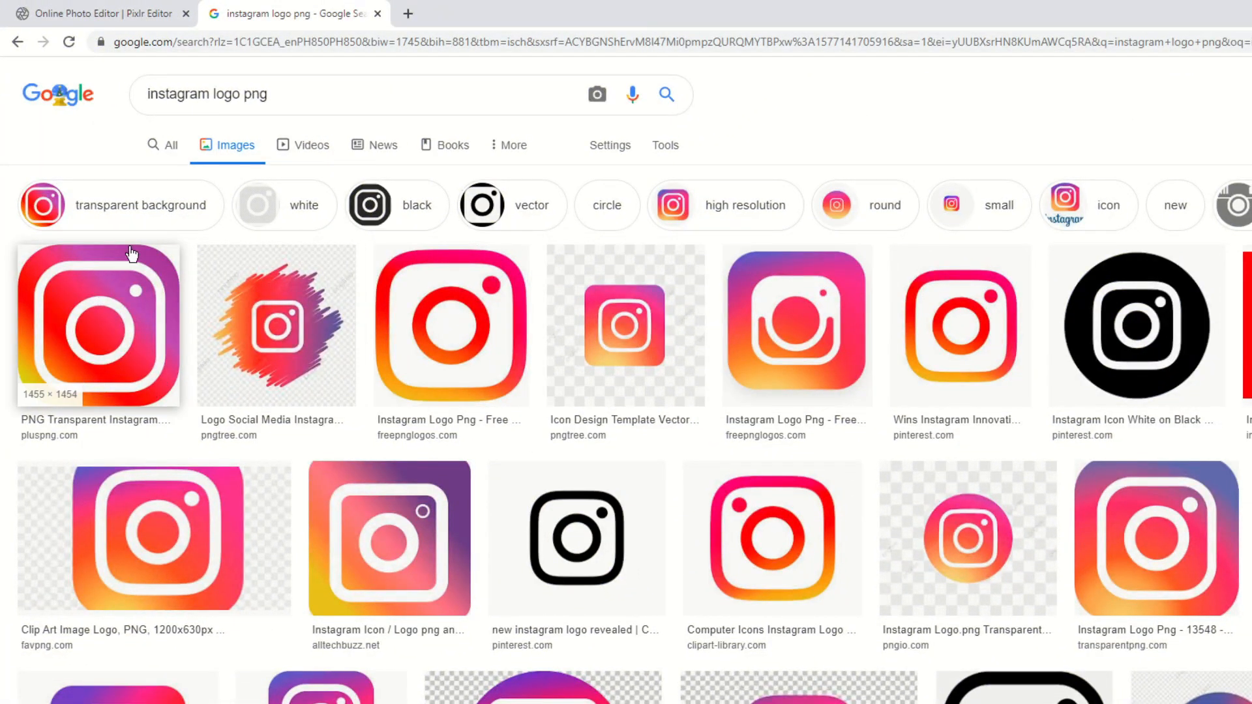
Step: Preview the first Instagram logo PNG result and look through the other image results in Google Images
left_click(171, 356)
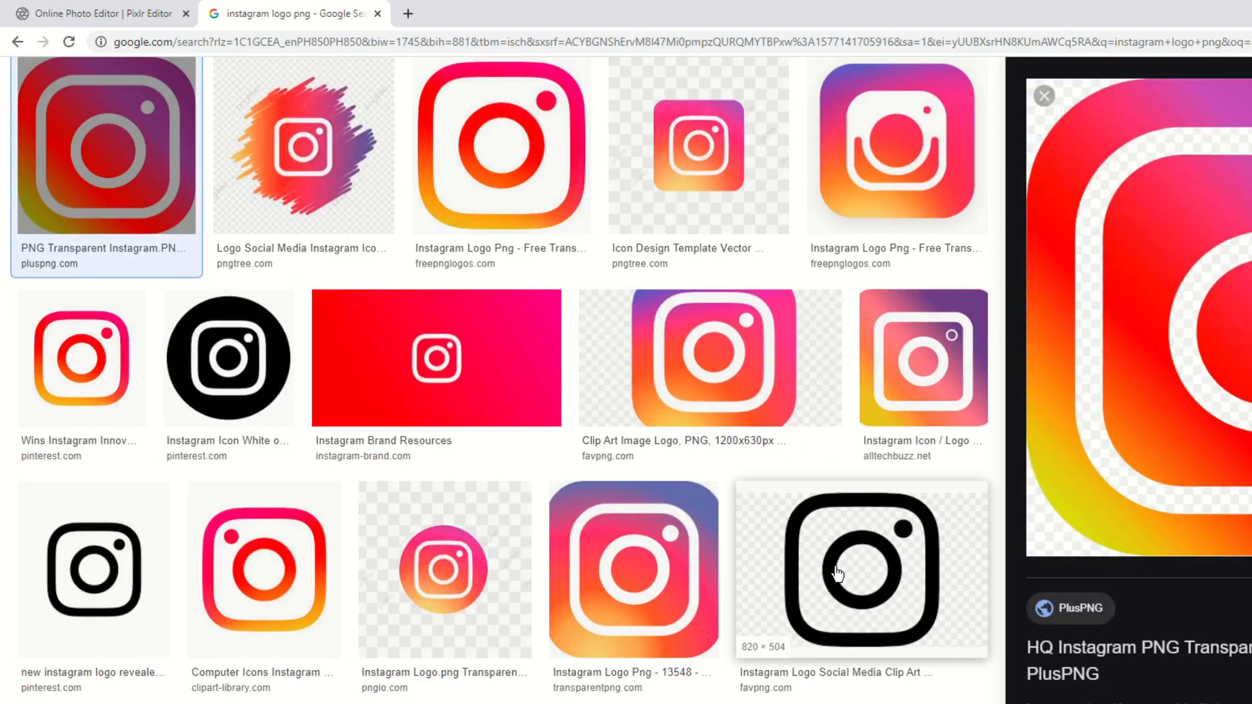
scroll(835, 574, "up", 3)
left_click(331, 96)
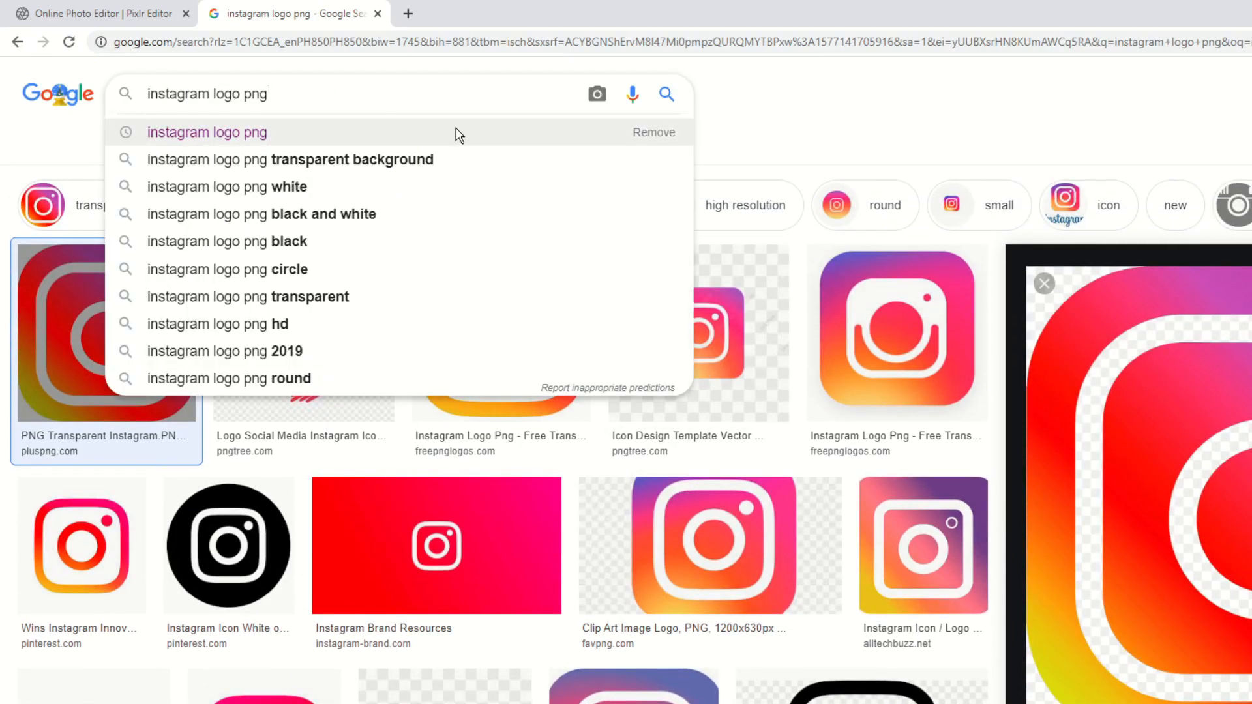
left_click(872, 107)
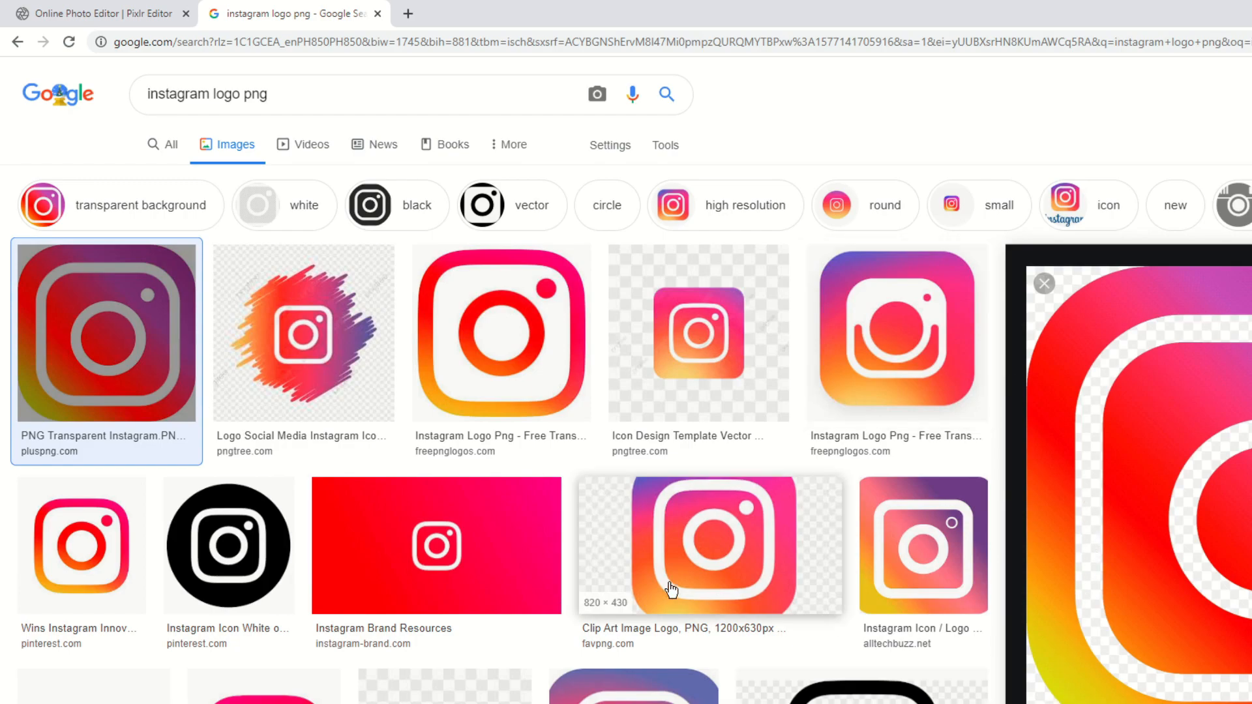
scroll(228, 477, "down", 10)
scroll(228, 476, "up", 10)
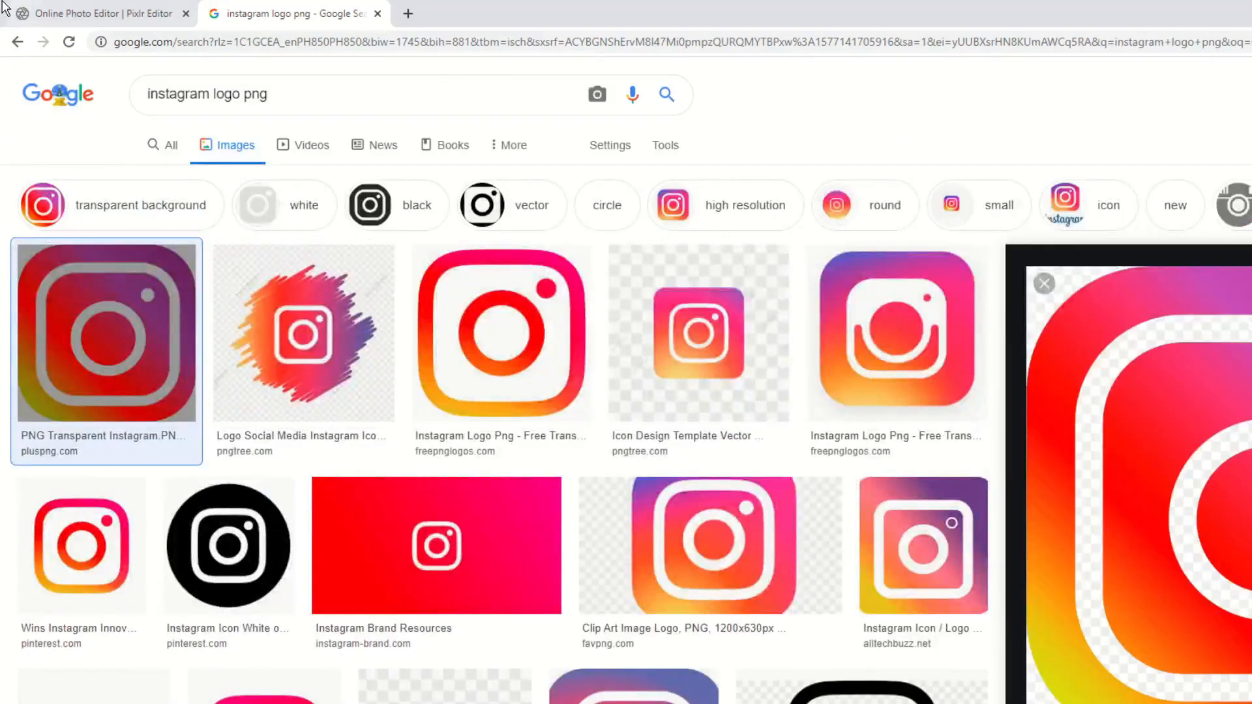
Step: Switch back to Pixlr Editor, copy the entire Instagram logo image and paste it into the Banner document as a new layer
left_click(46, 7)
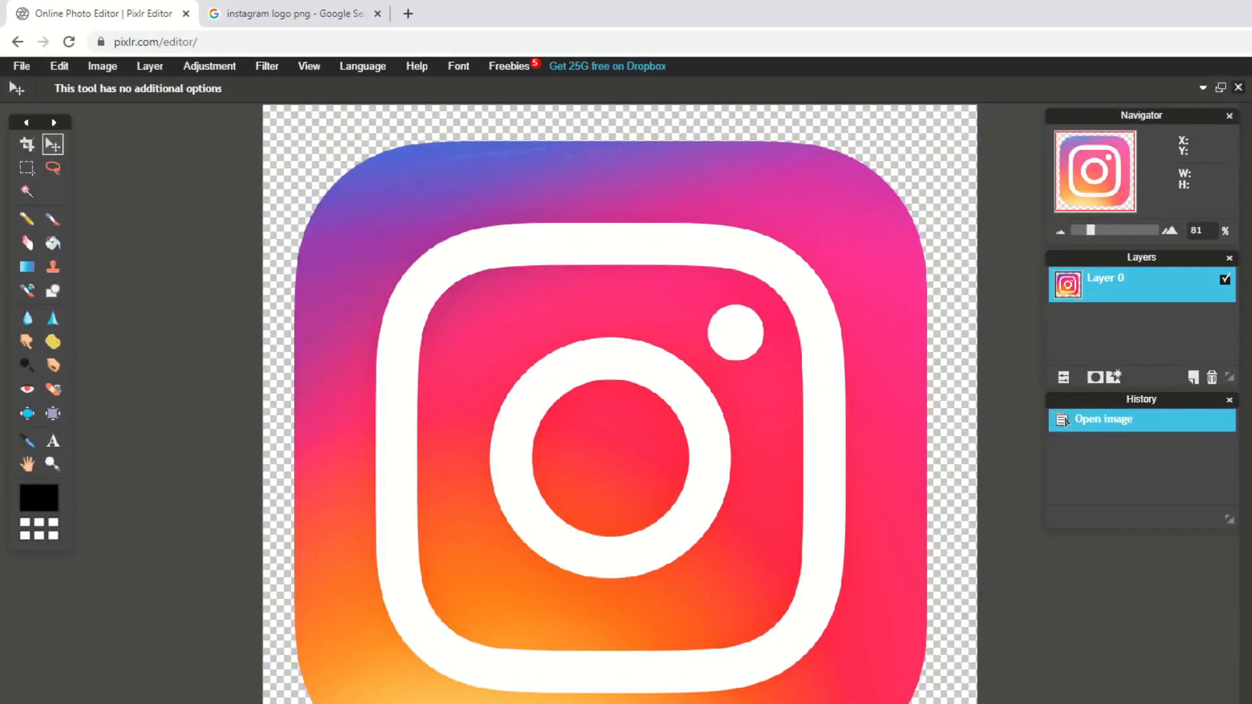
left_click(1220, 89)
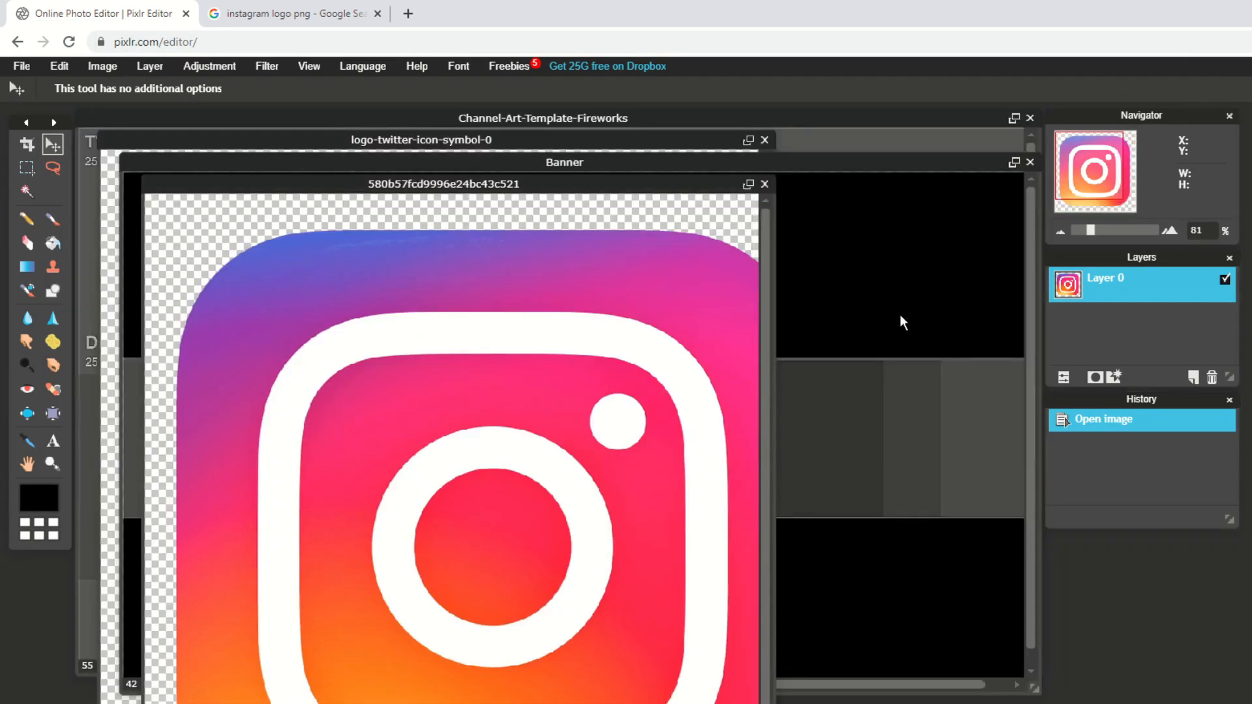
key("ctrl+a")
key("ctrl+c")
left_click(883, 436)
key("ctrl+v")
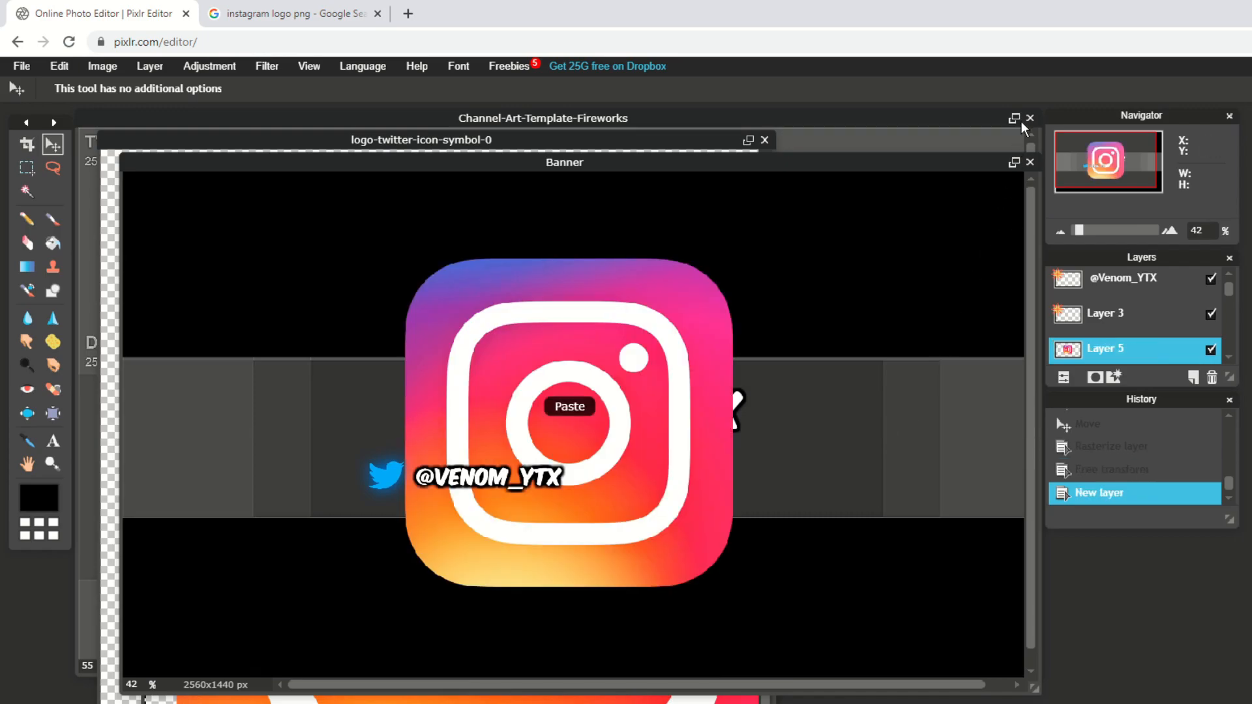
left_click(1012, 167)
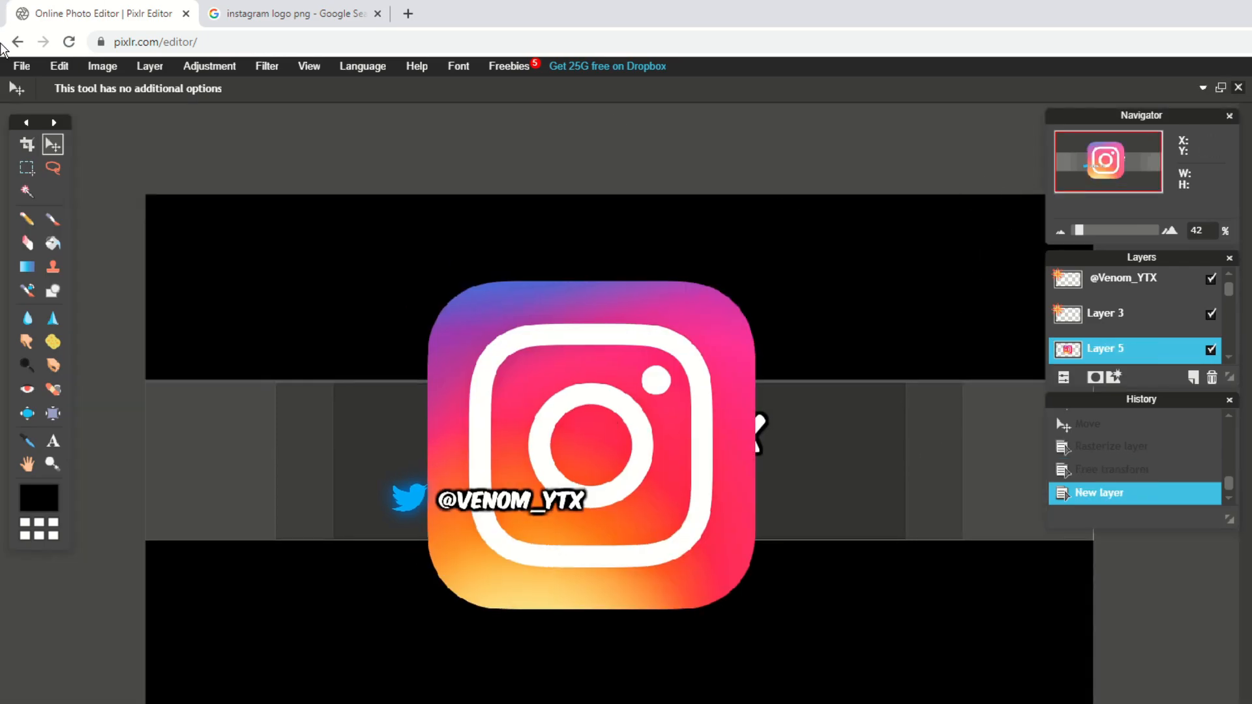
Step: Shrink the Instagram logo with Free transform to a small icon and place it right of the Twitter handle, below the channel name
left_click(60, 67)
left_click(127, 196)
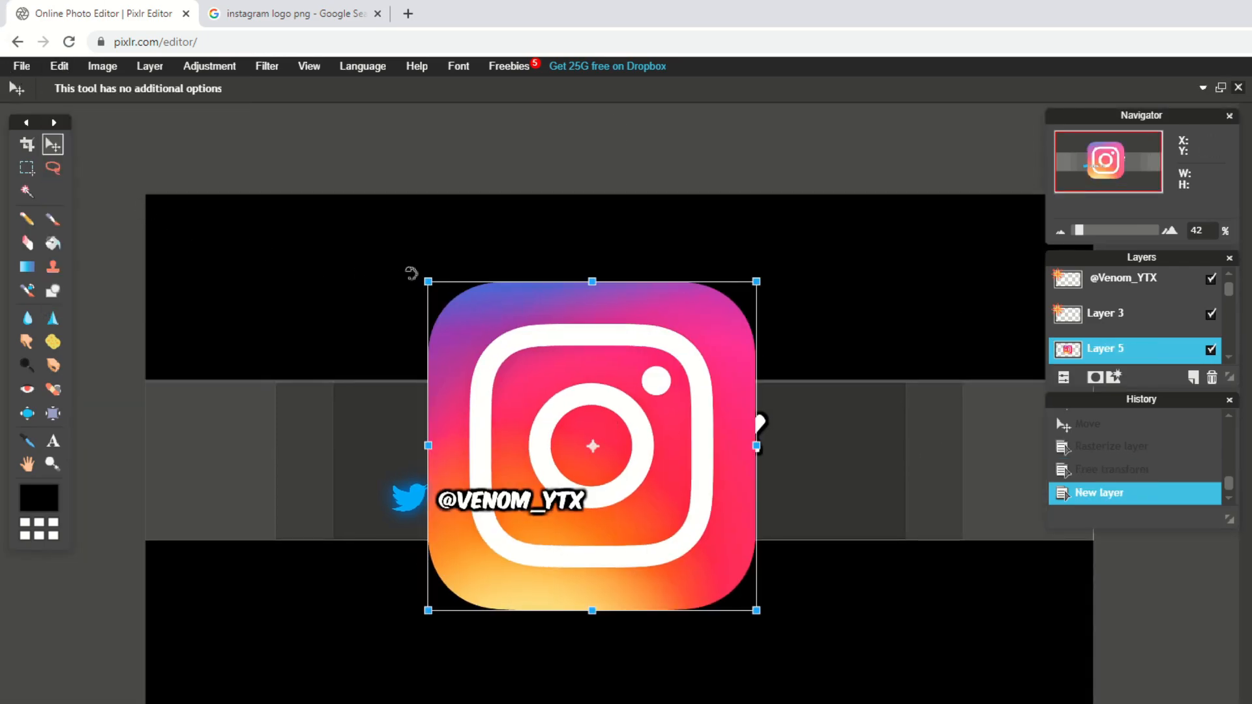
left_click_drag(427, 276, 569, 411)
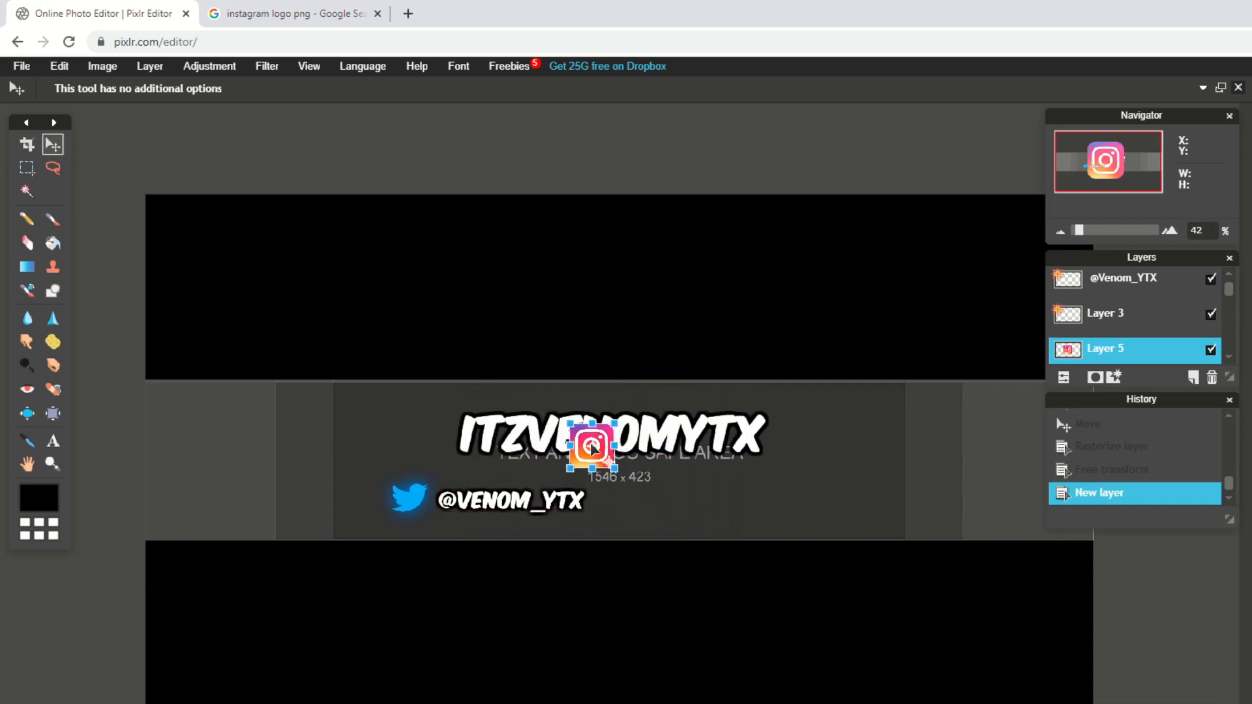
left_click_drag(613, 463, 797, 579)
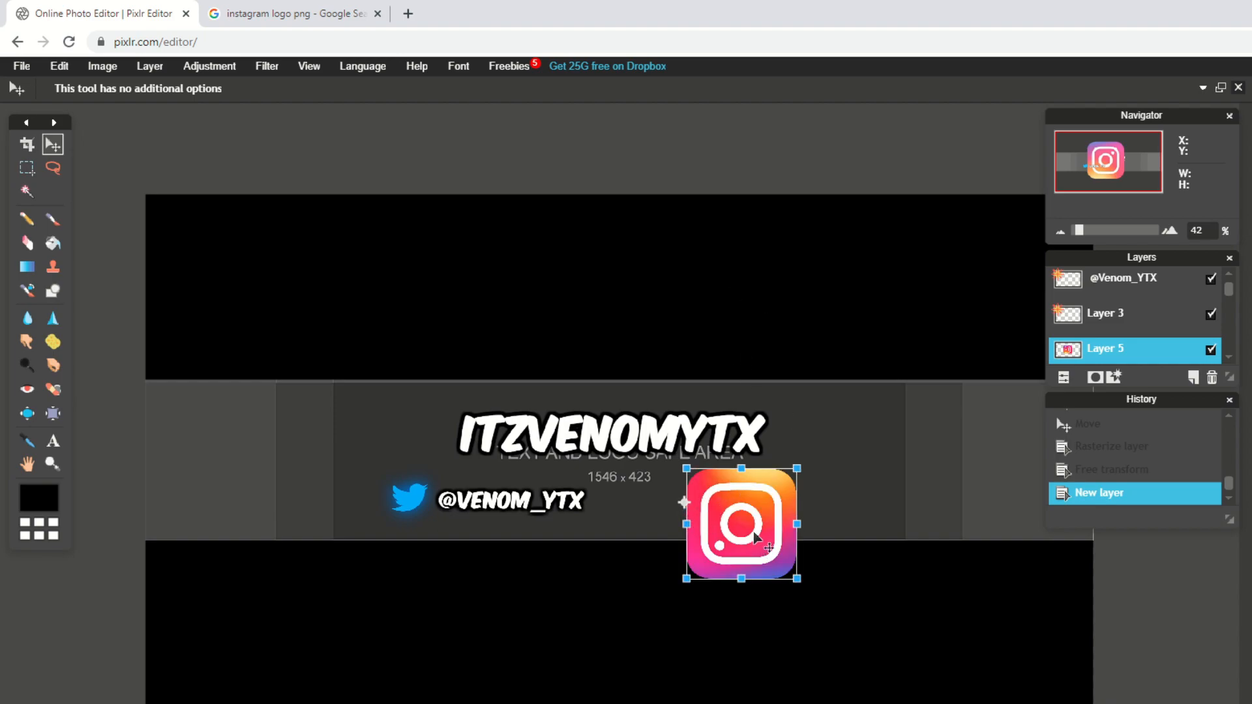
left_click_drag(695, 463, 472, 674)
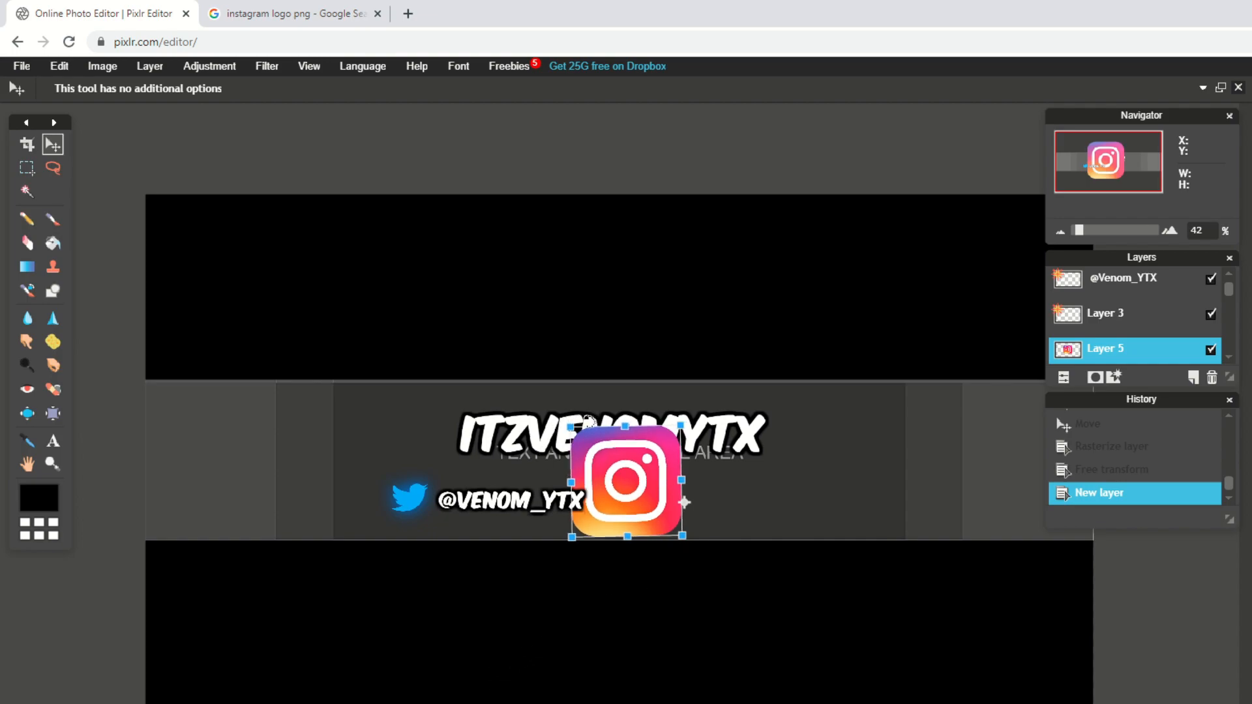
left_click_drag(681, 424, 655, 477)
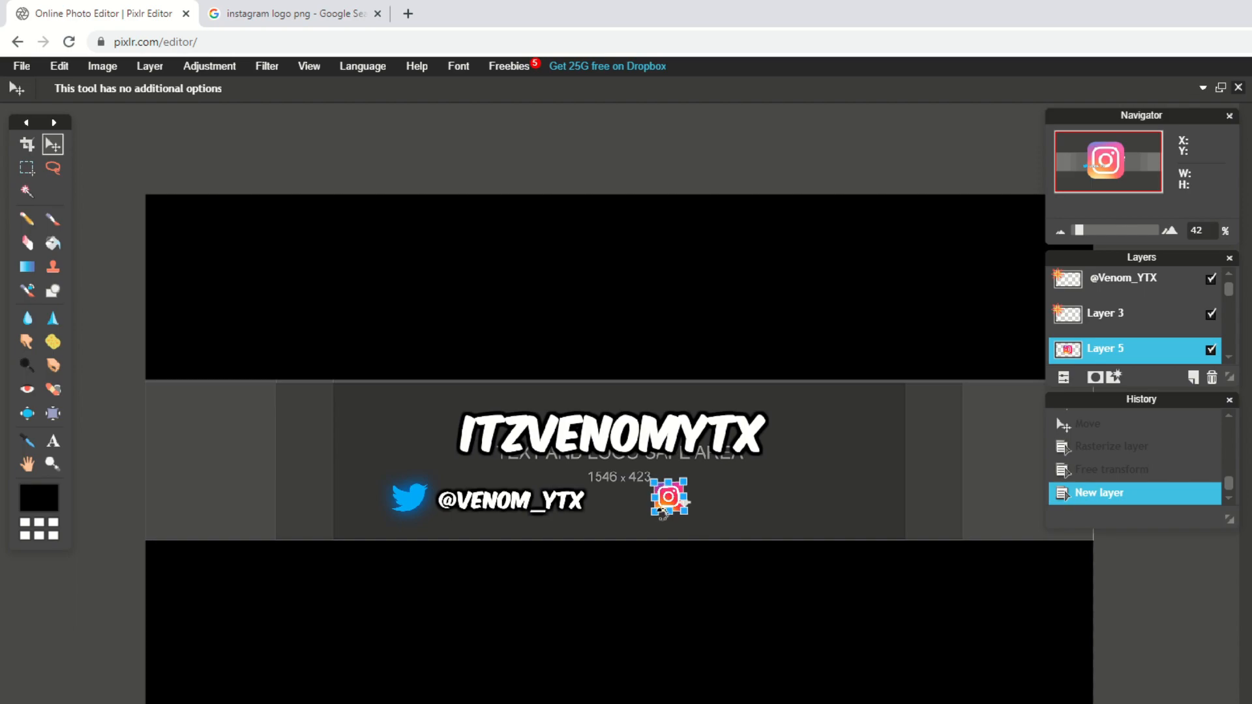
key("Return")
left_click_drag(668, 504, 688, 507)
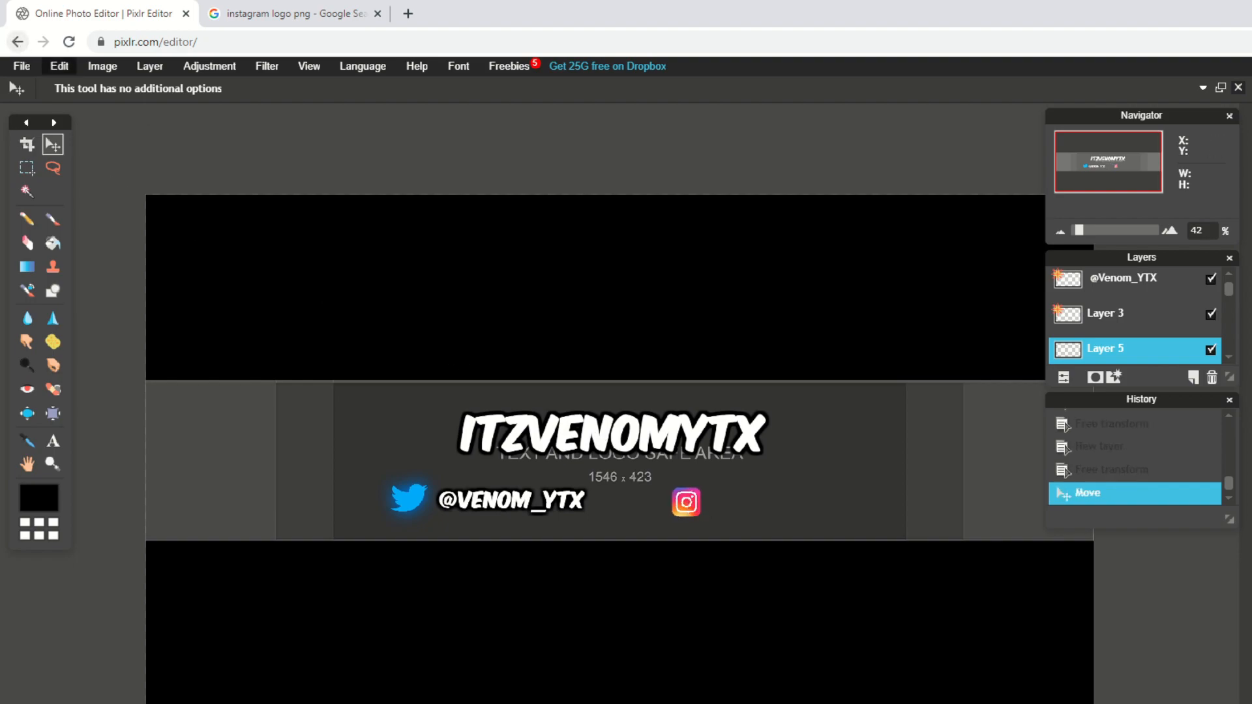
Step: Add a pink drop shadow to the Instagram logo layer, adjusting its distance and size to form a soft glow around the icon
left_click(1114, 377)
left_click(450, 289)
left_click(639, 416)
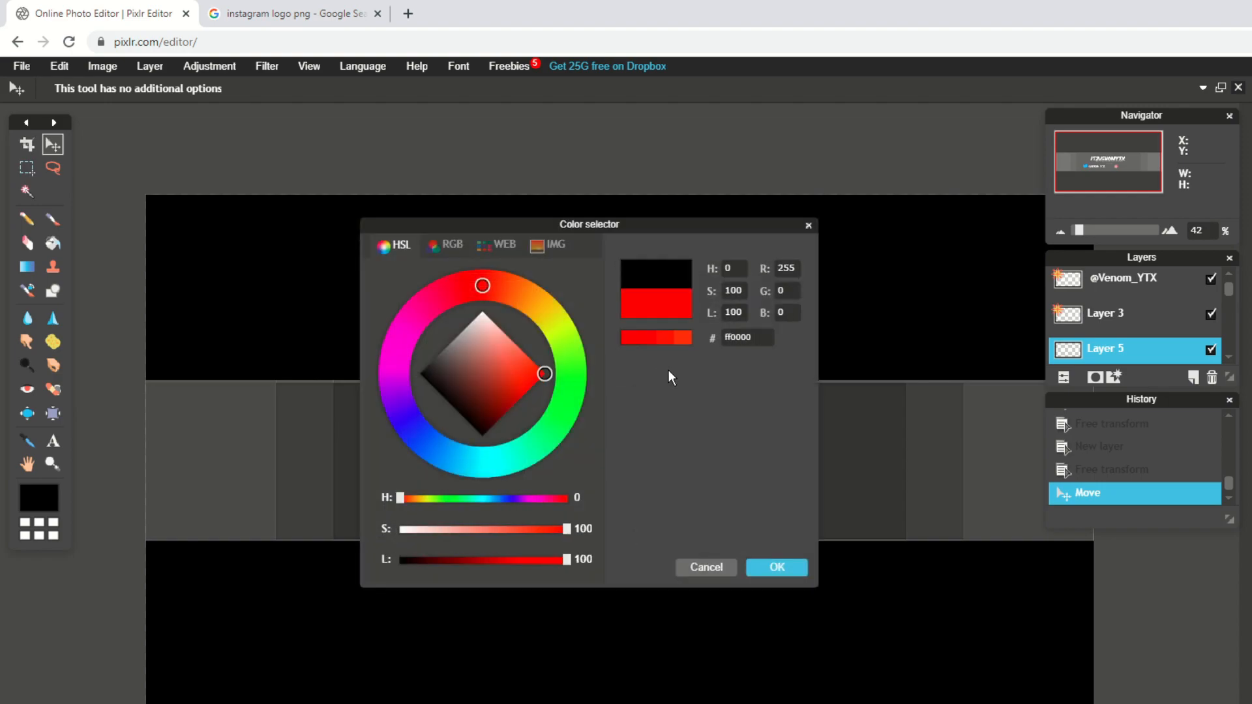
left_click(395, 373)
left_click_drag(394, 374, 416, 309)
left_click(781, 567)
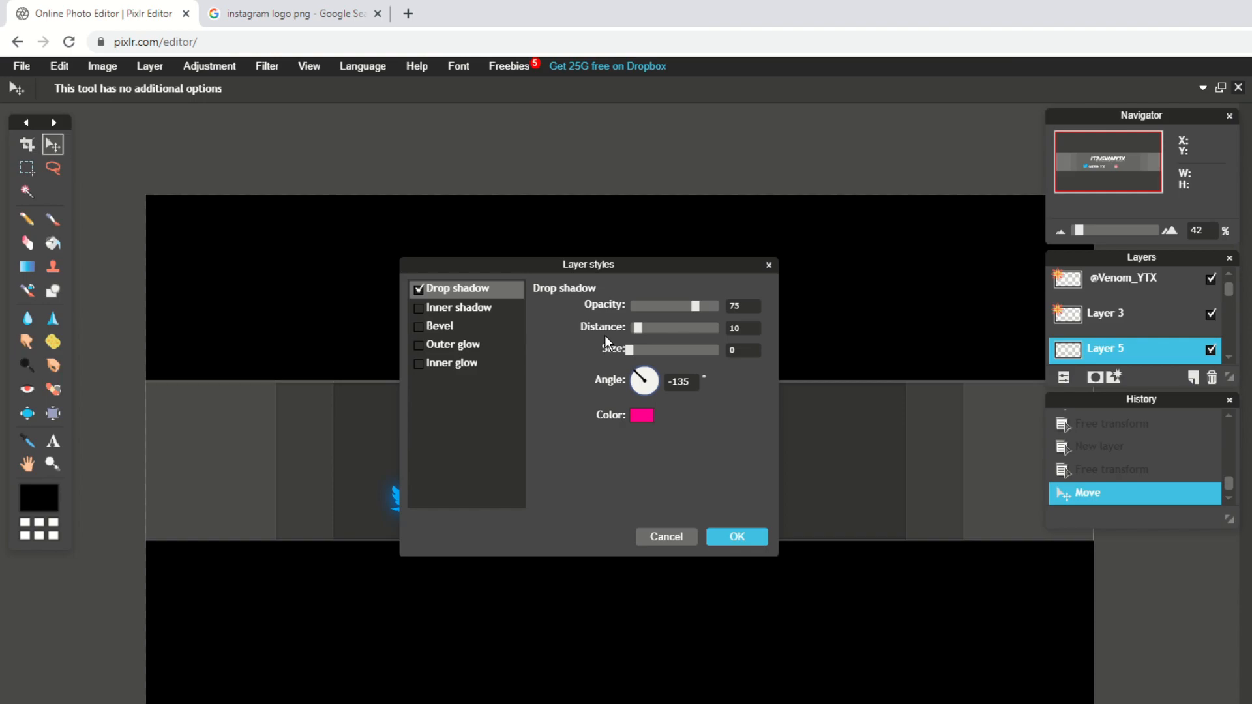
left_click_drag(635, 330, 640, 351)
left_click(739, 536)
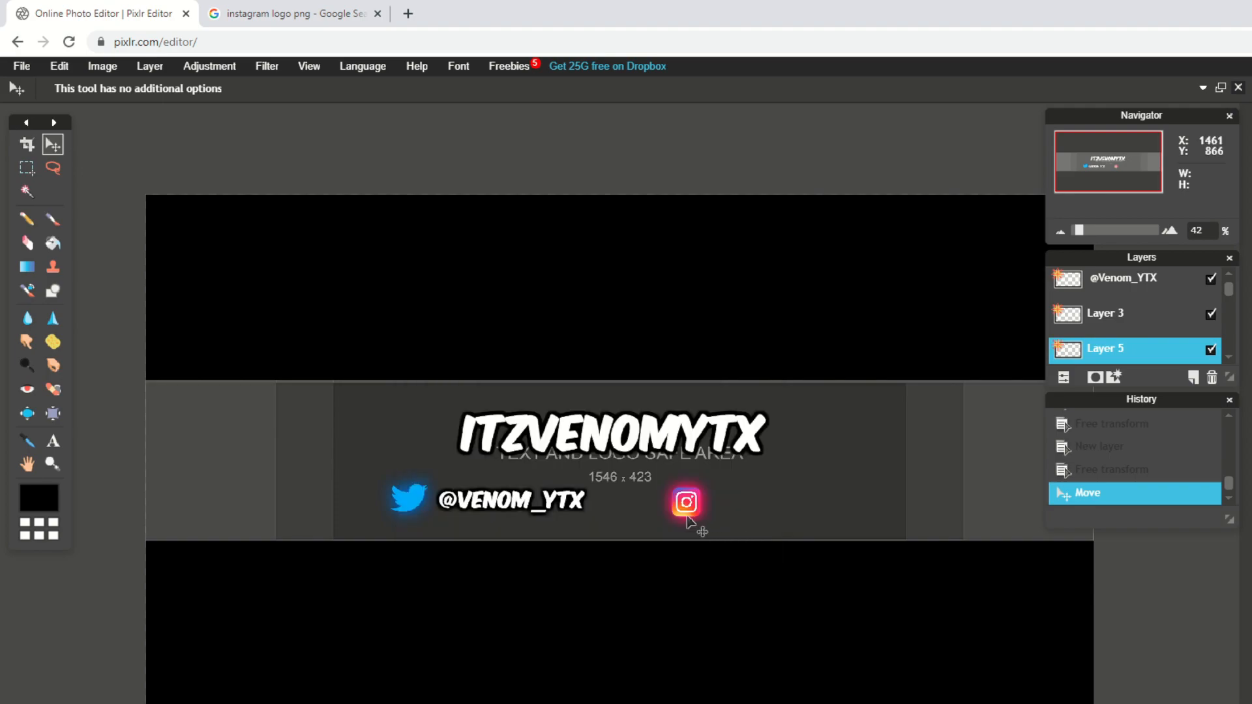
Step: Move the Instagram logo slightly left, level with the Twitter handle, and apply Free transform to it
left_click_drag(675, 512, 658, 510)
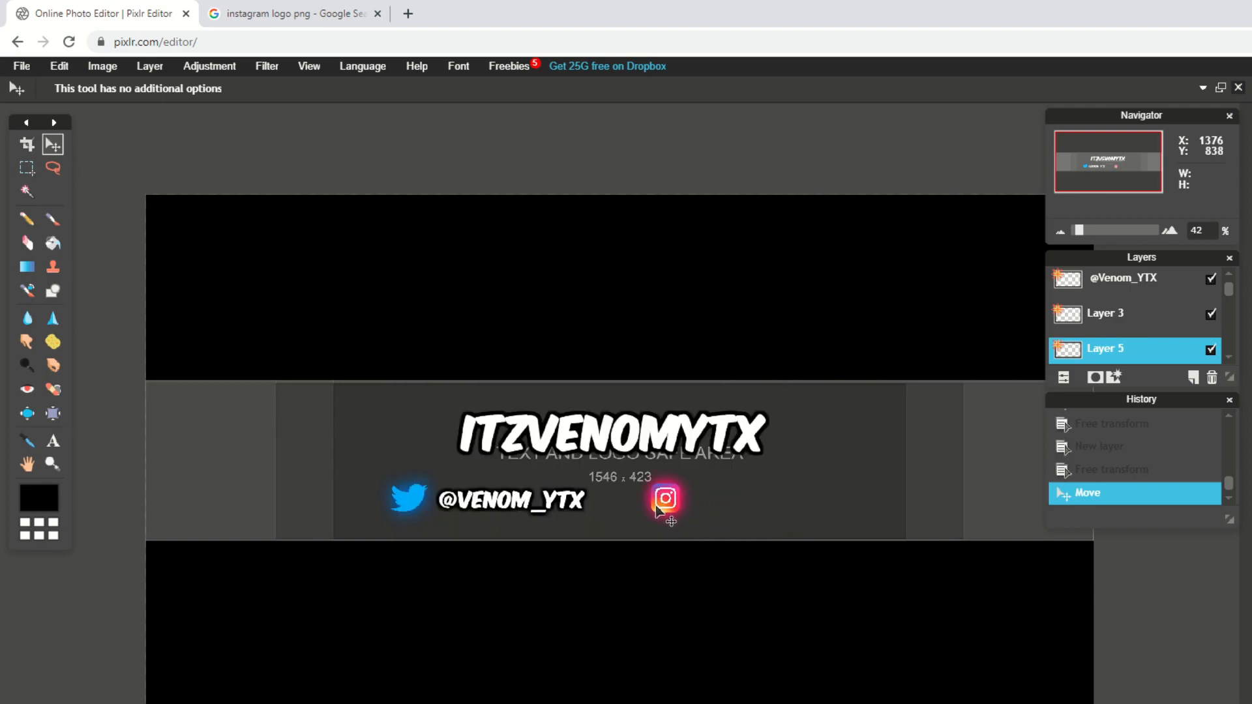
left_click(63, 71)
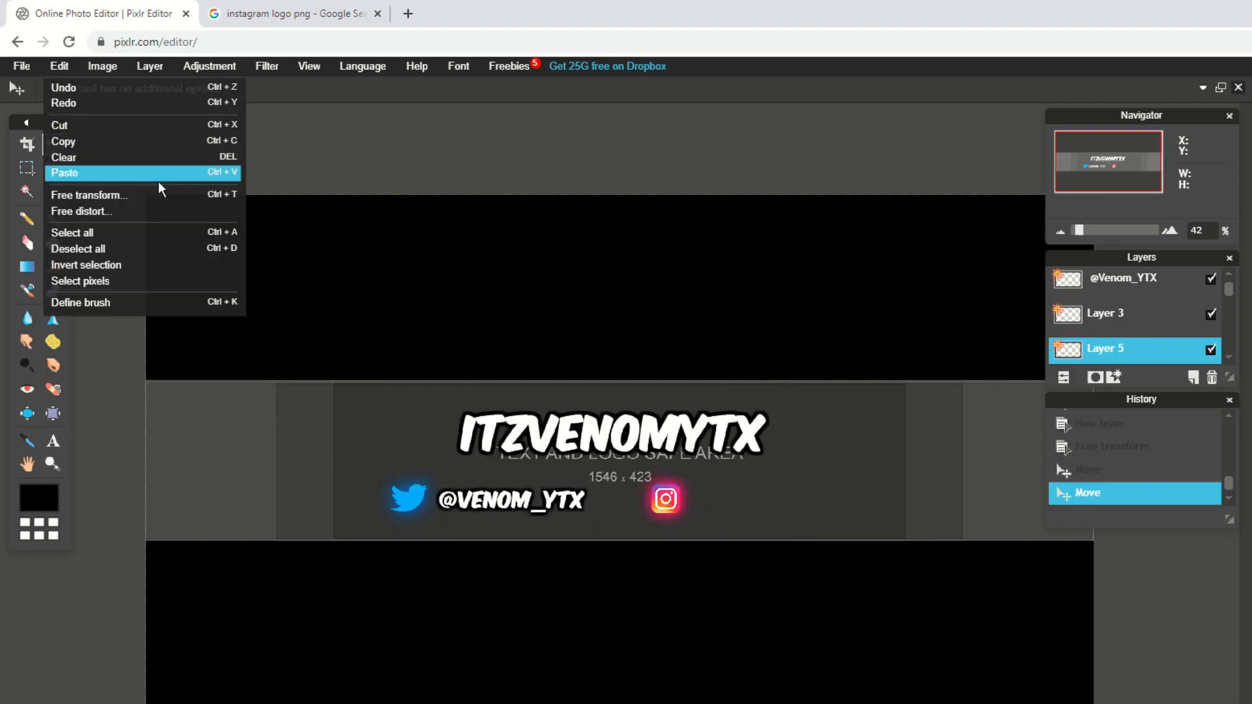
left_click(163, 195)
key("Return")
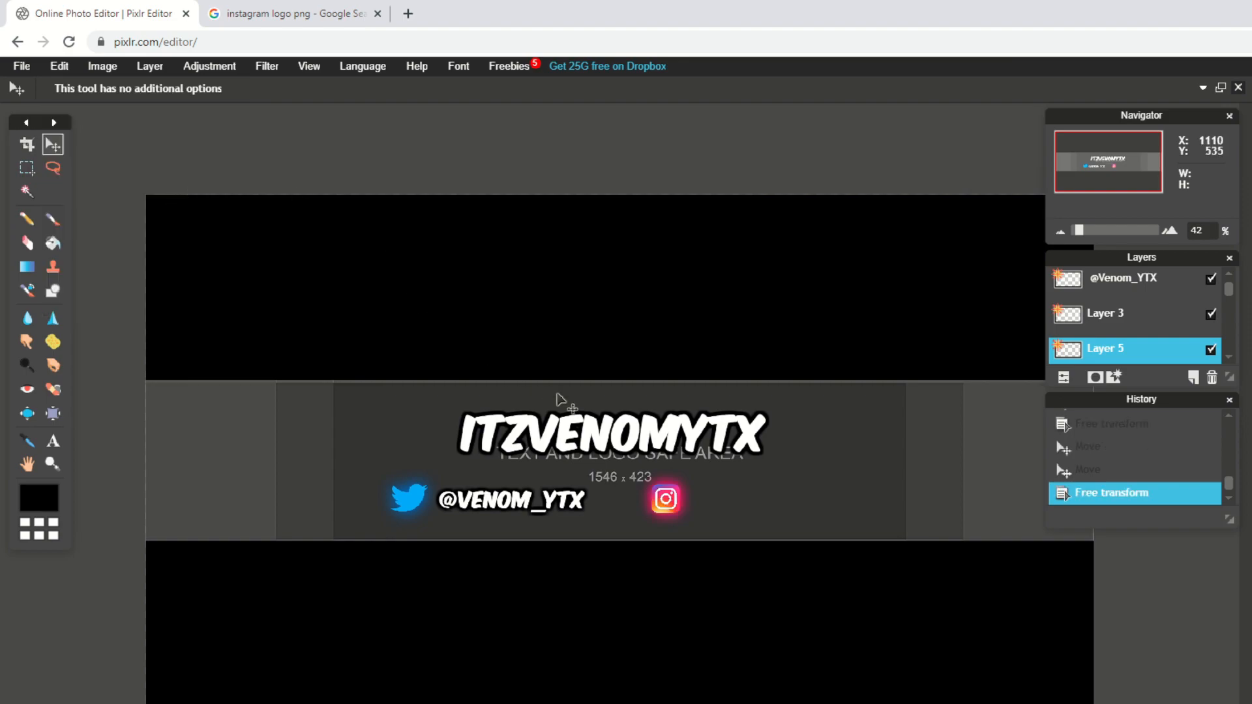
left_click(53, 440)
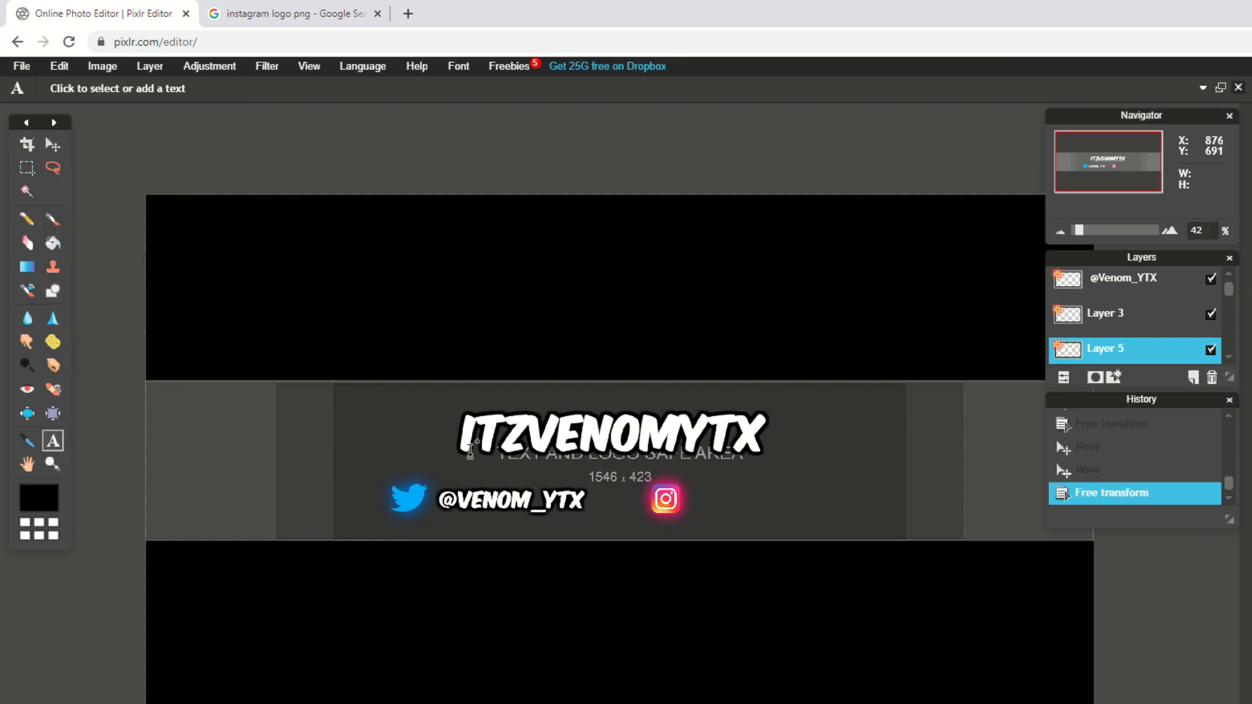
left_click(695, 510)
type("@itzvenom")
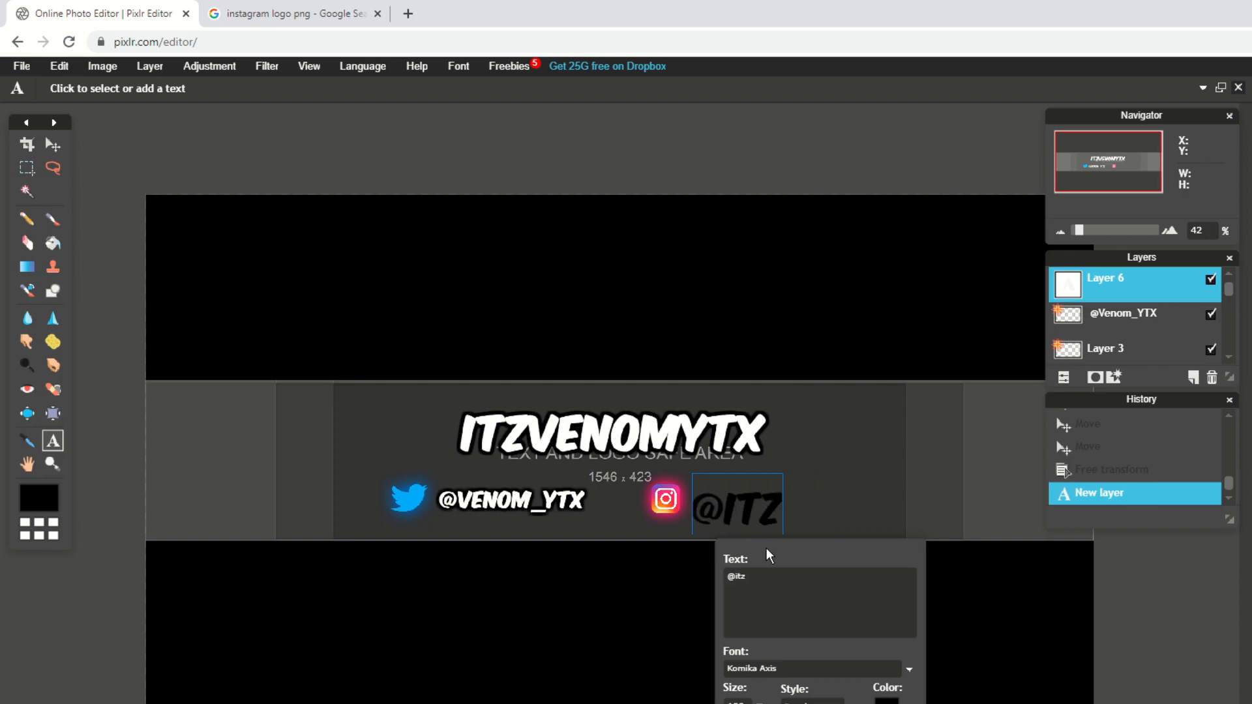
type("ytx_")
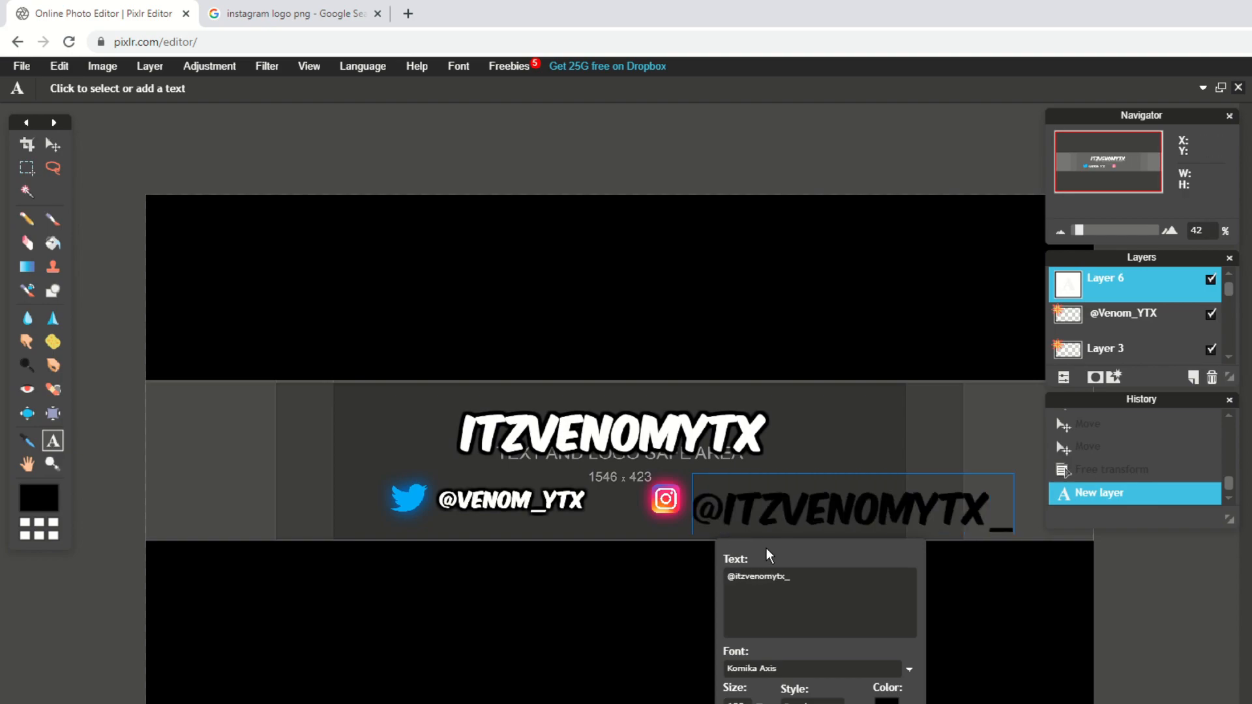
left_click(888, 699)
left_click(482, 312)
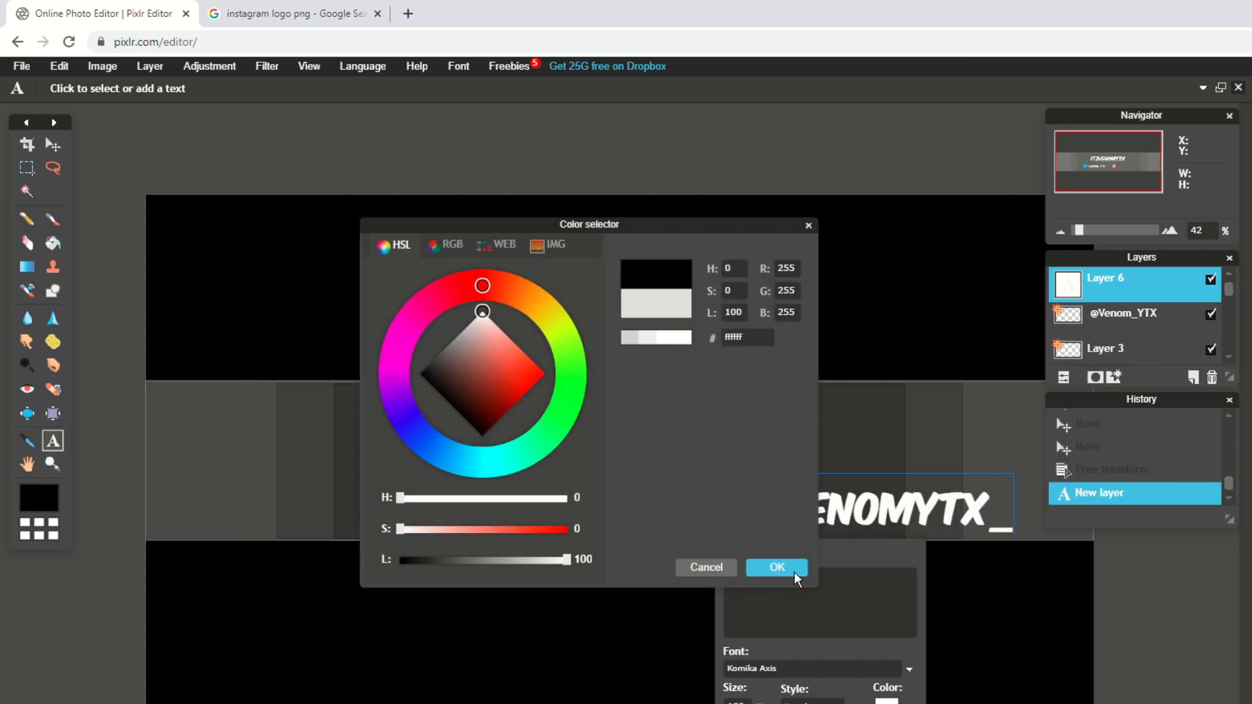